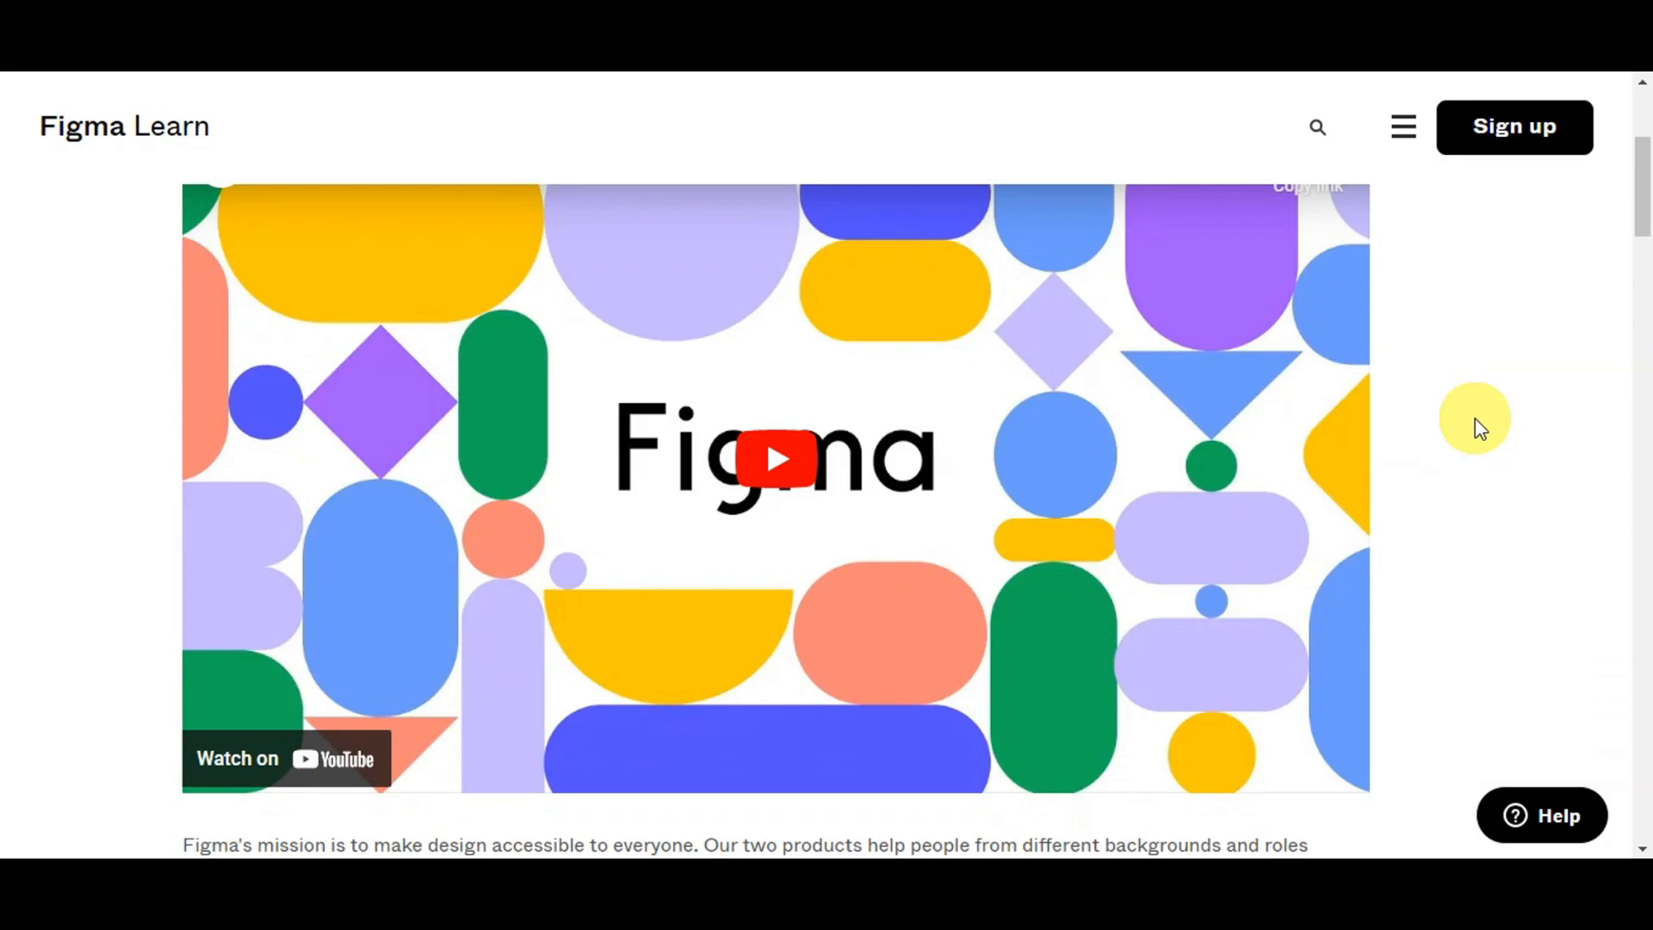
Step: Highlight Figma's mission paragraph and the Figma design and FigJam descriptions, then continue to the differences
scroll(1474, 422, down, 5)
scroll(1475, 419, down, 4)
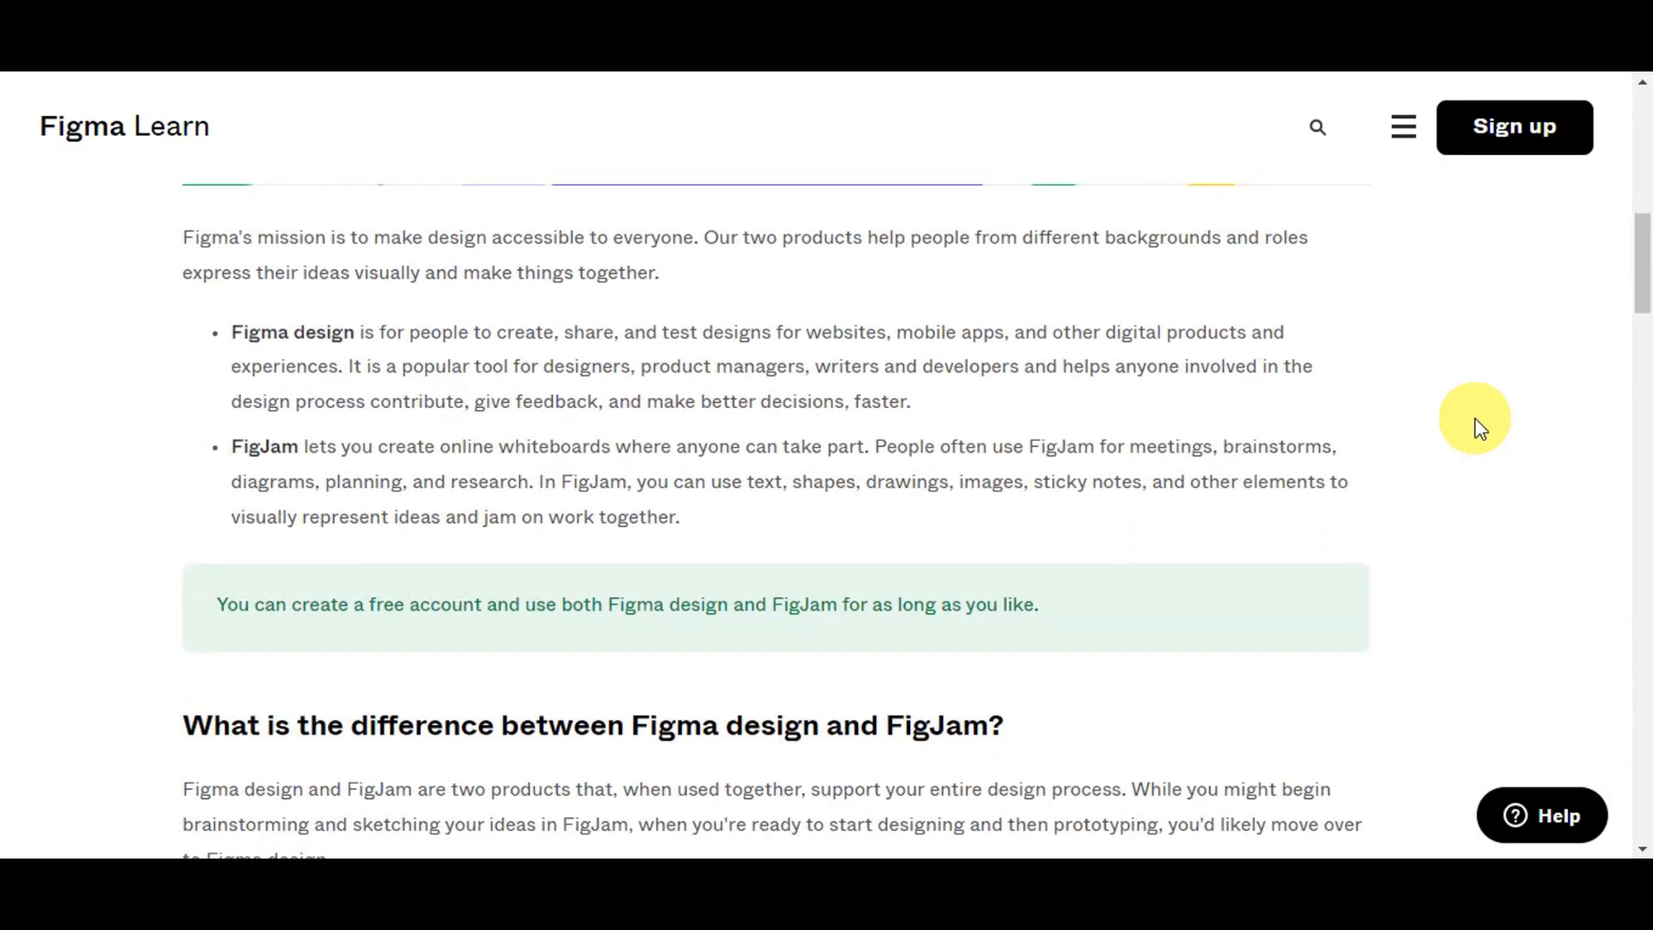
scroll(1475, 417, down, 3)
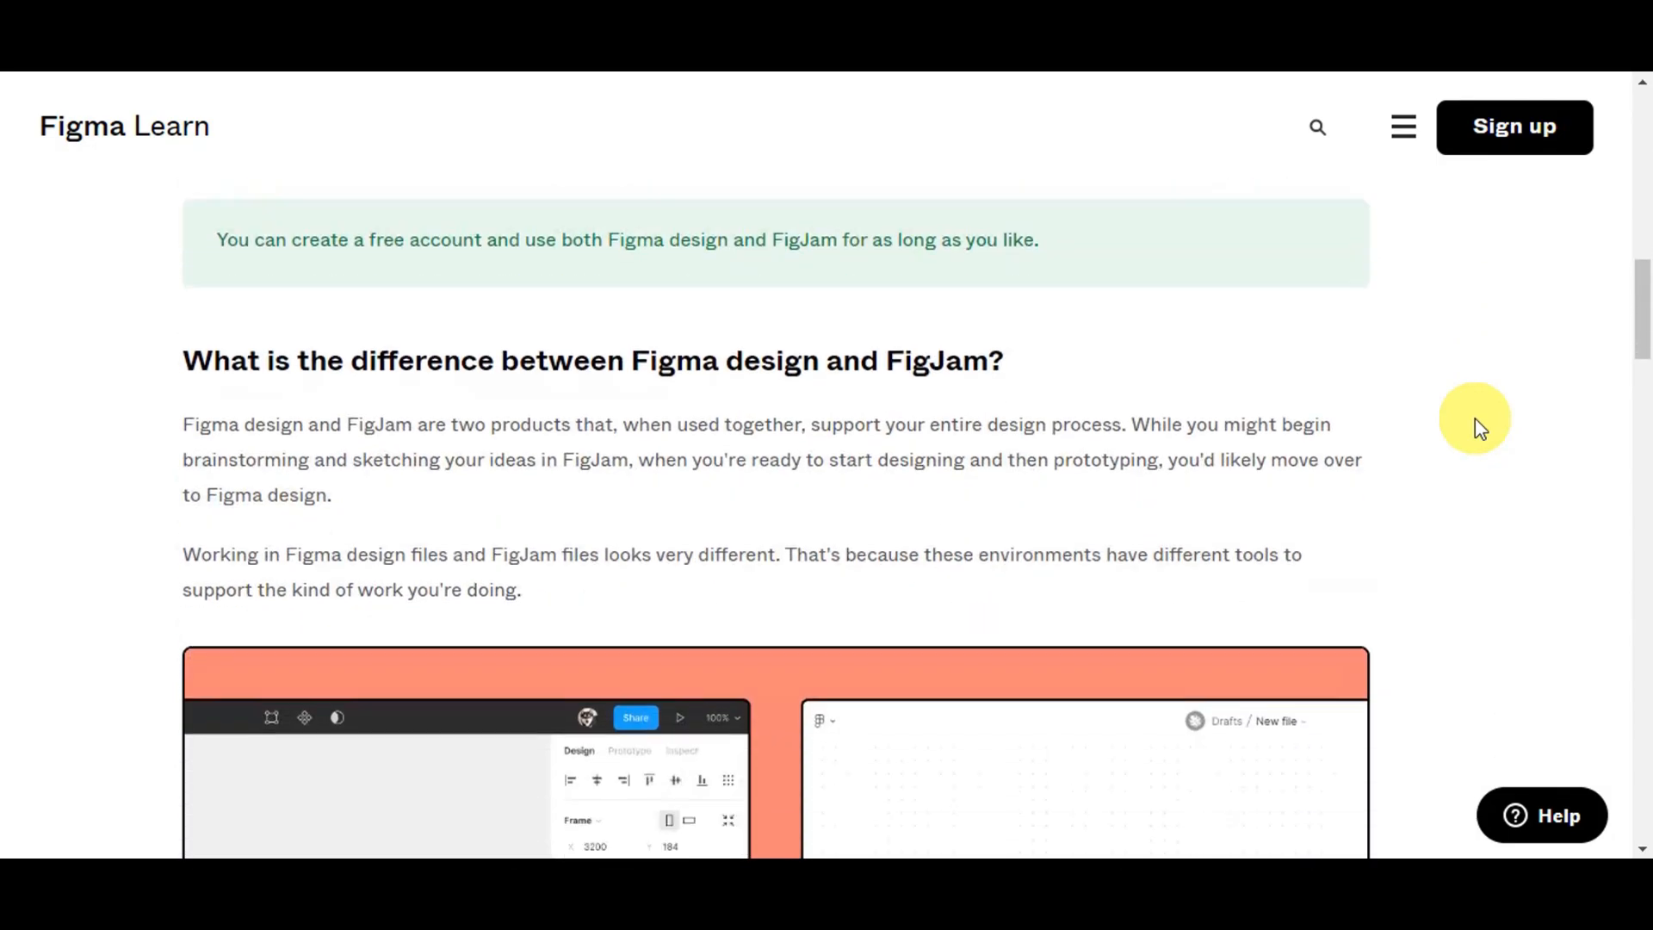
scroll(1478, 426, up, 7)
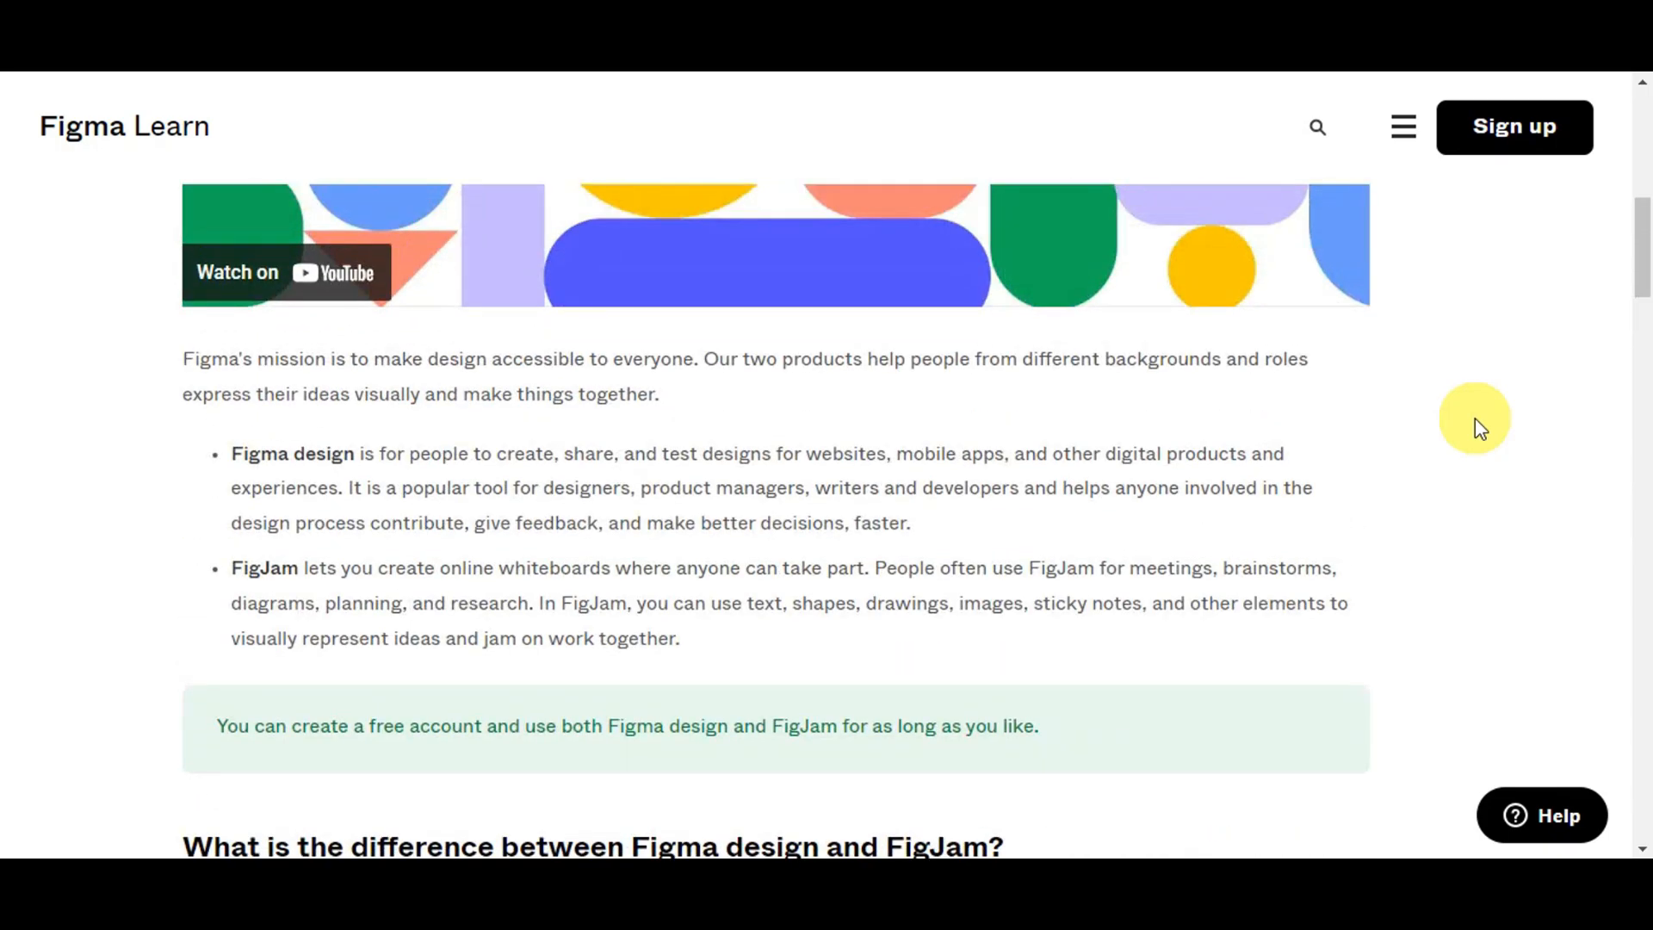
drag(183, 357, 669, 413)
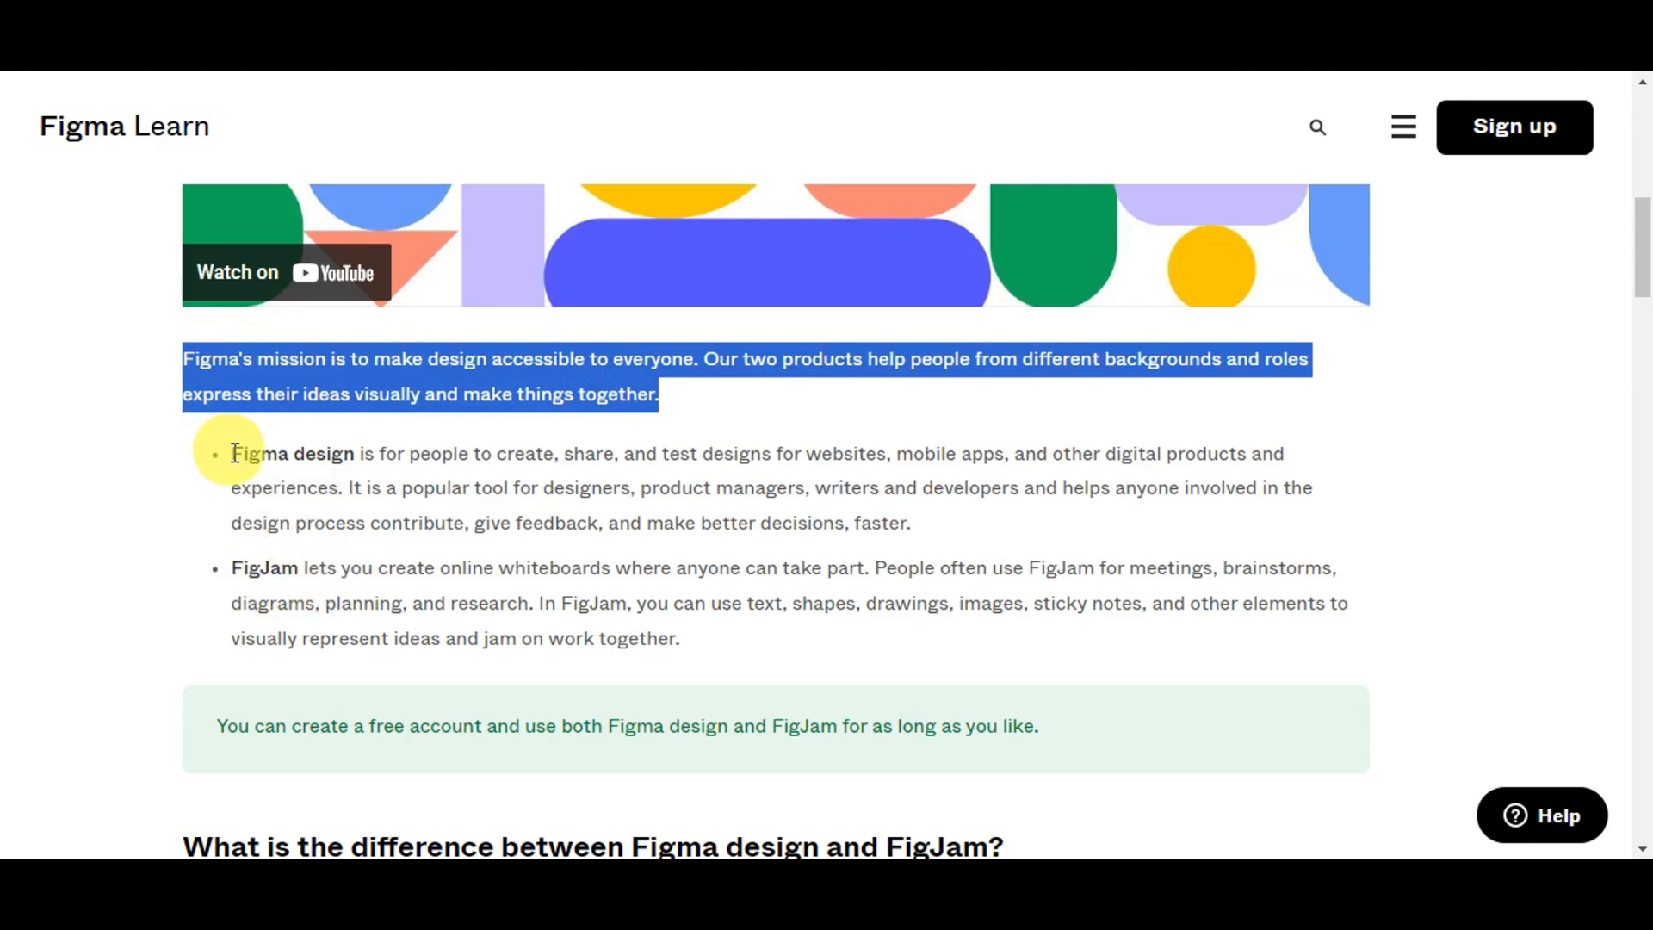
drag(234, 453, 341, 504)
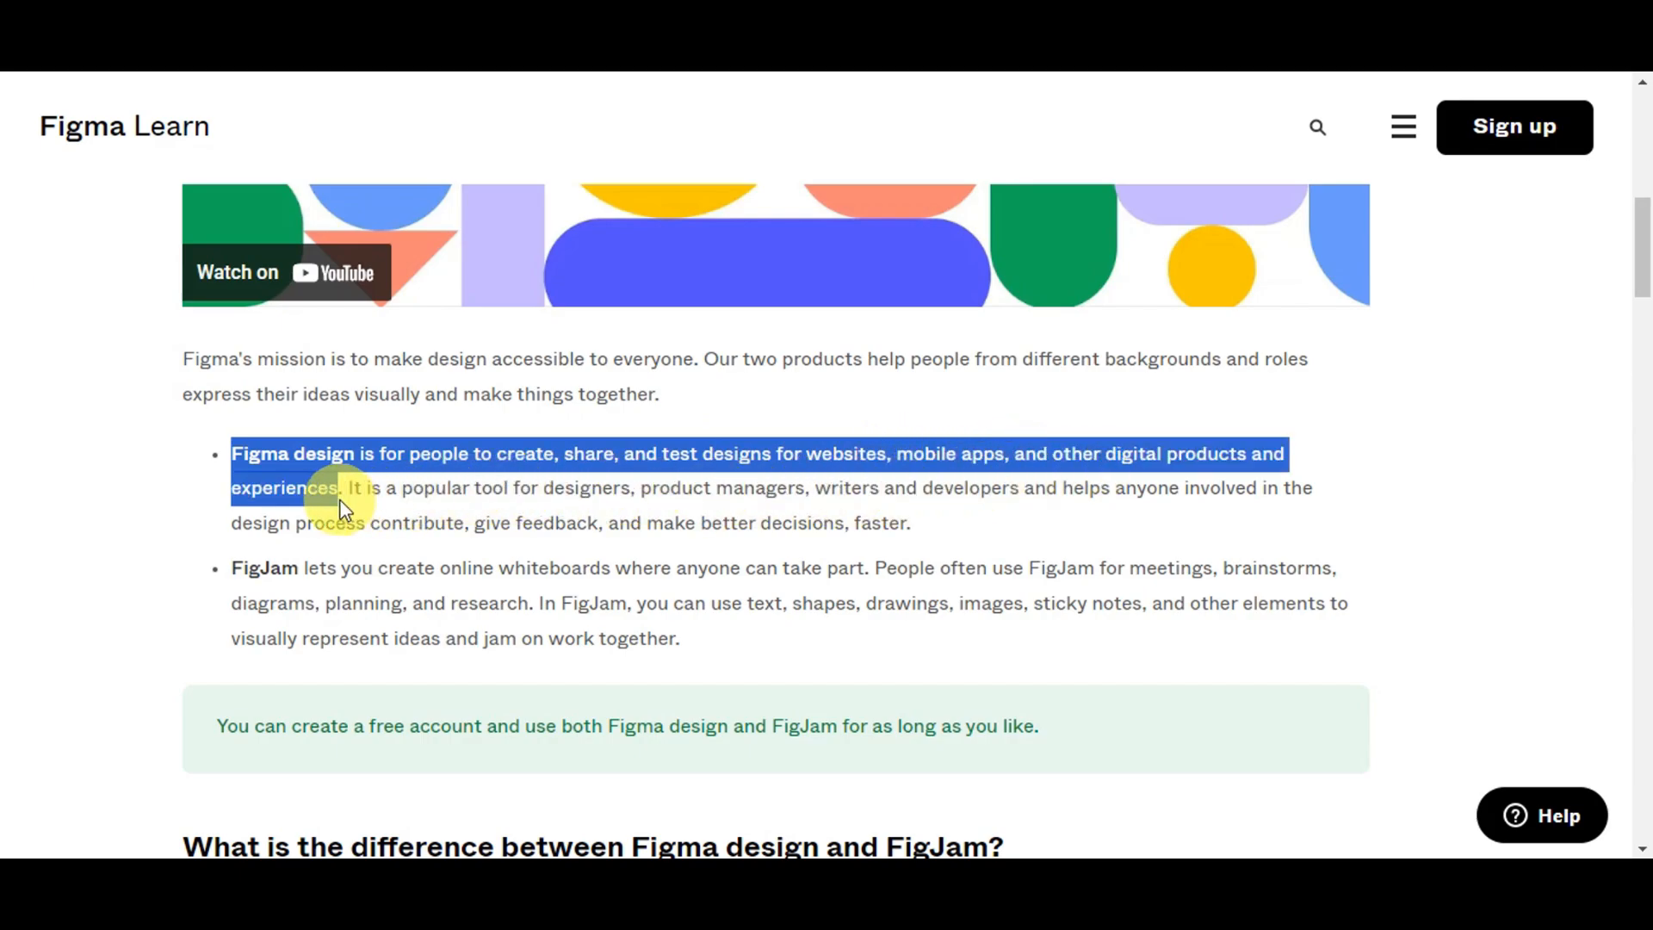
drag(233, 568, 542, 600)
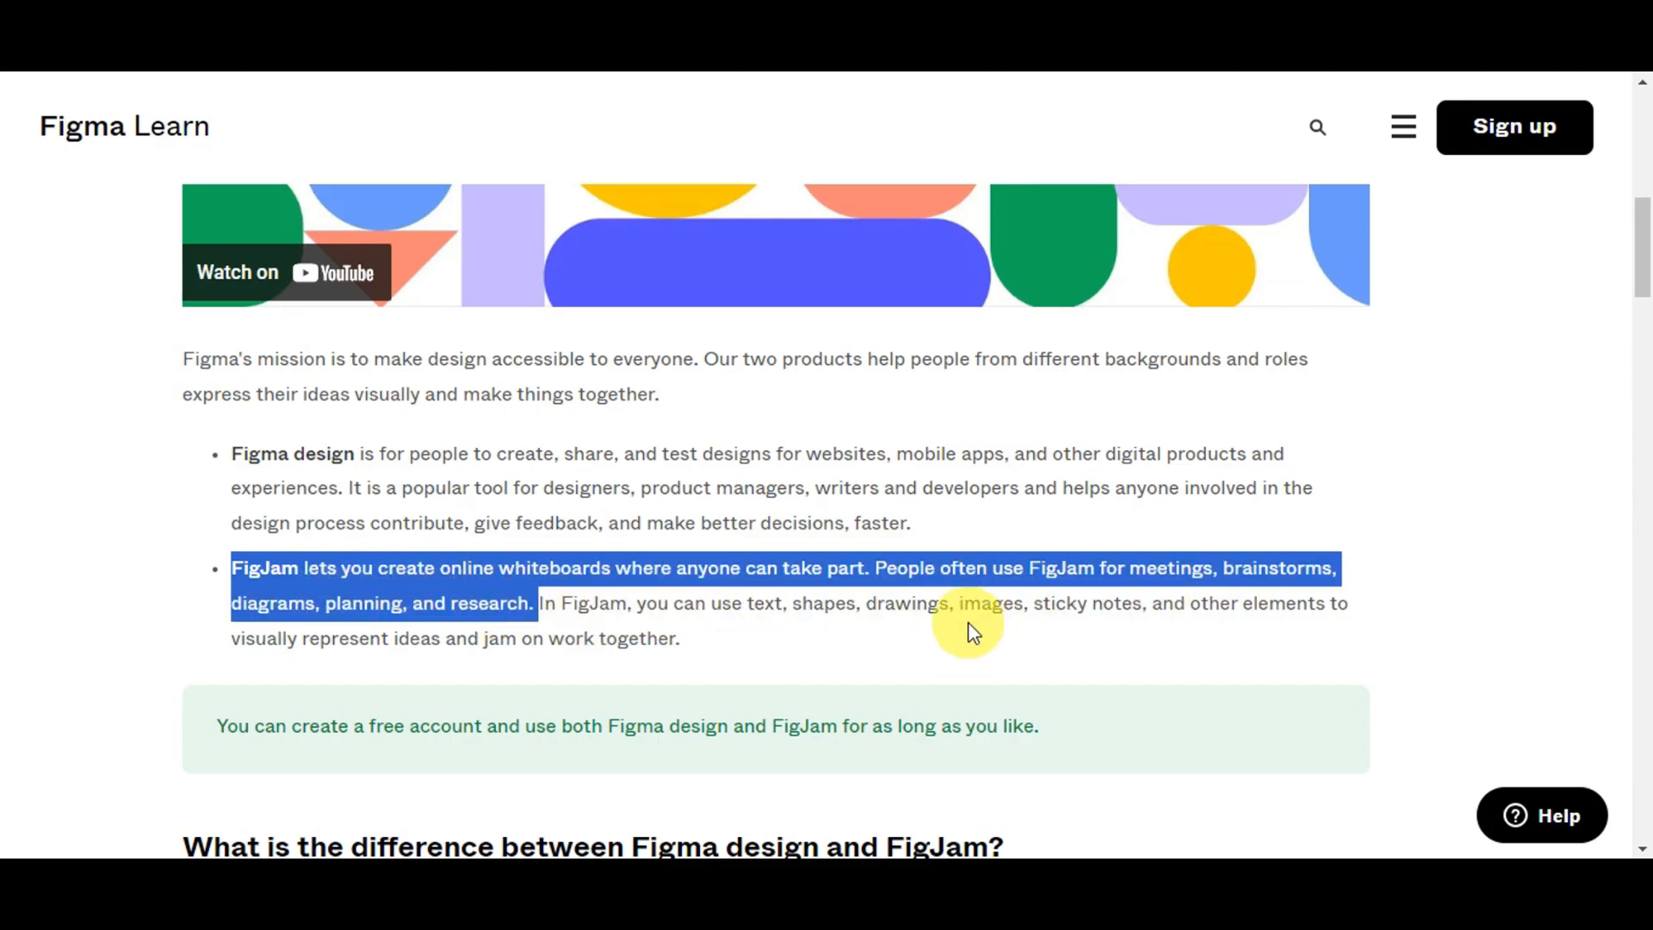
scroll(967, 621, down, 5)
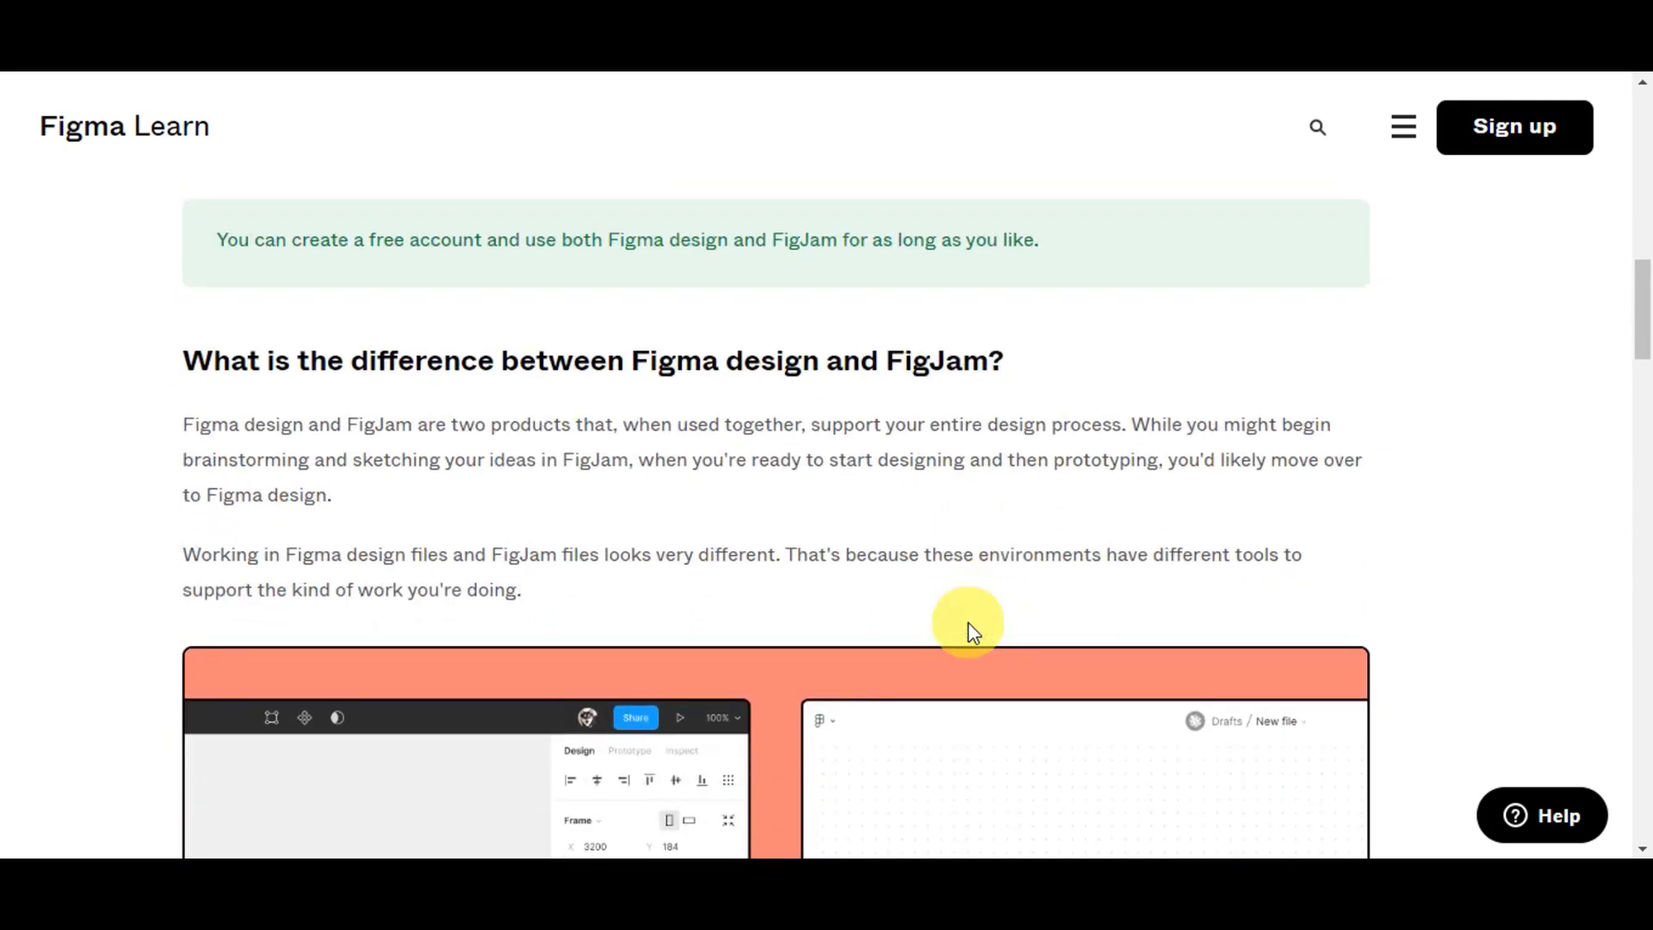
Step: Highlight the Flexible, Multiplayer and Always available headings in the reasons-to-use-Figma section
scroll(938, 602, down, 1)
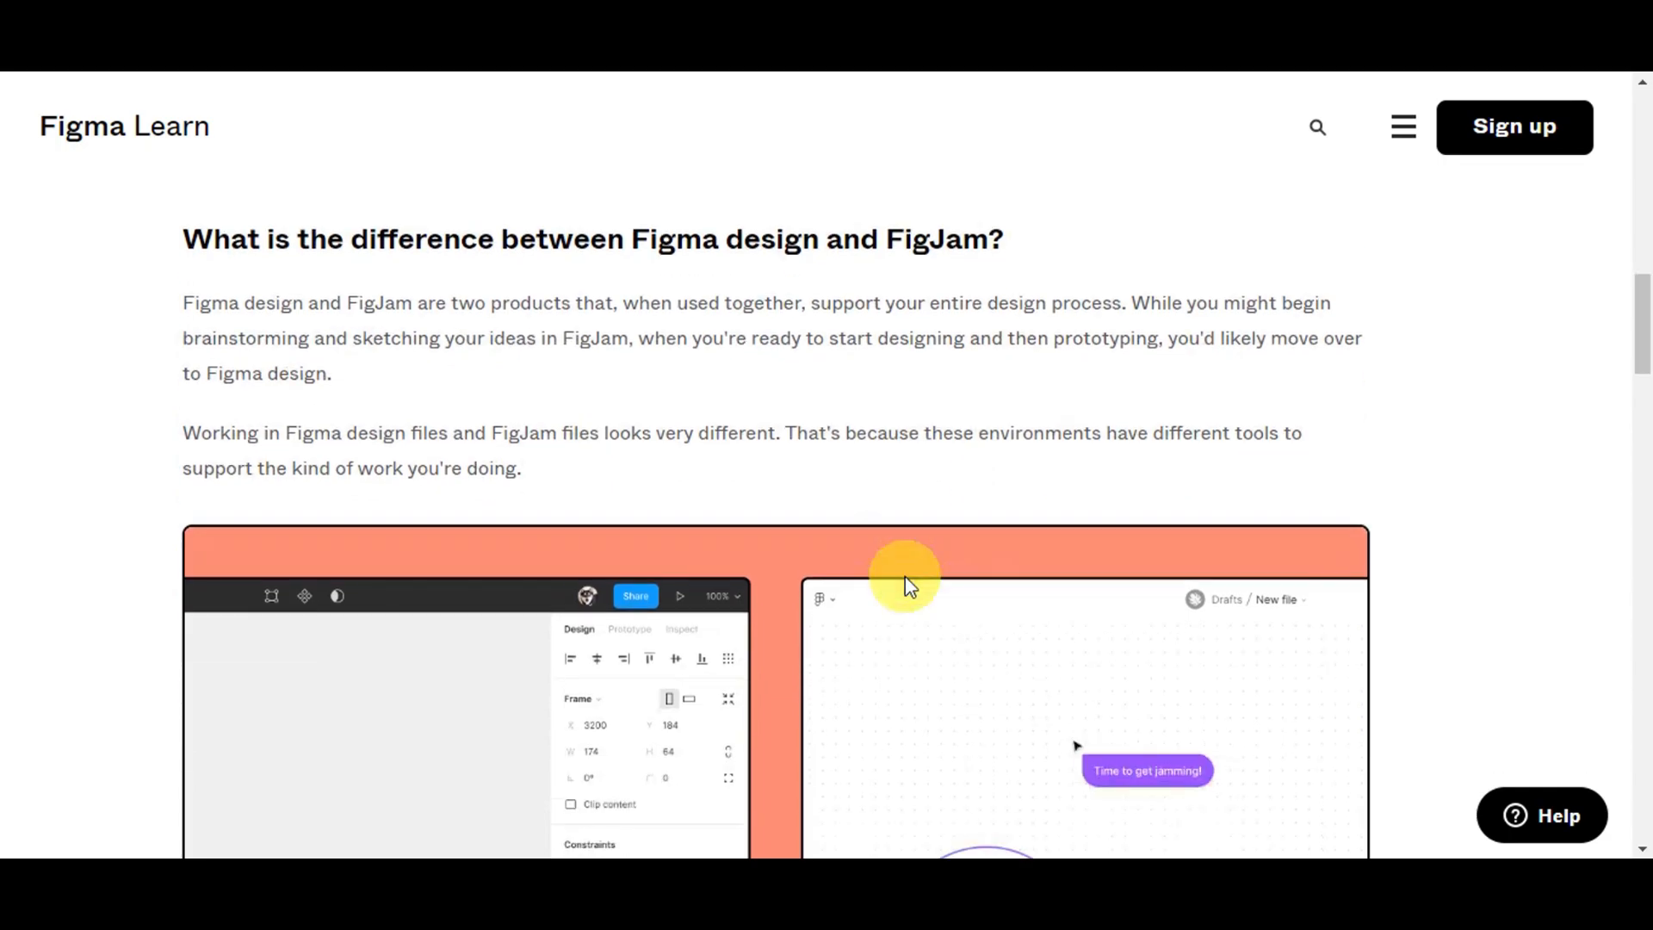
scroll(701, 370, down, 10)
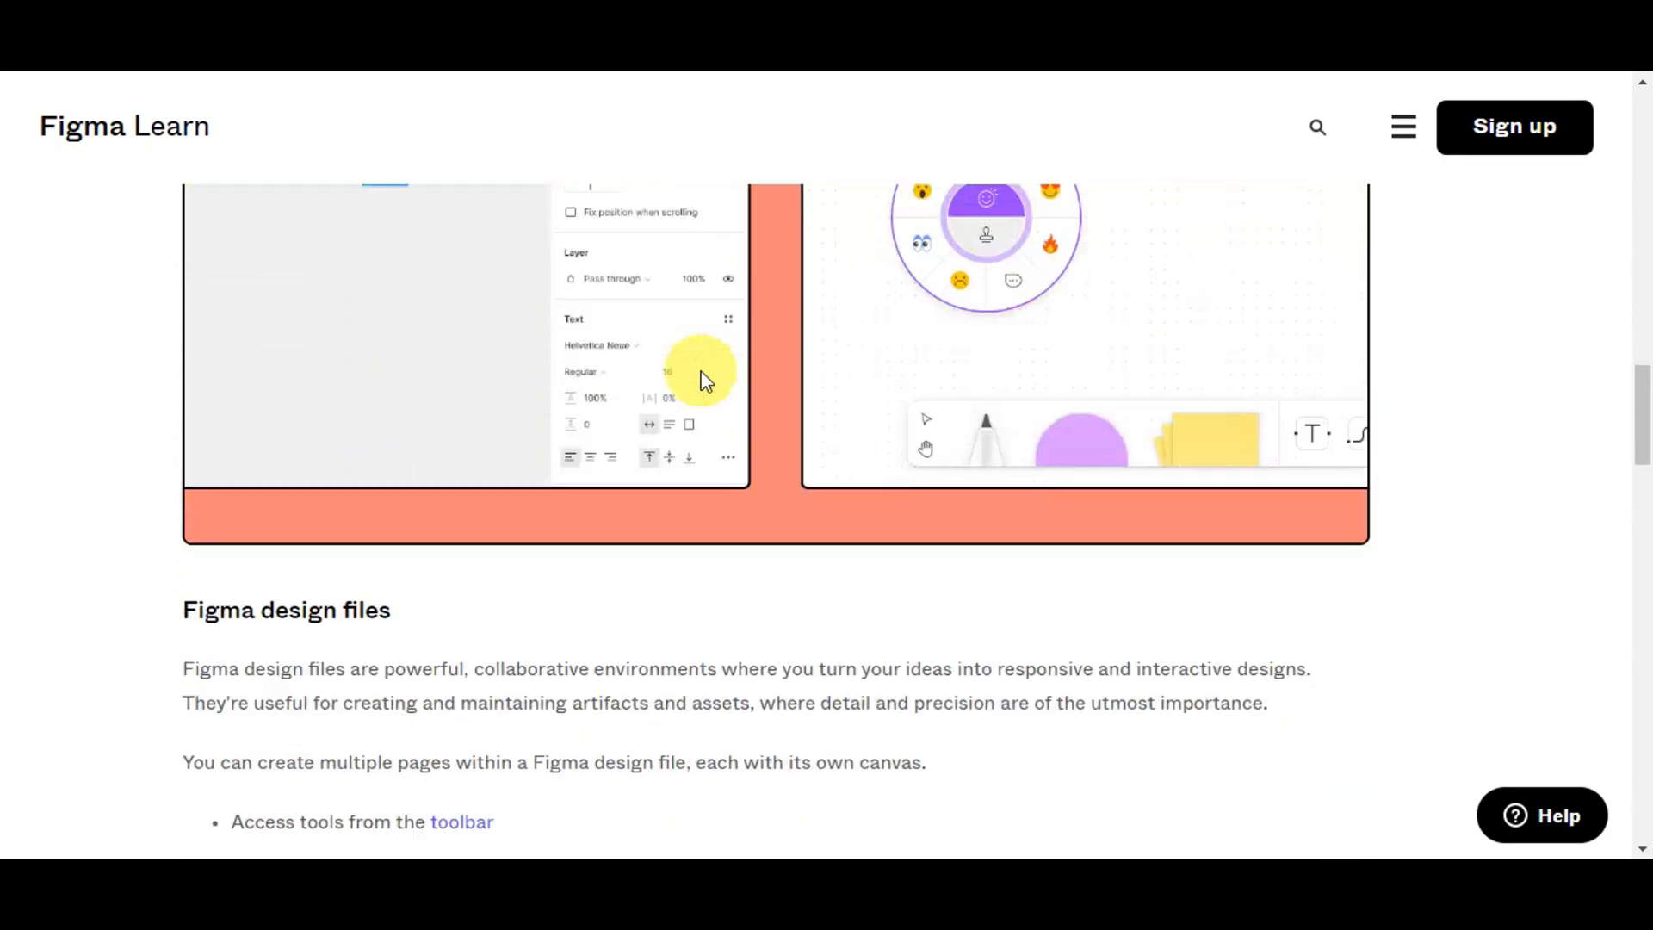
scroll(704, 374, down, 7)
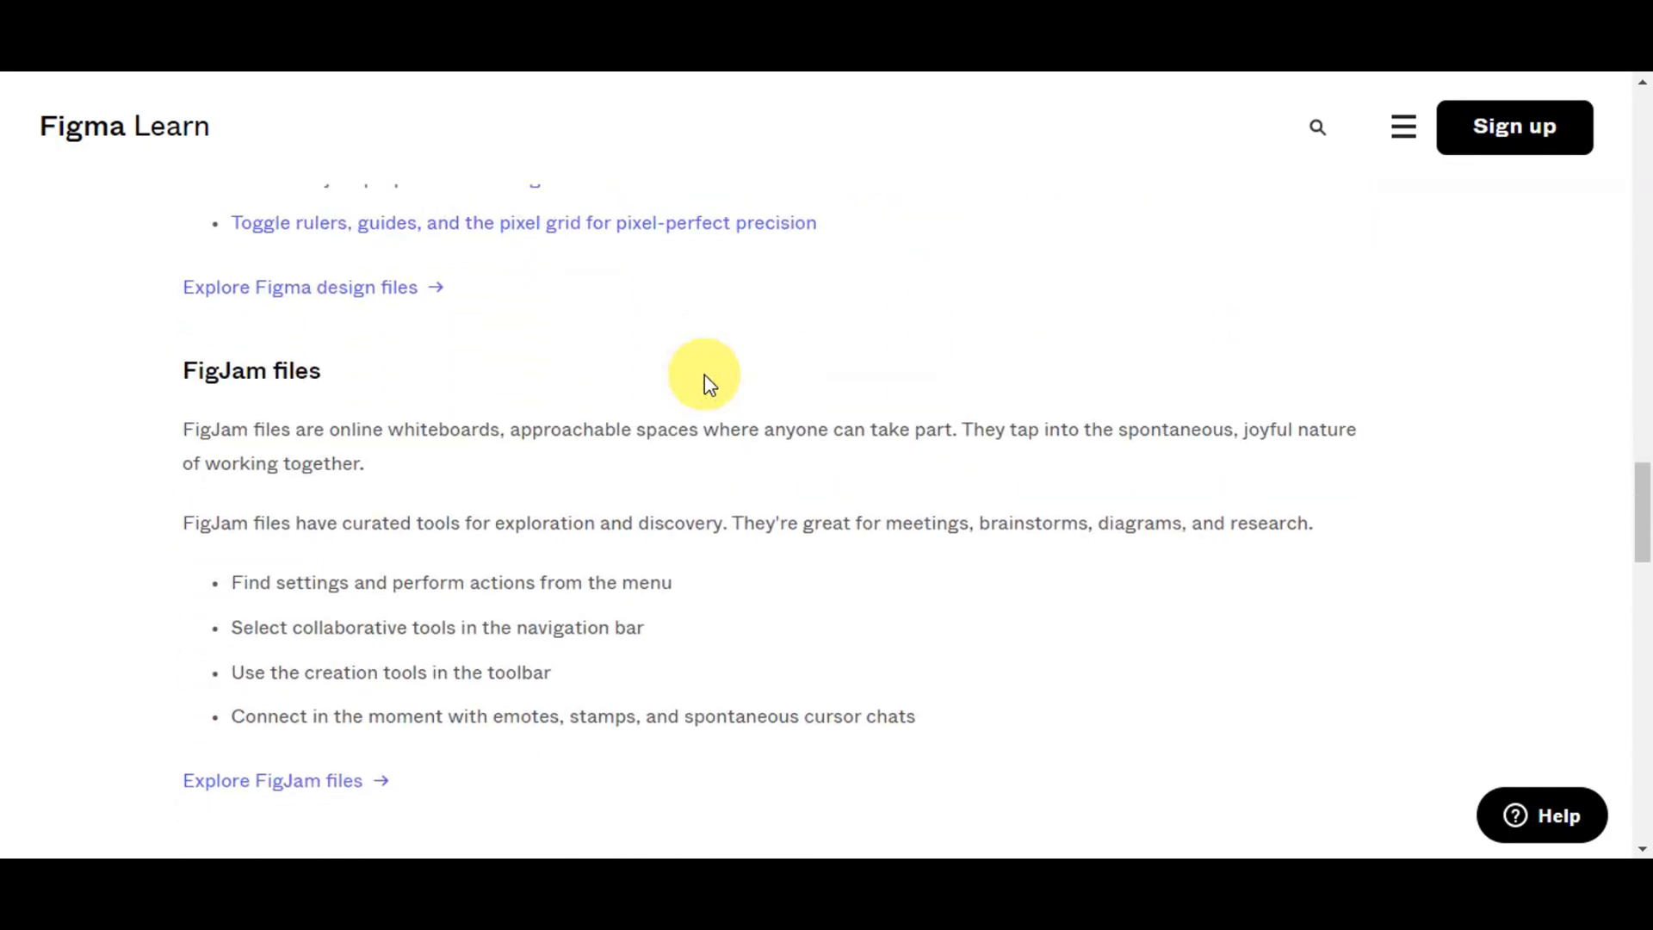
scroll(969, 655, down, 7)
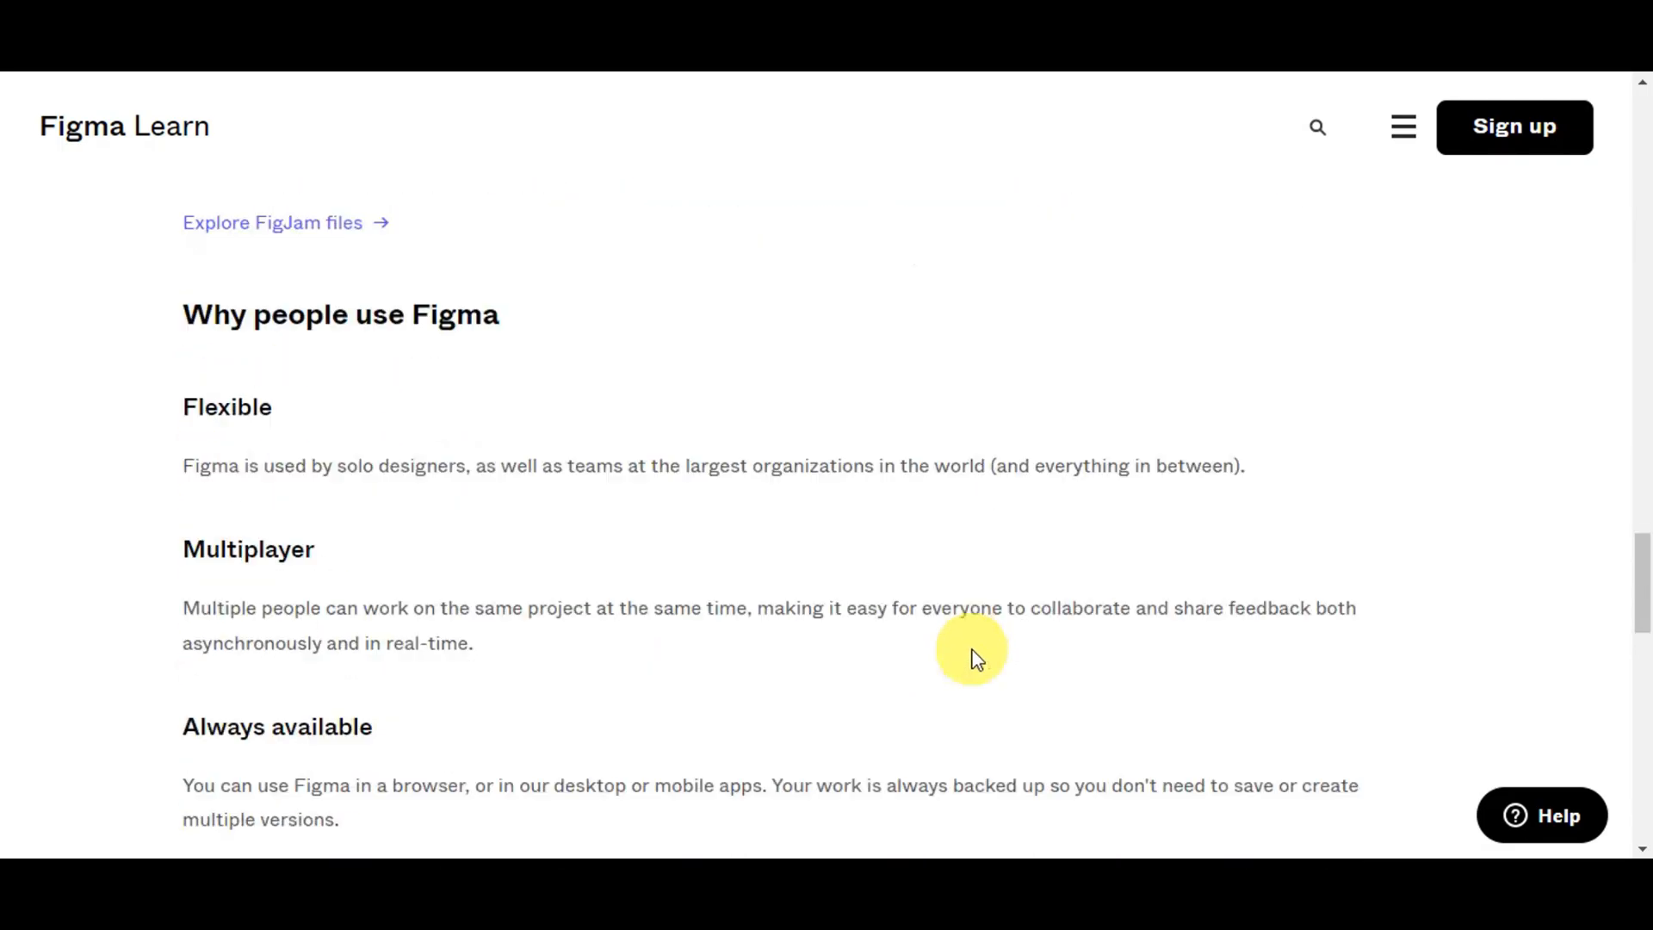
scroll(973, 649, up, 1)
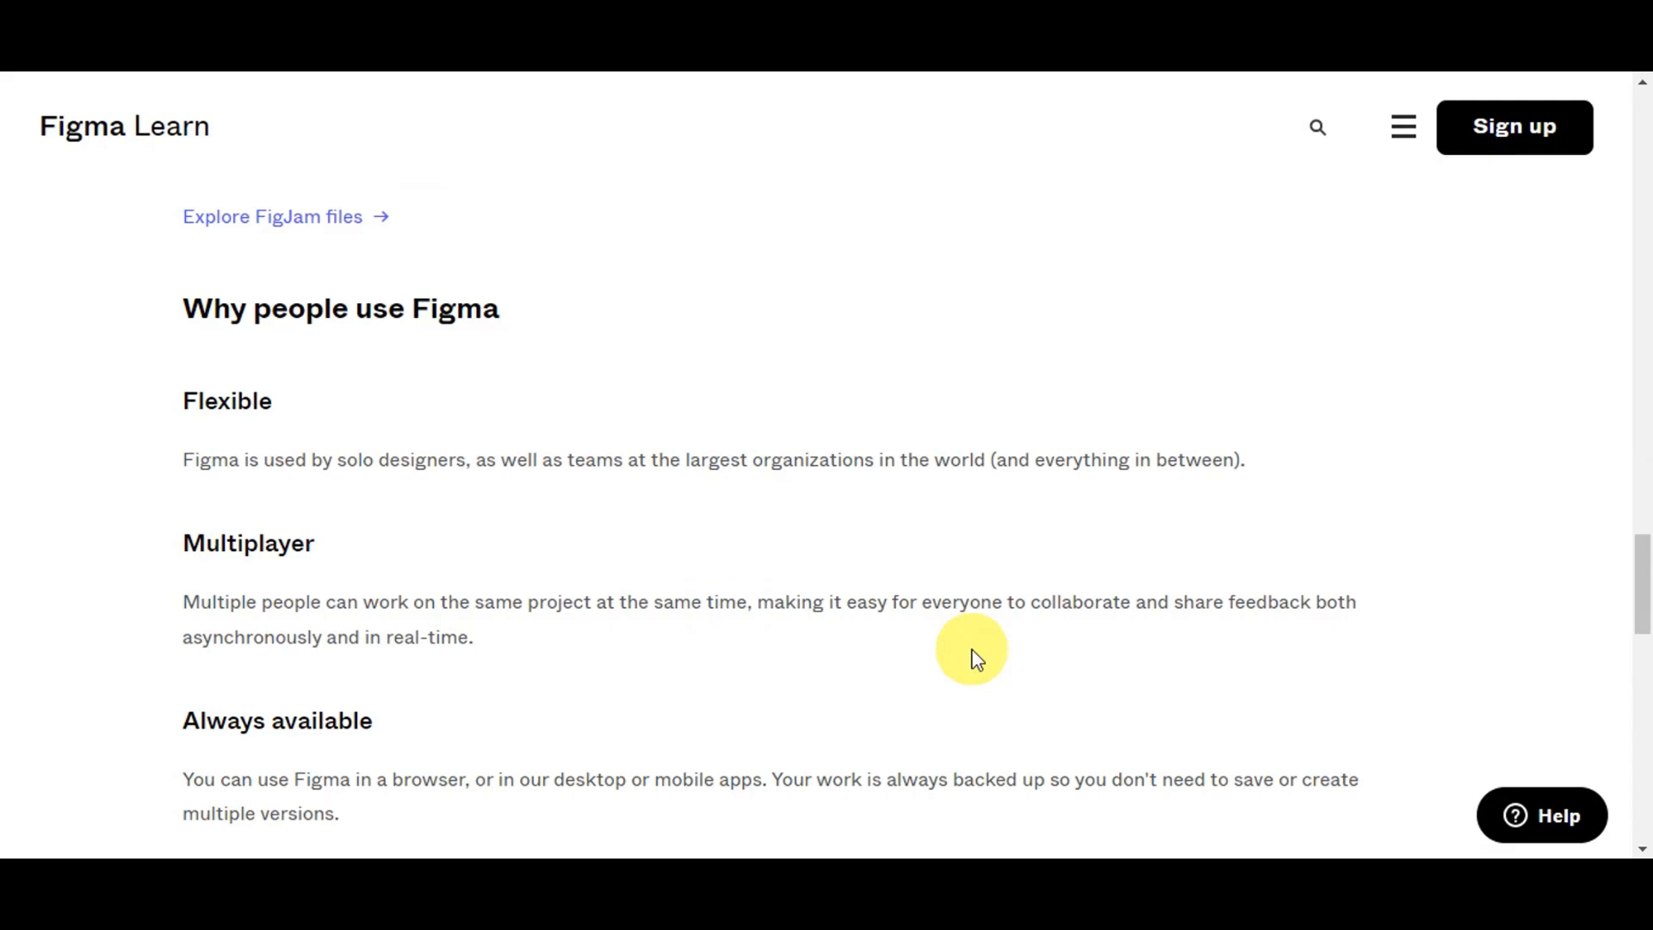
scroll(973, 651, down, 1)
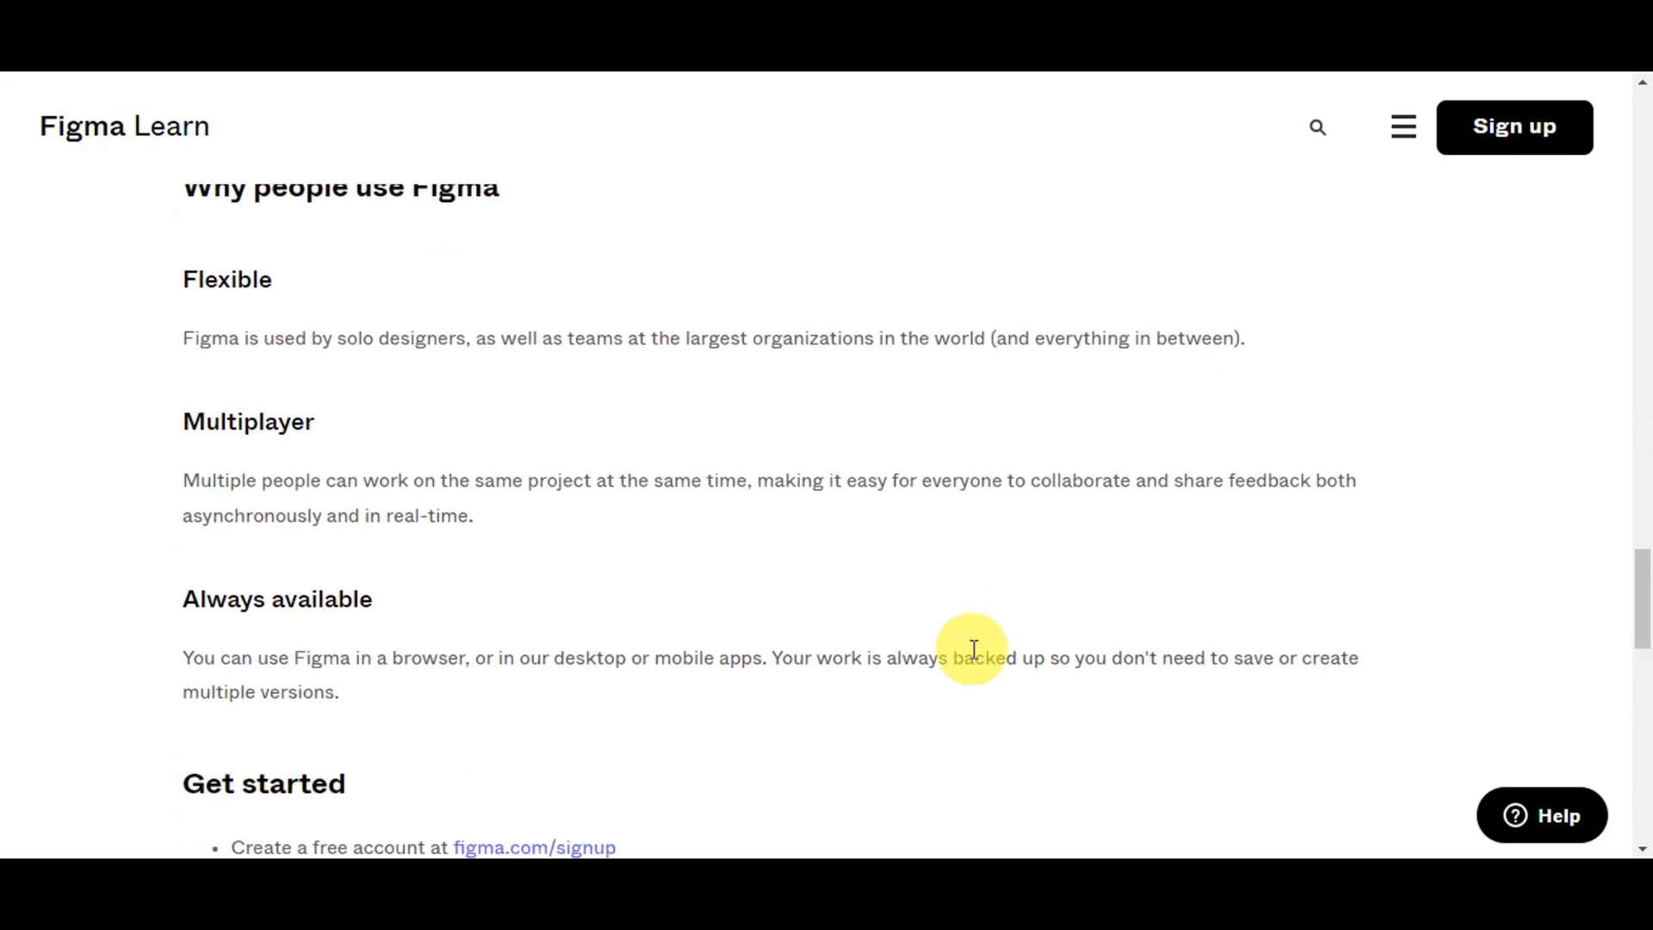
drag(159, 284, 270, 280)
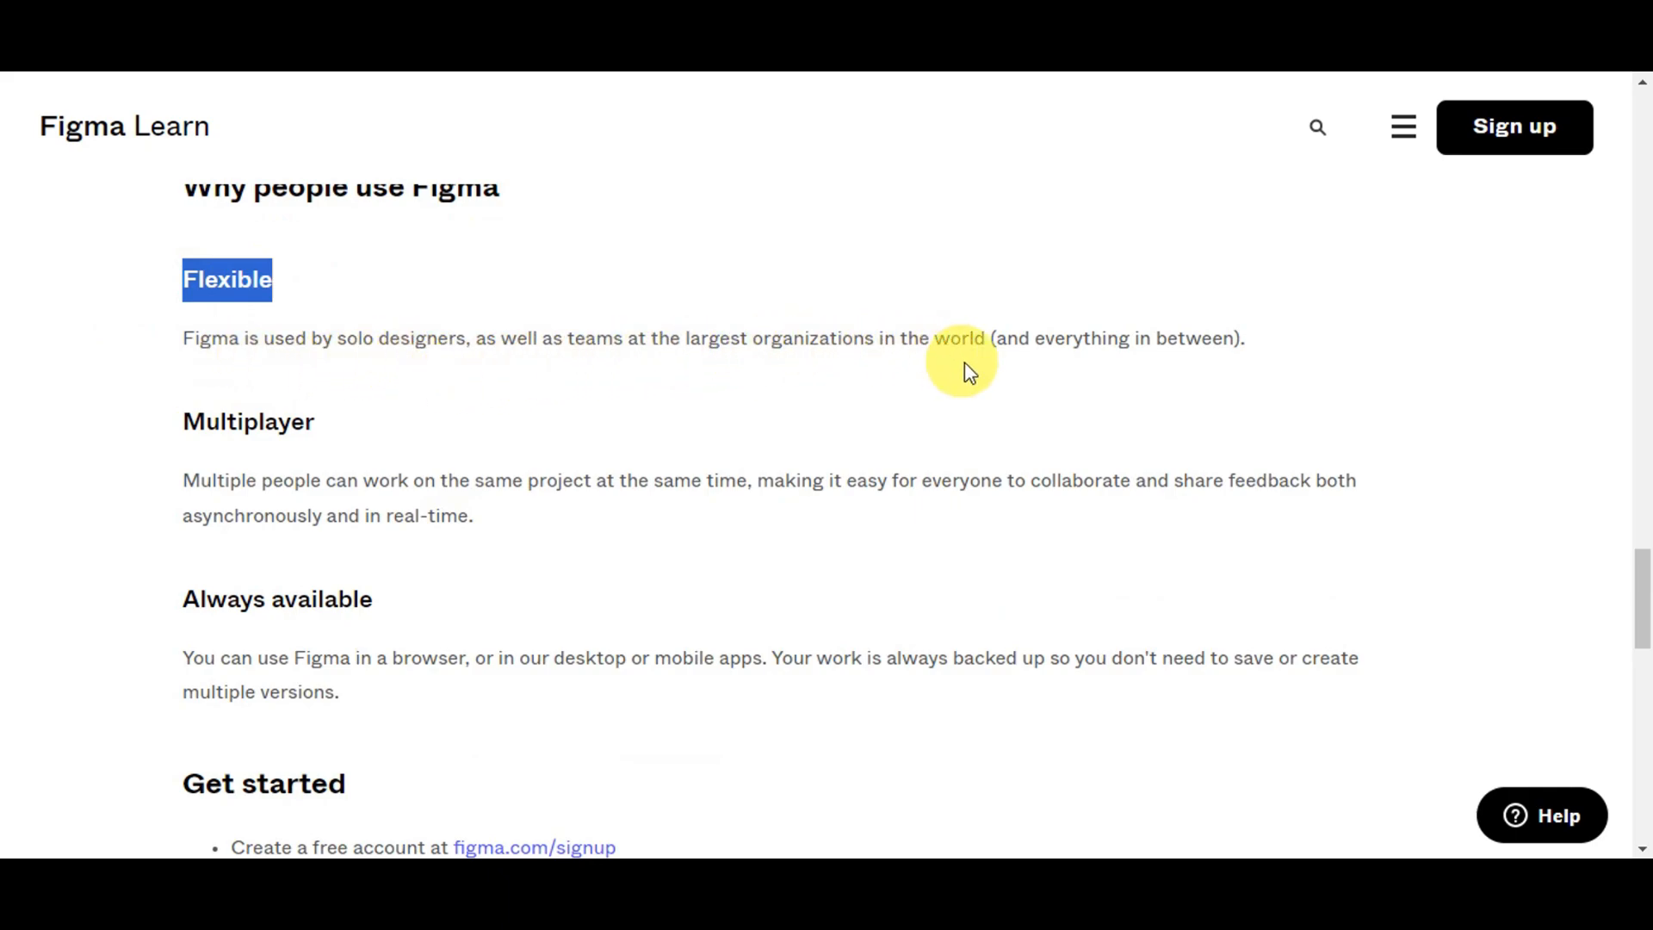
scroll(1051, 380, down, 1)
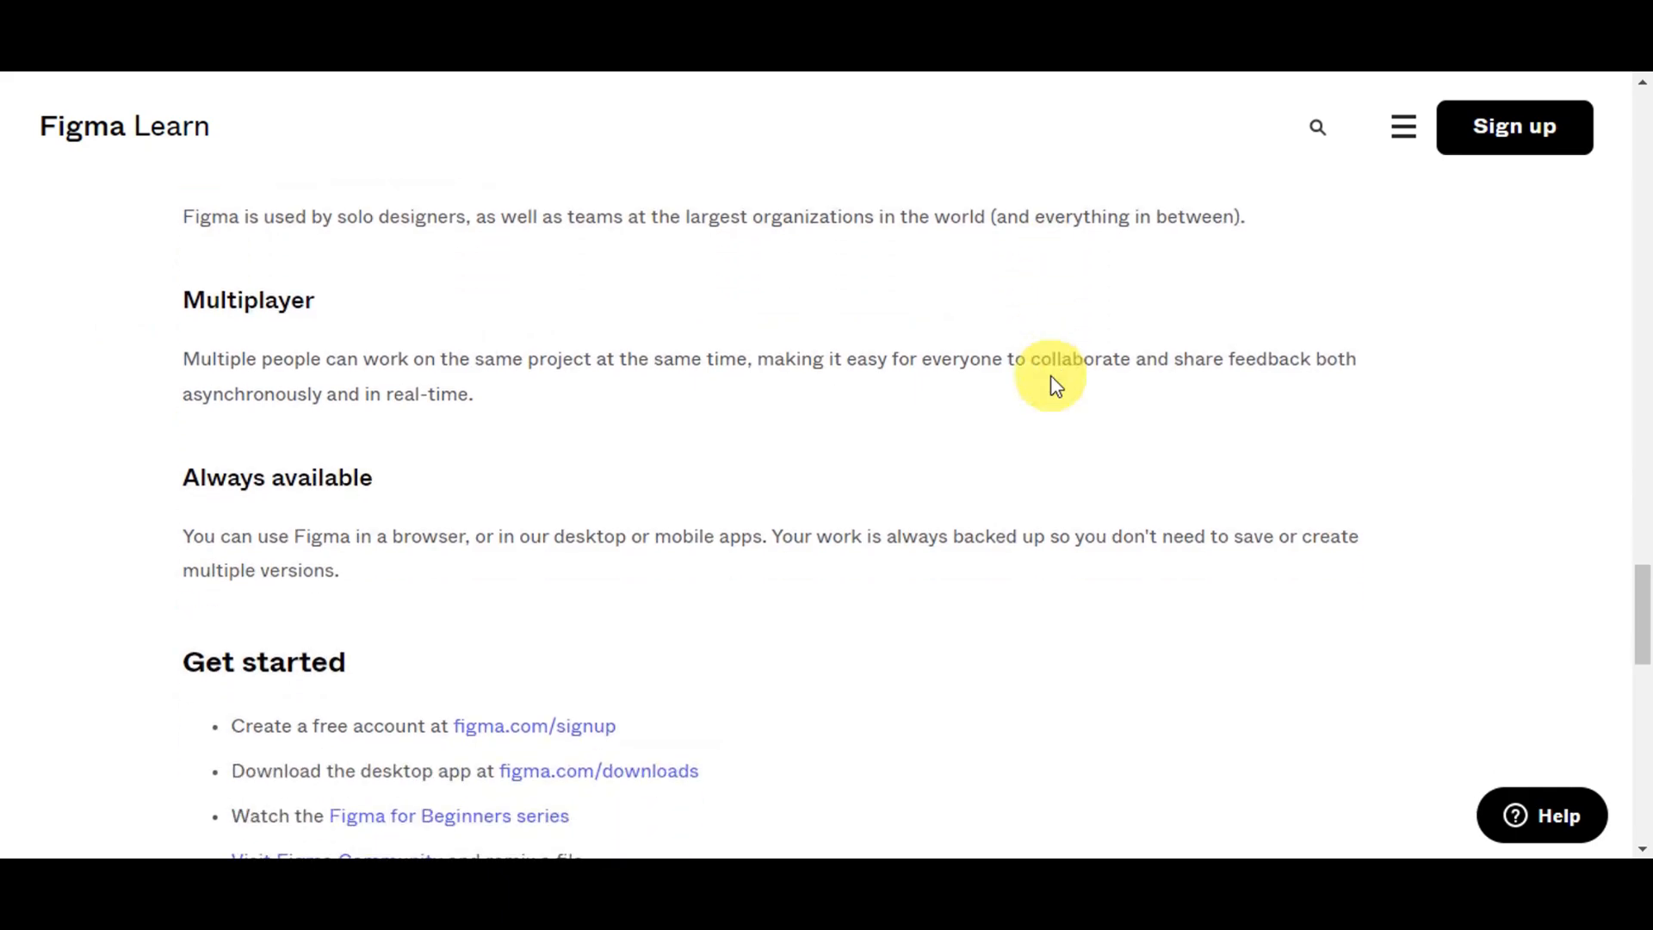
drag(184, 299, 313, 304)
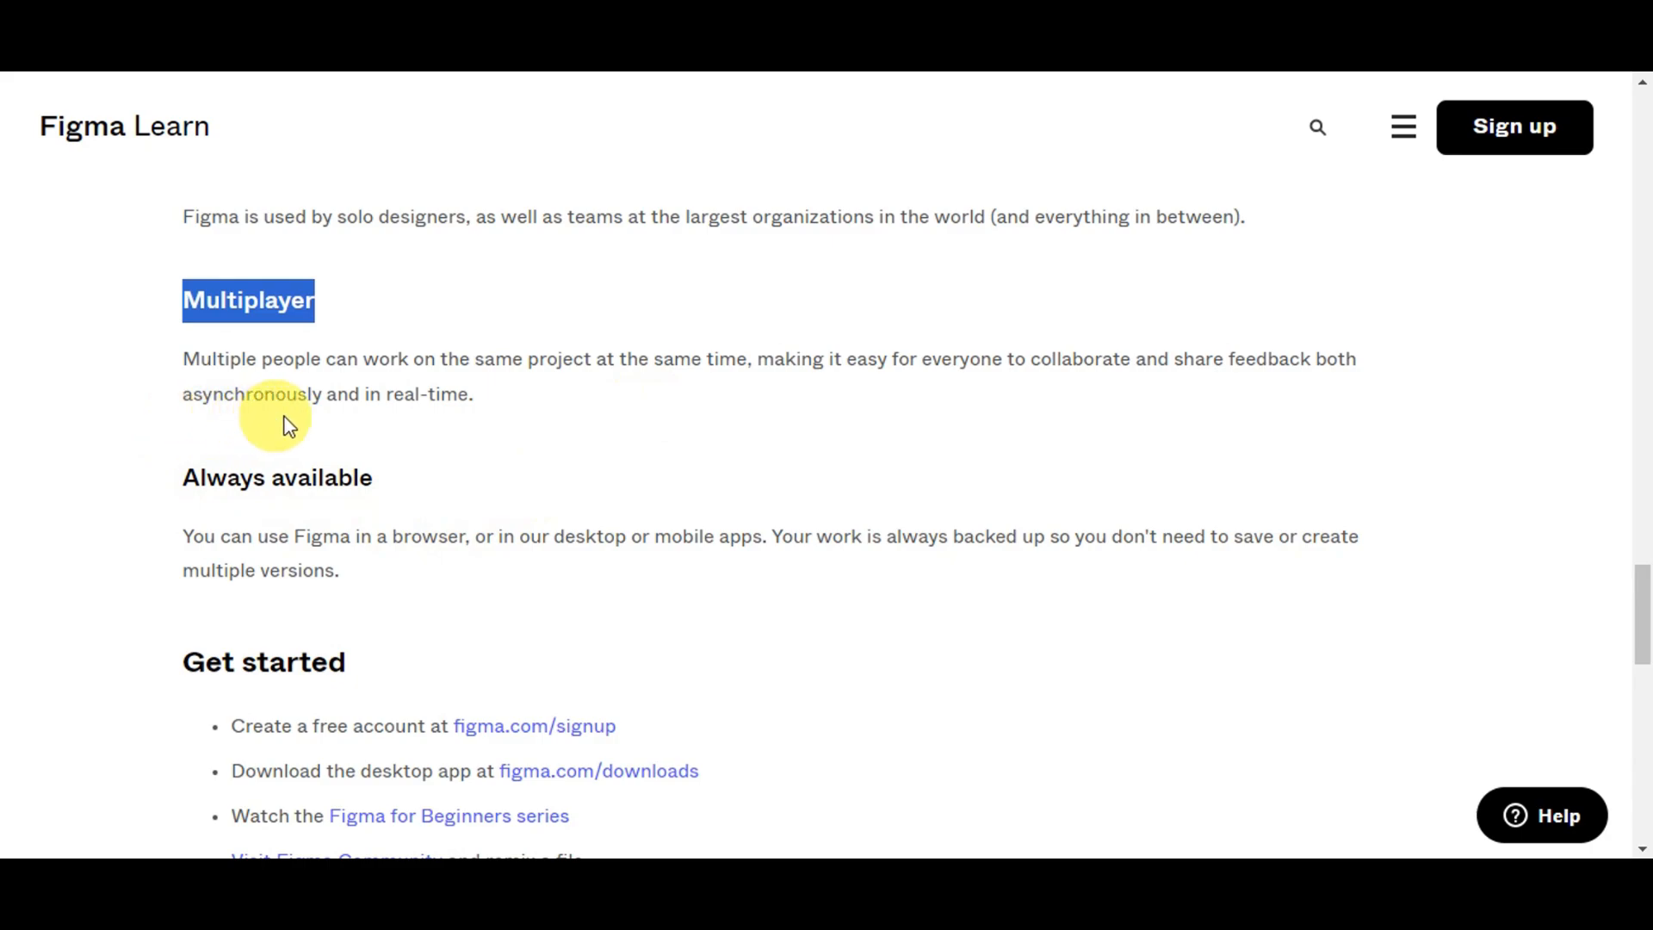
scroll(603, 405, down, 3)
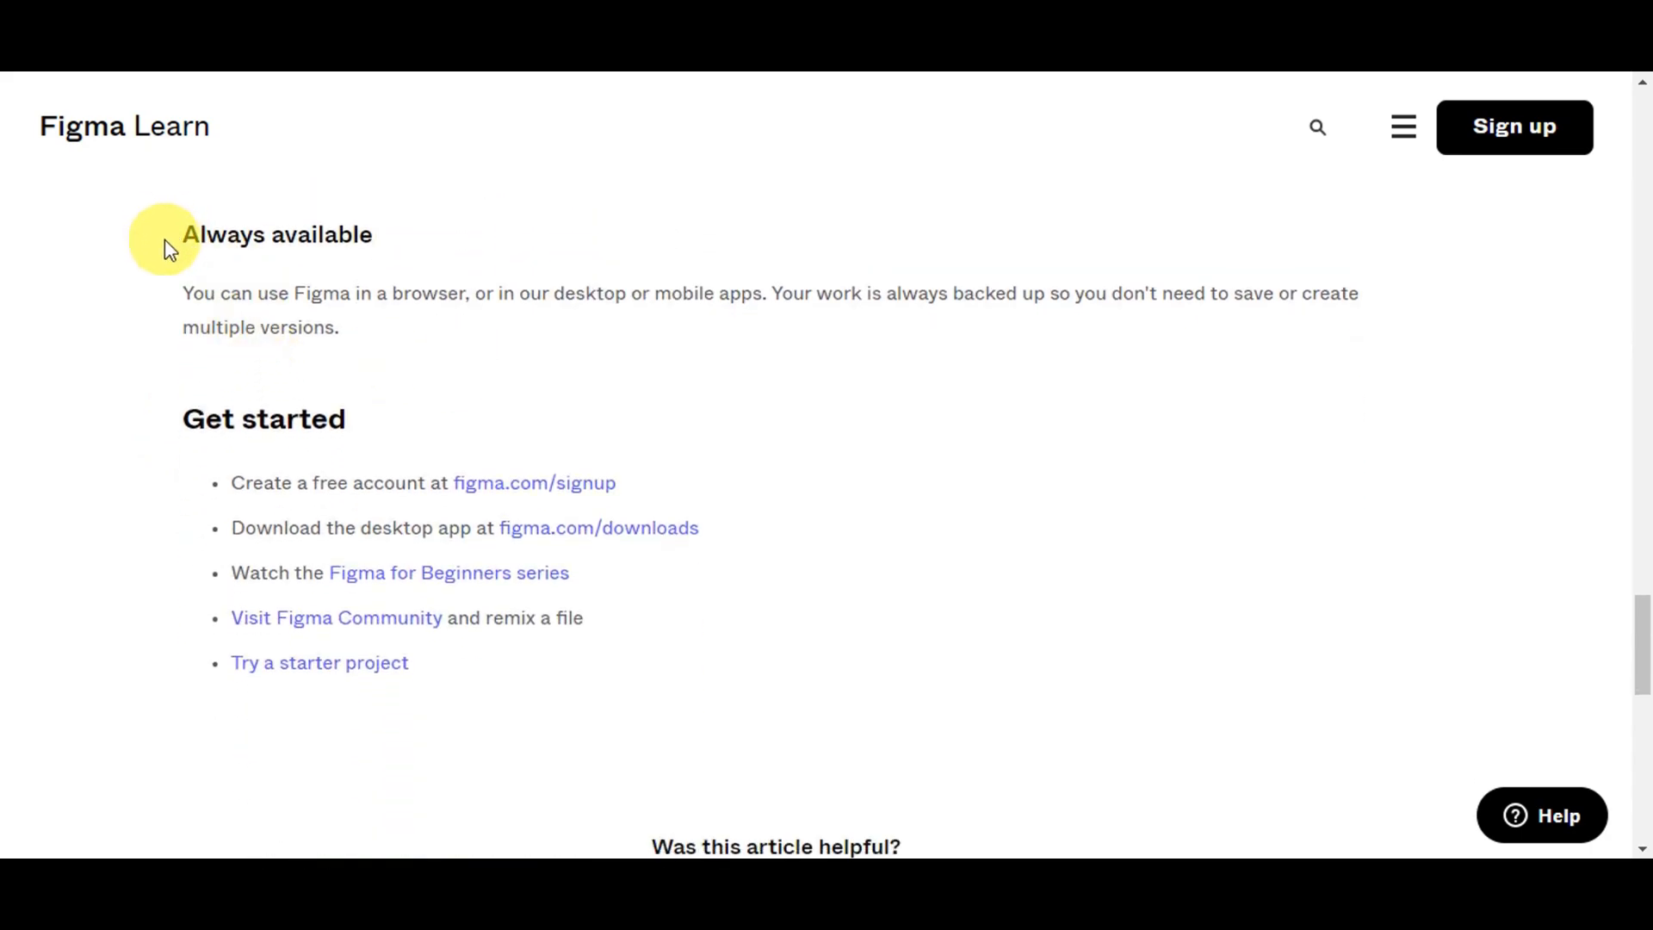
drag(163, 239, 380, 238)
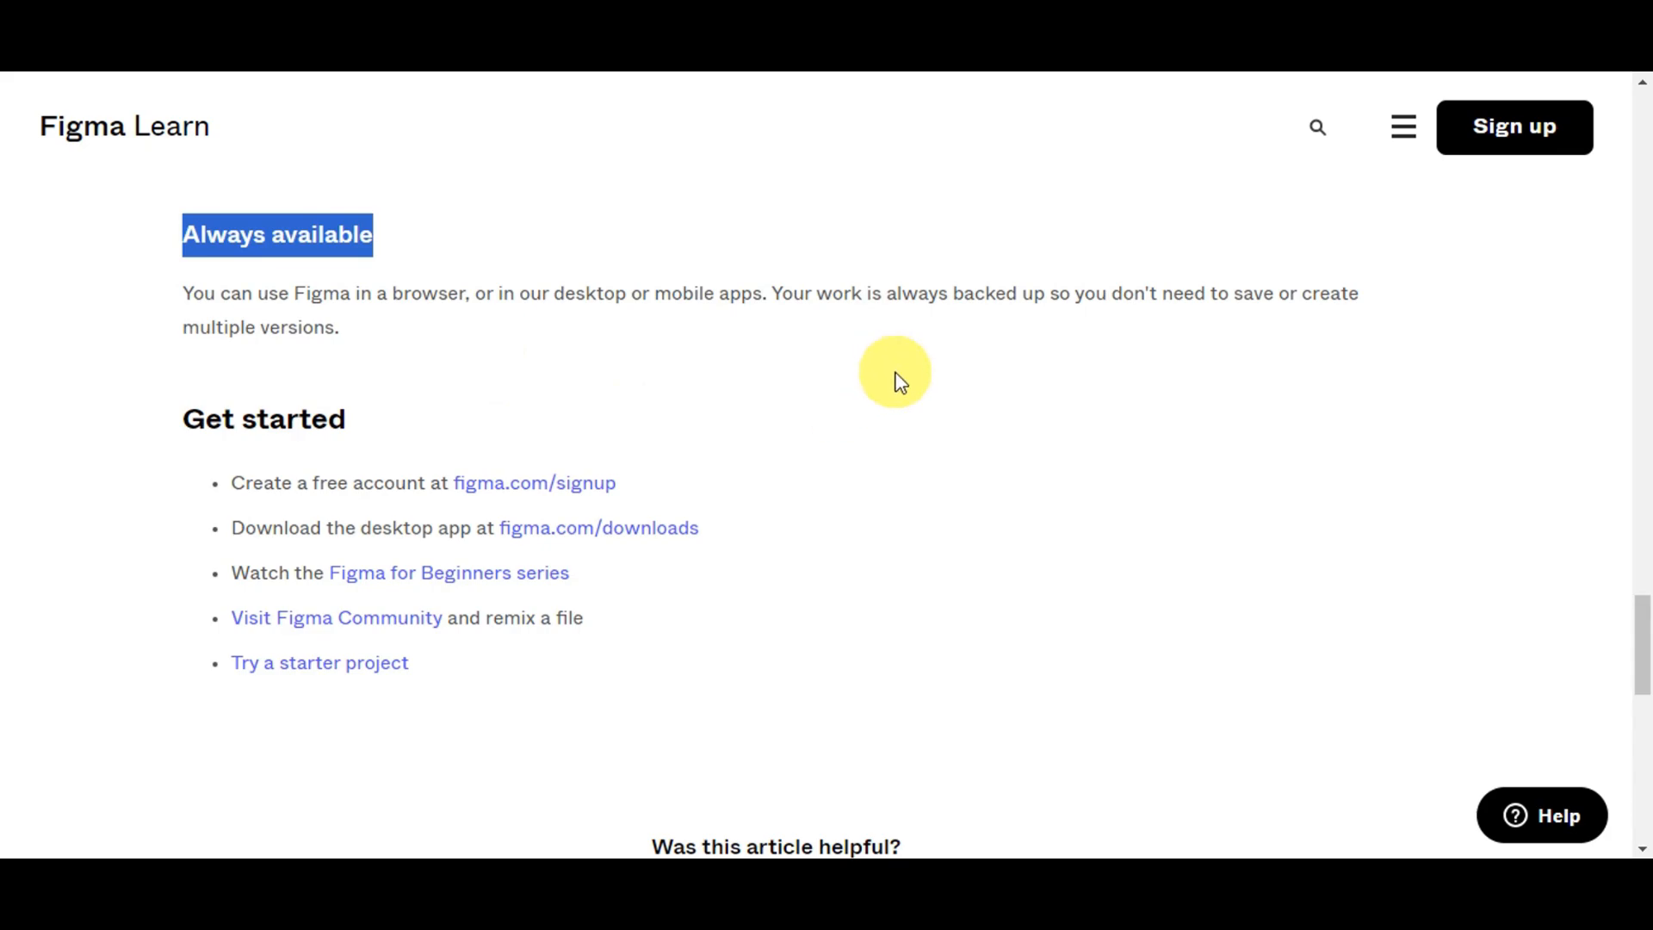
Step: Go through Figma sign-up and open the Community to reach the 3D Website Tutorial file page
click(1553, 142)
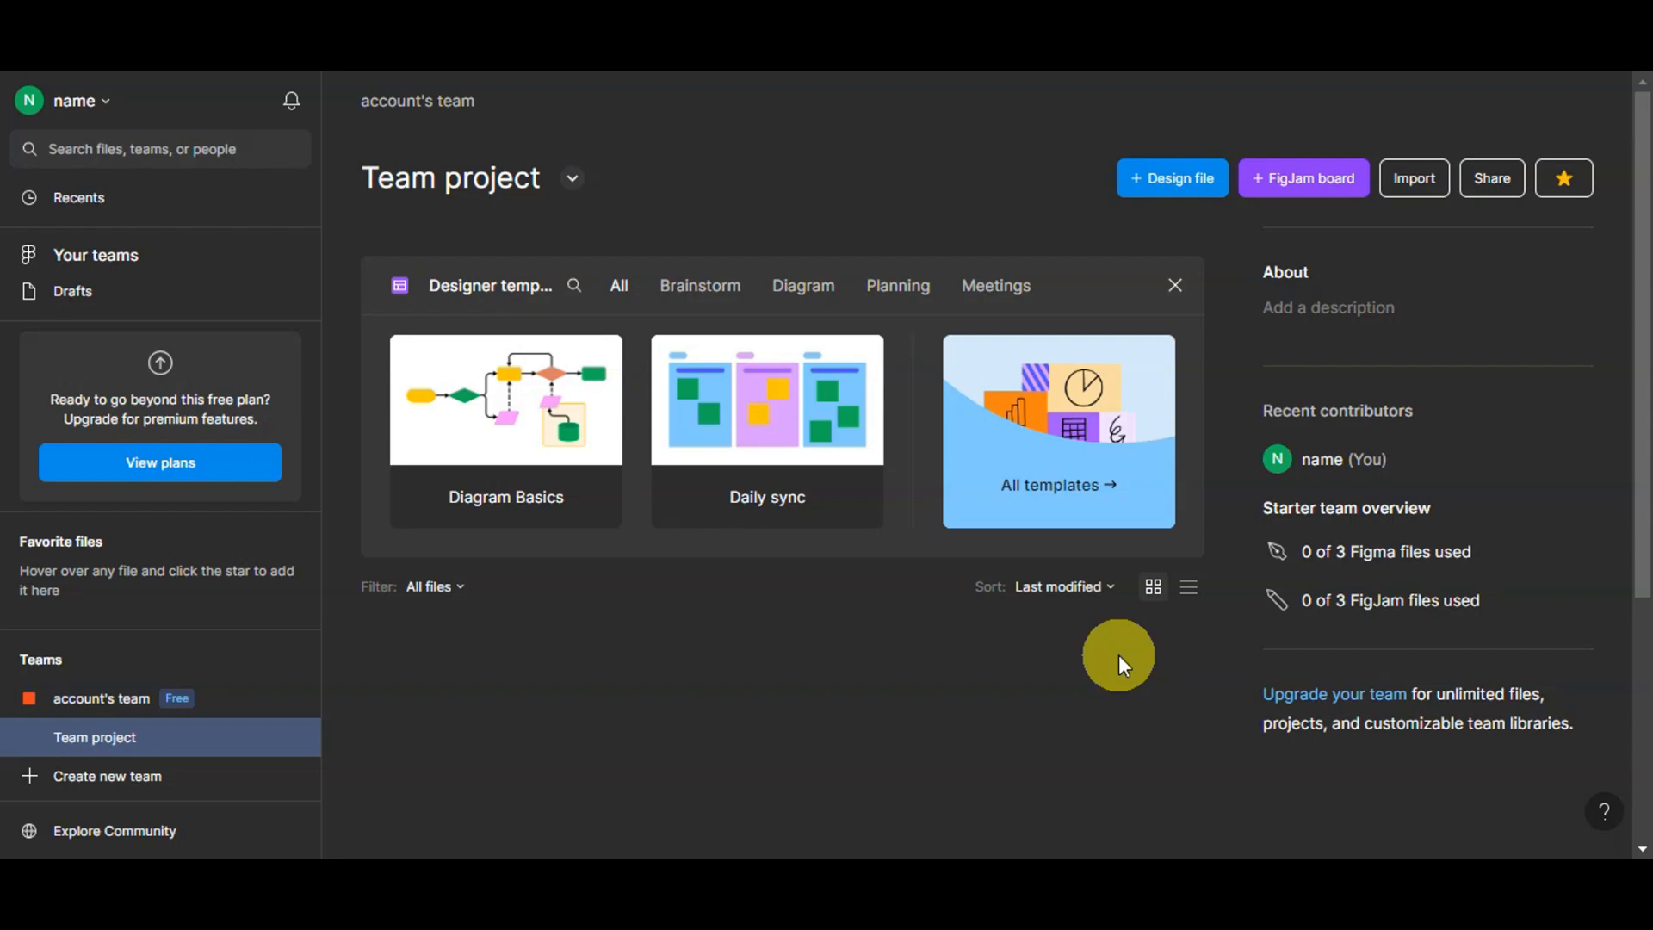
click(124, 839)
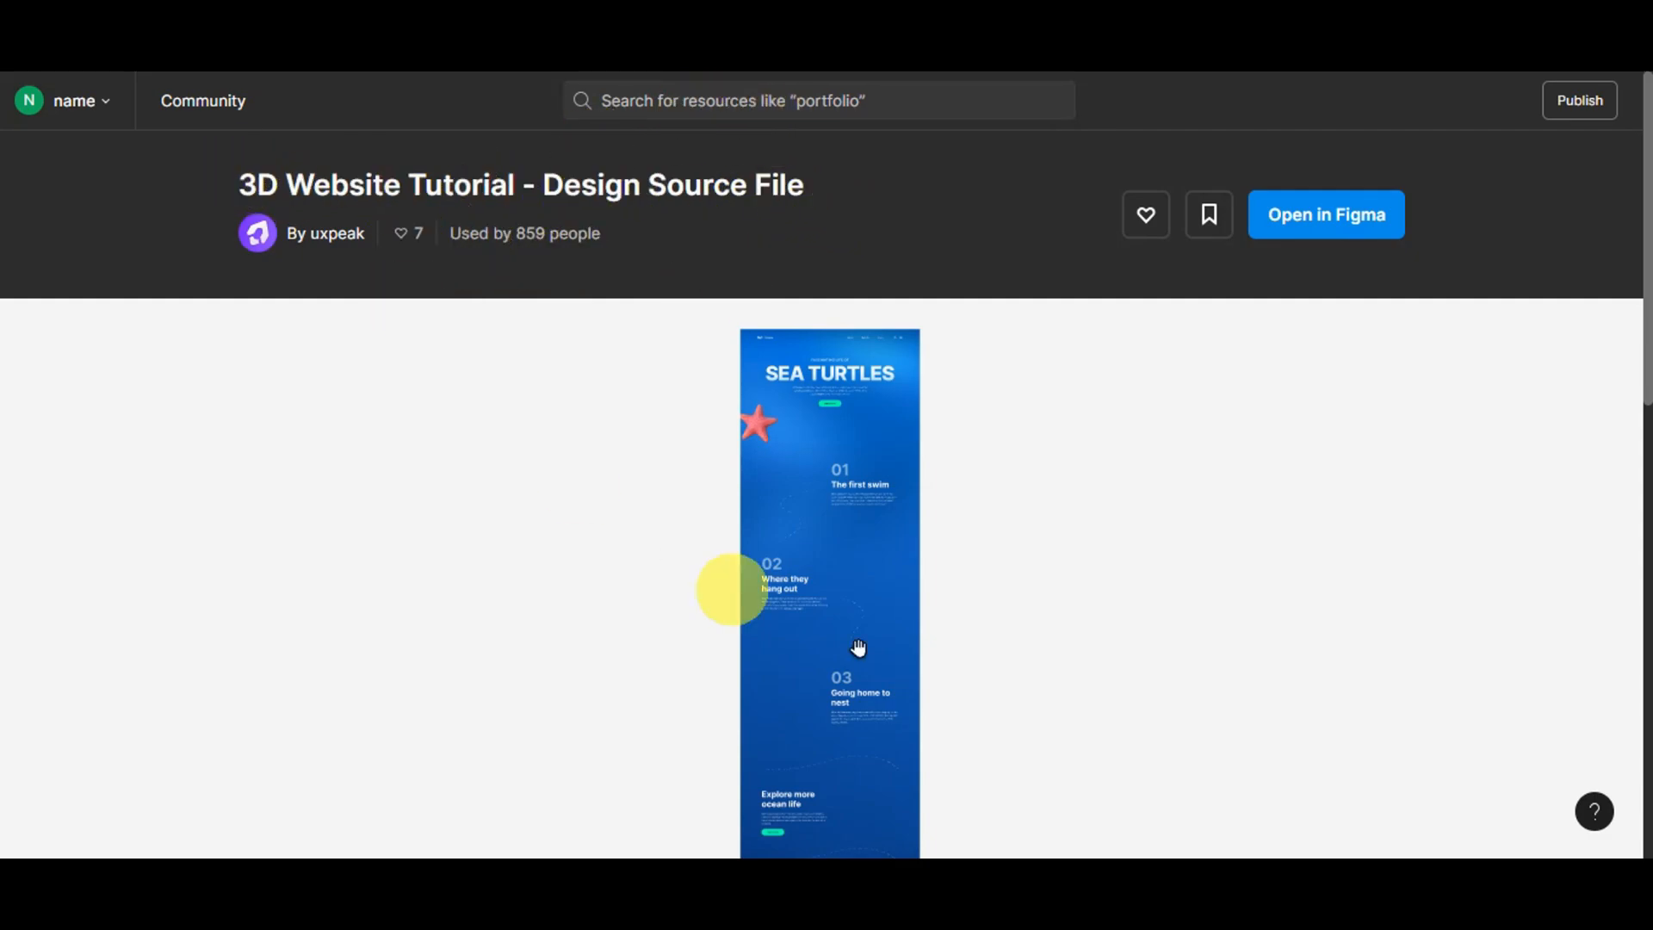
Step: Open the 3D Website Tutorial - Design Source File in Figma as a draft copy
scroll(915, 547, down, 3)
scroll(915, 547, up, 5)
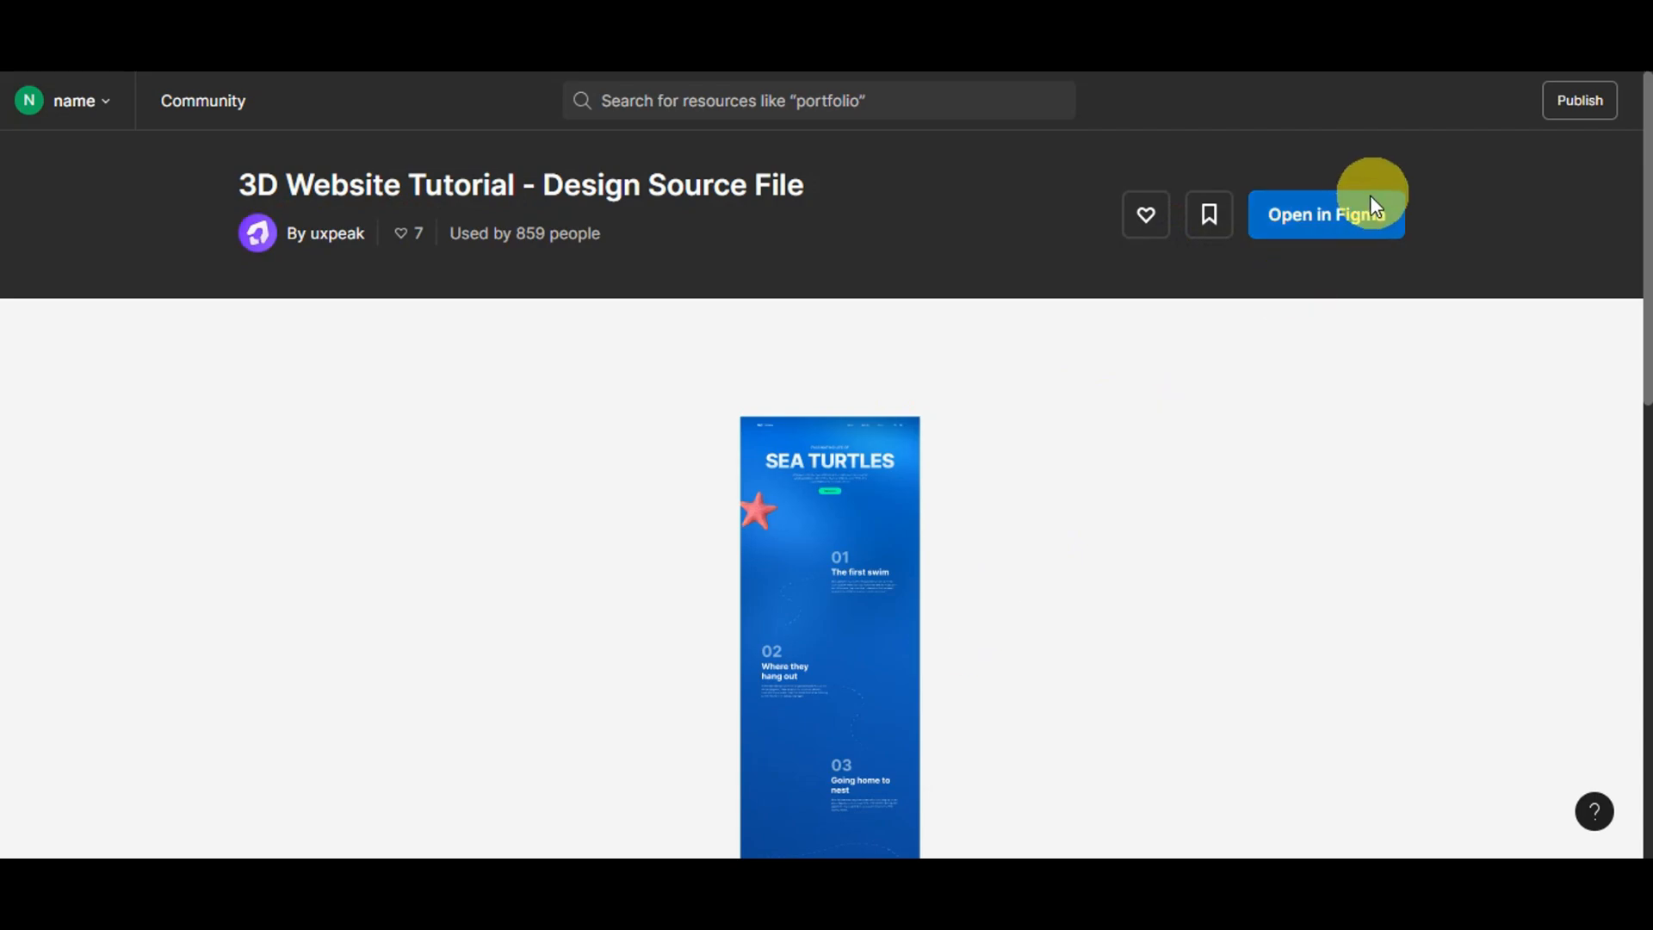
click(1333, 221)
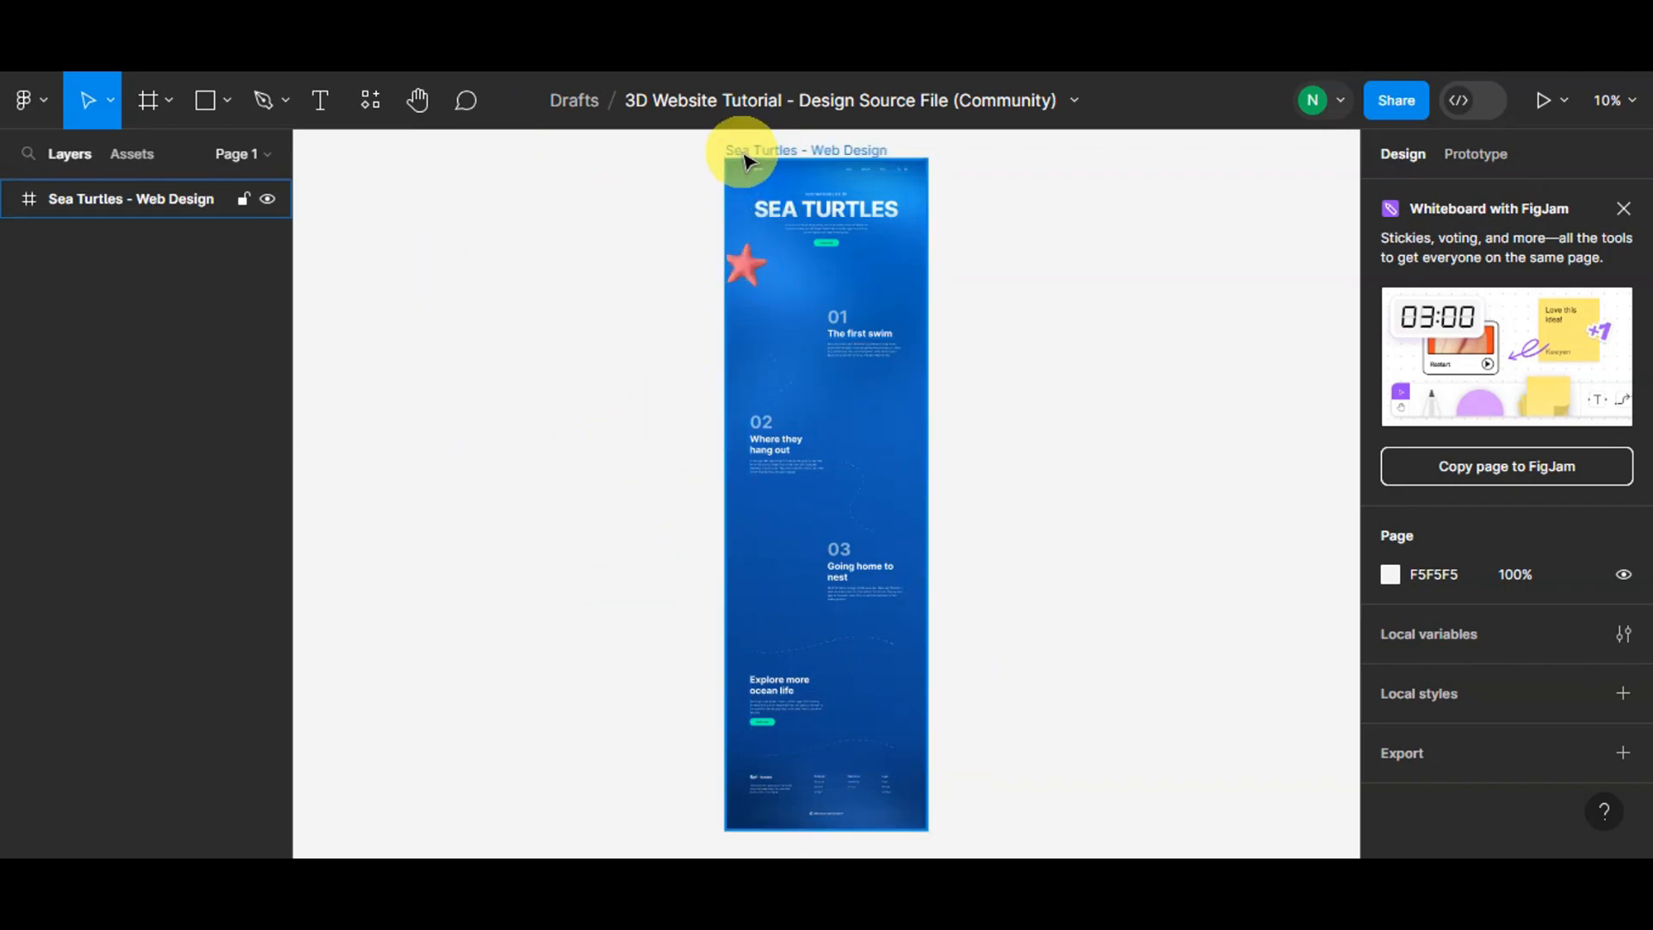
Step: Select the Sea Turtles - Web Design frame and search the plugins for 'figma to dora'
click(746, 151)
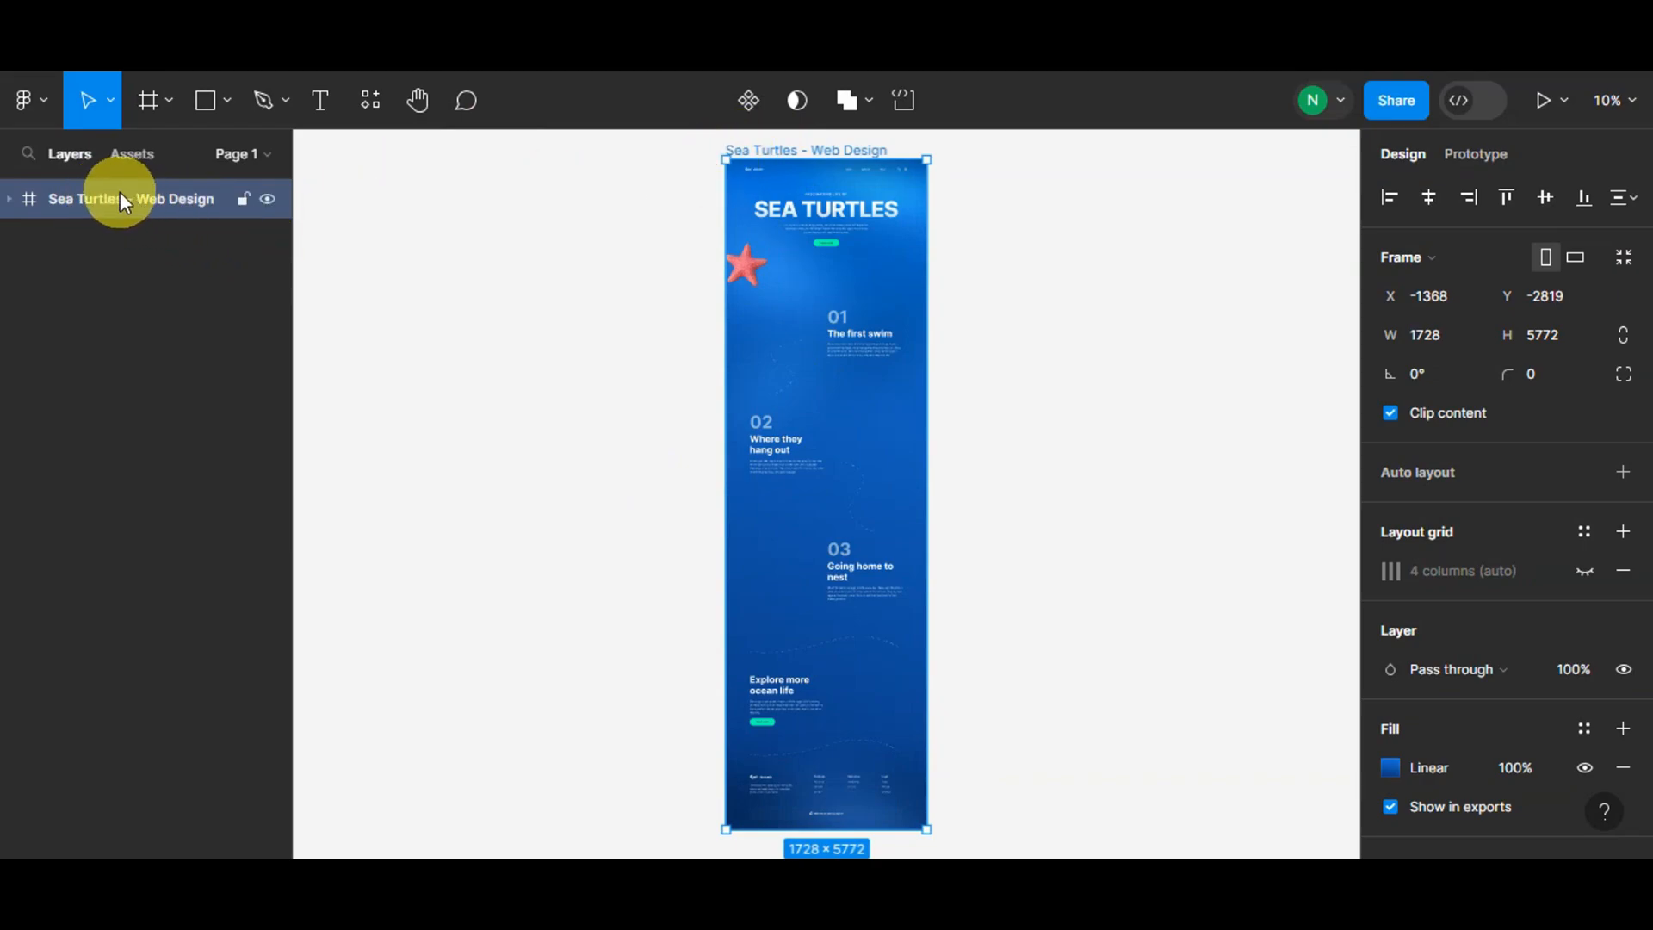
click(370, 101)
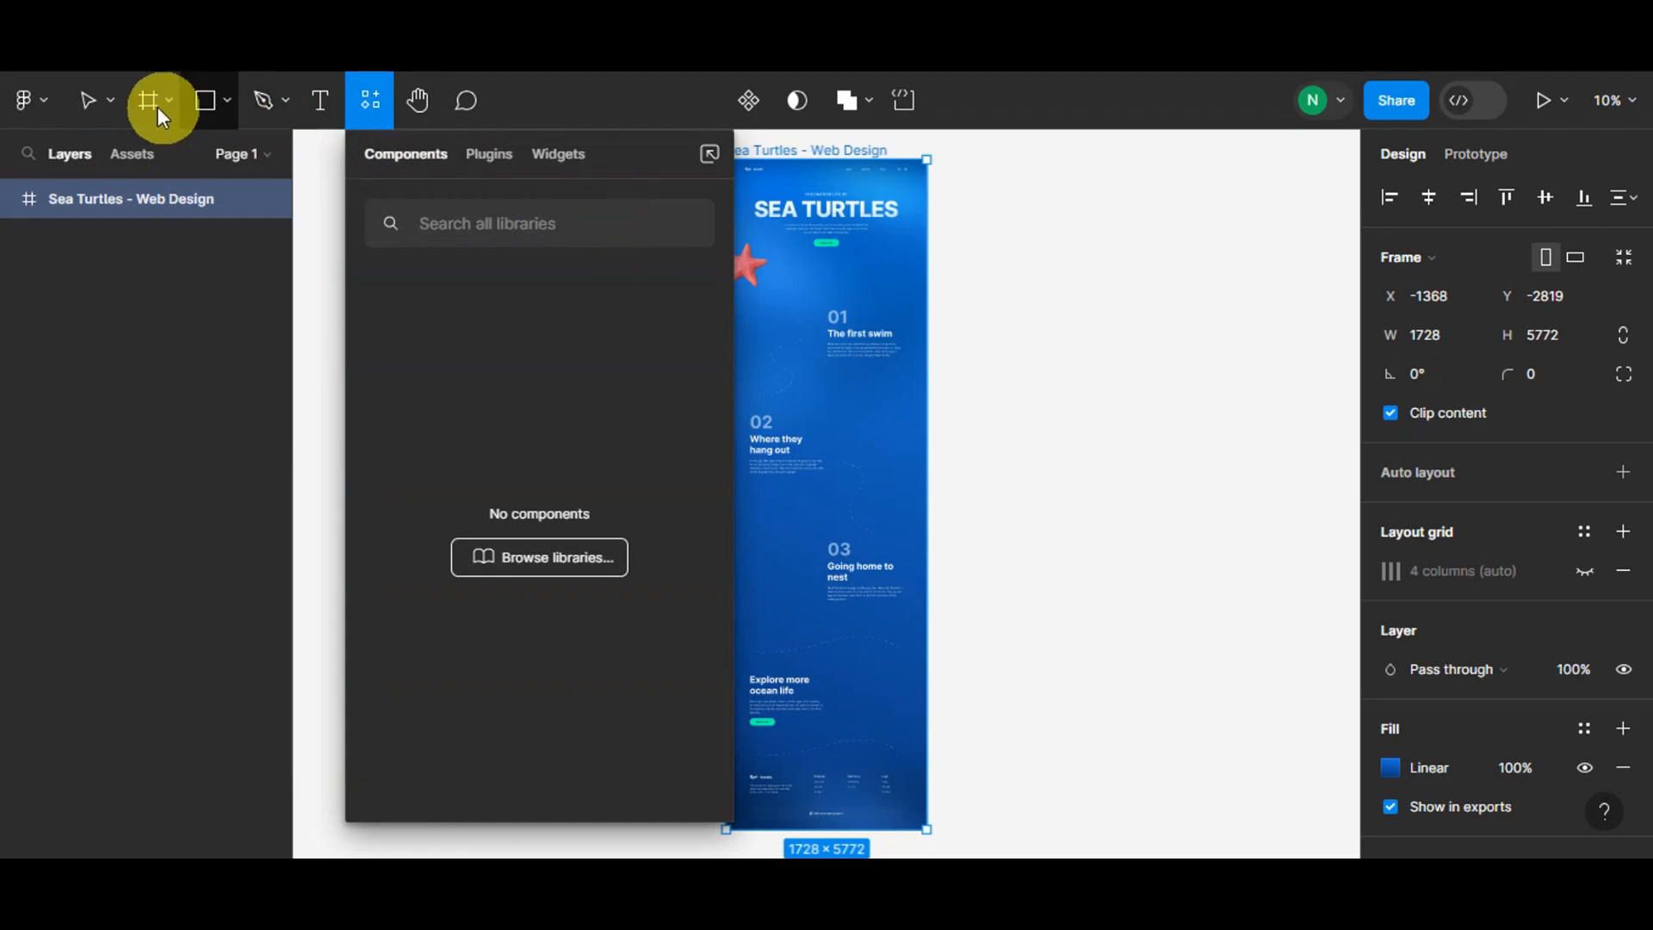
click(497, 160)
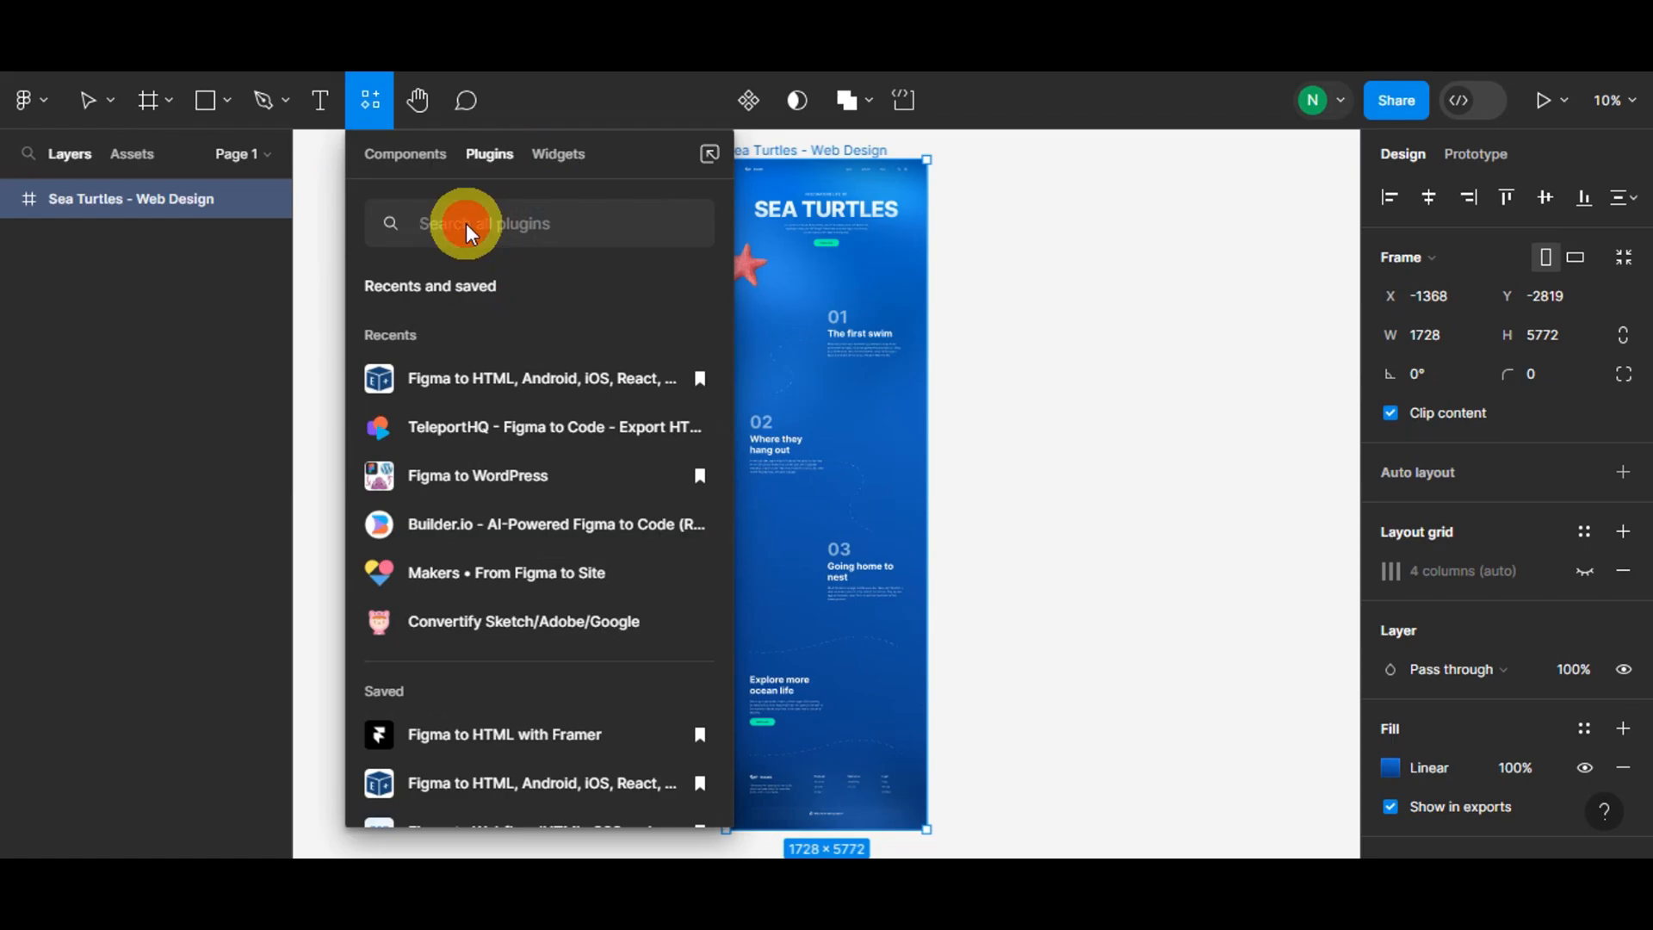
text(fig)
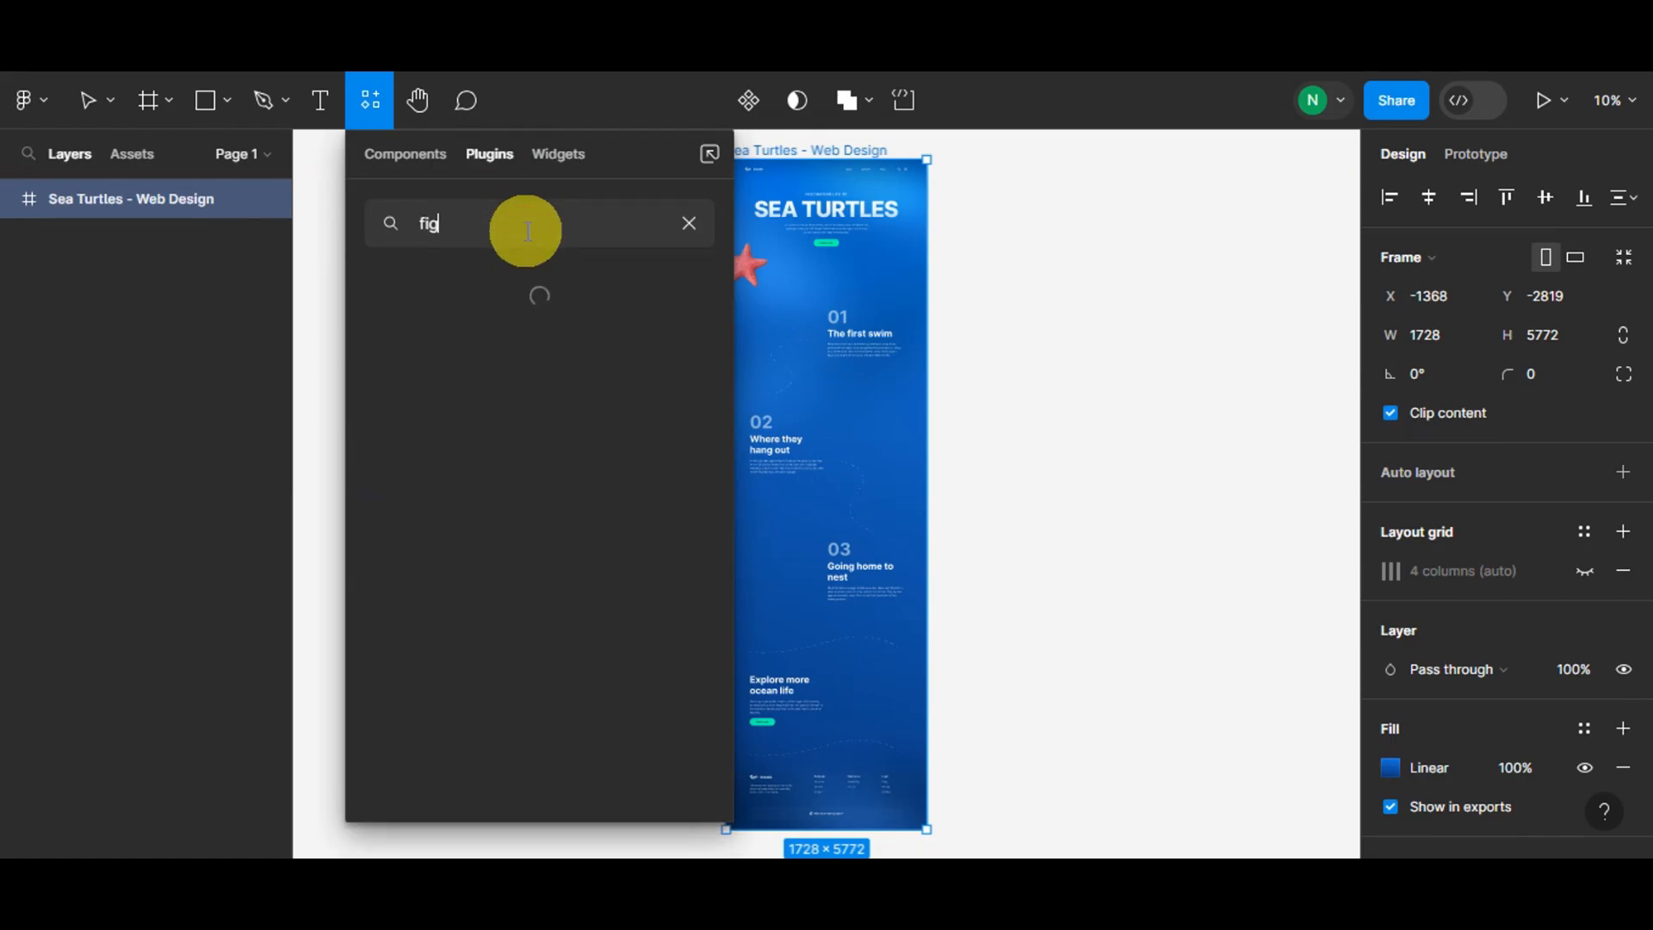
text(ma to dora)
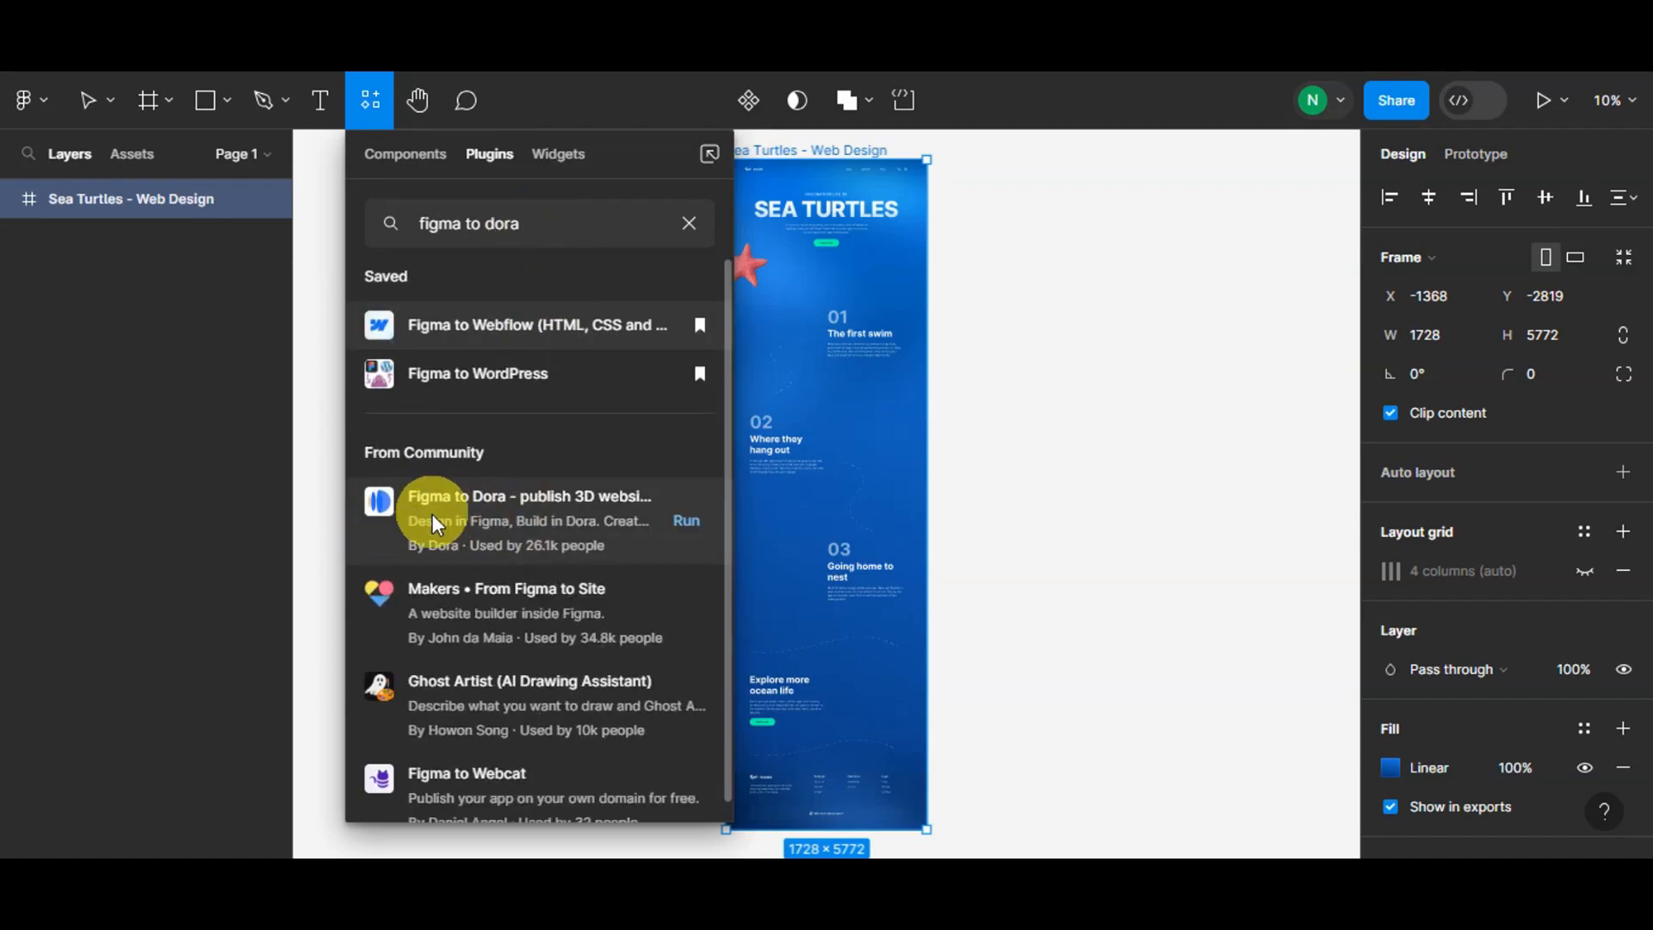
Step: Open the 'Figma to Dora - publish 3D websites' details and read its usage steps and features
click(502, 527)
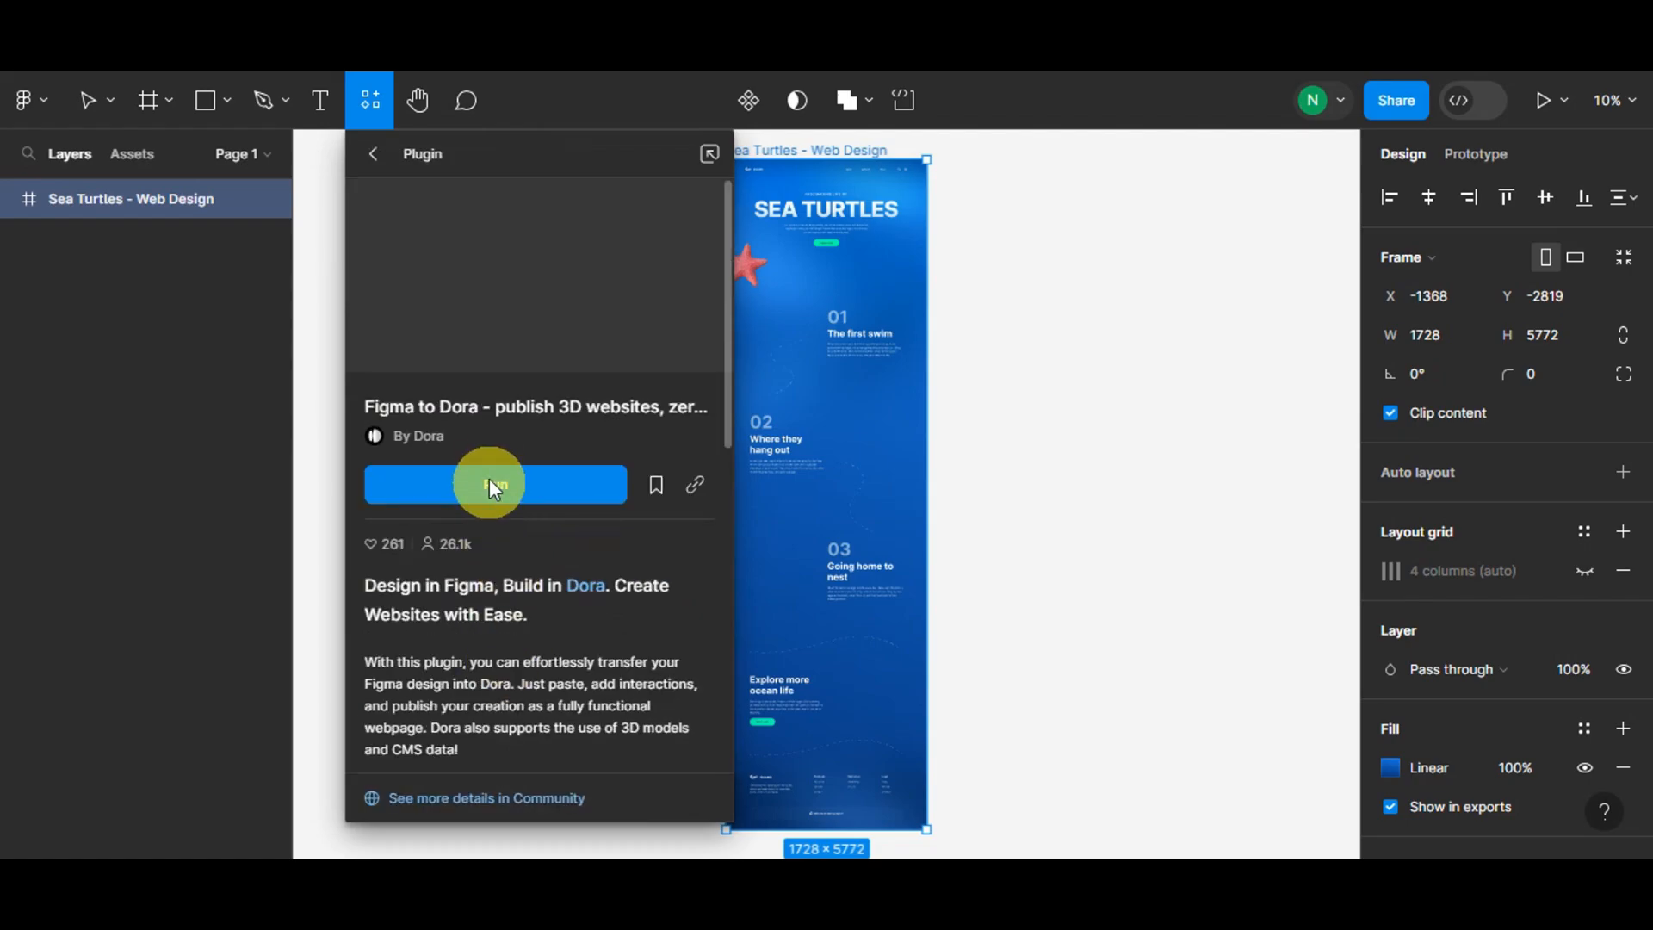
scroll(494, 590, down, 3)
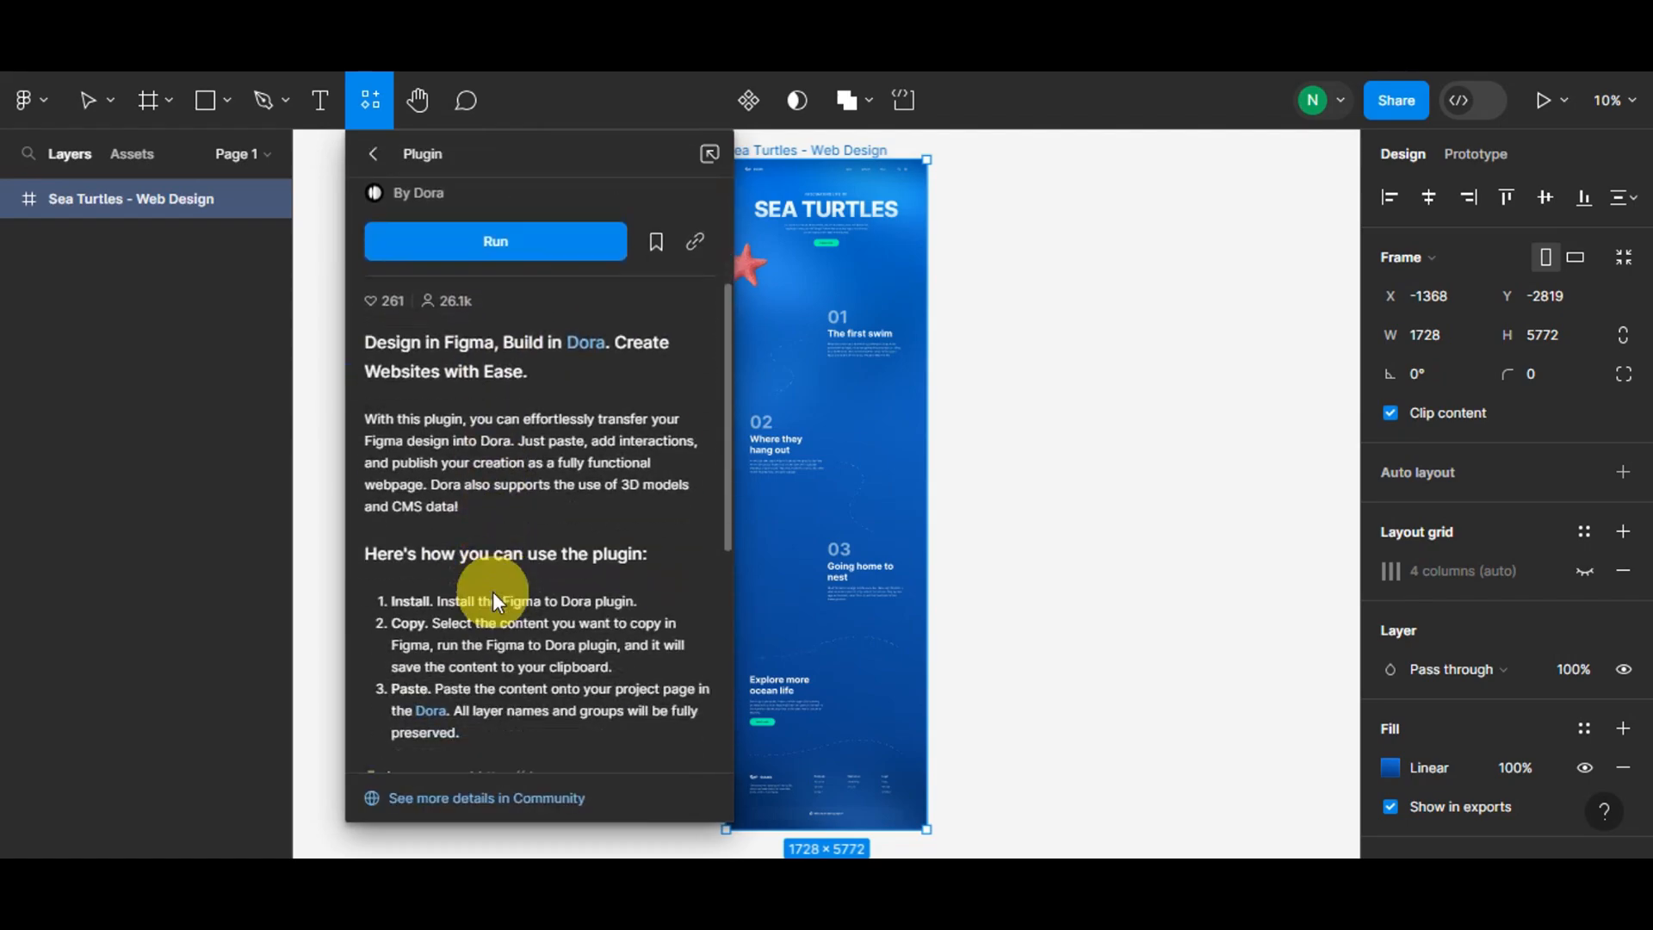
scroll(452, 465, down, 2)
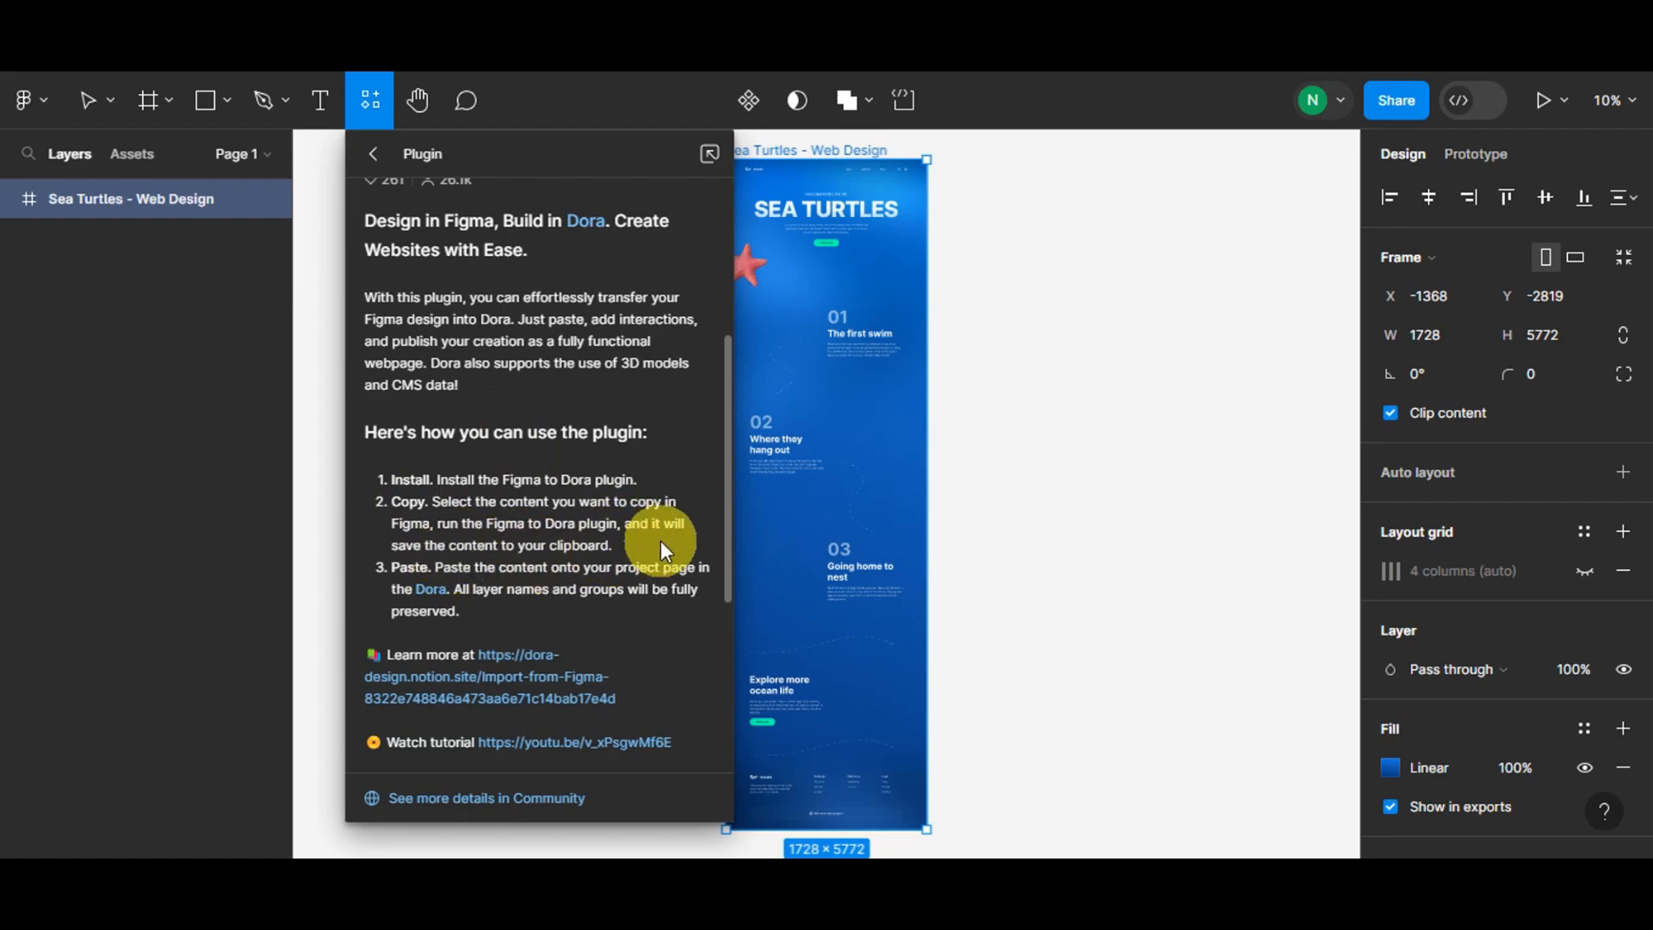
scroll(482, 451, down, 3)
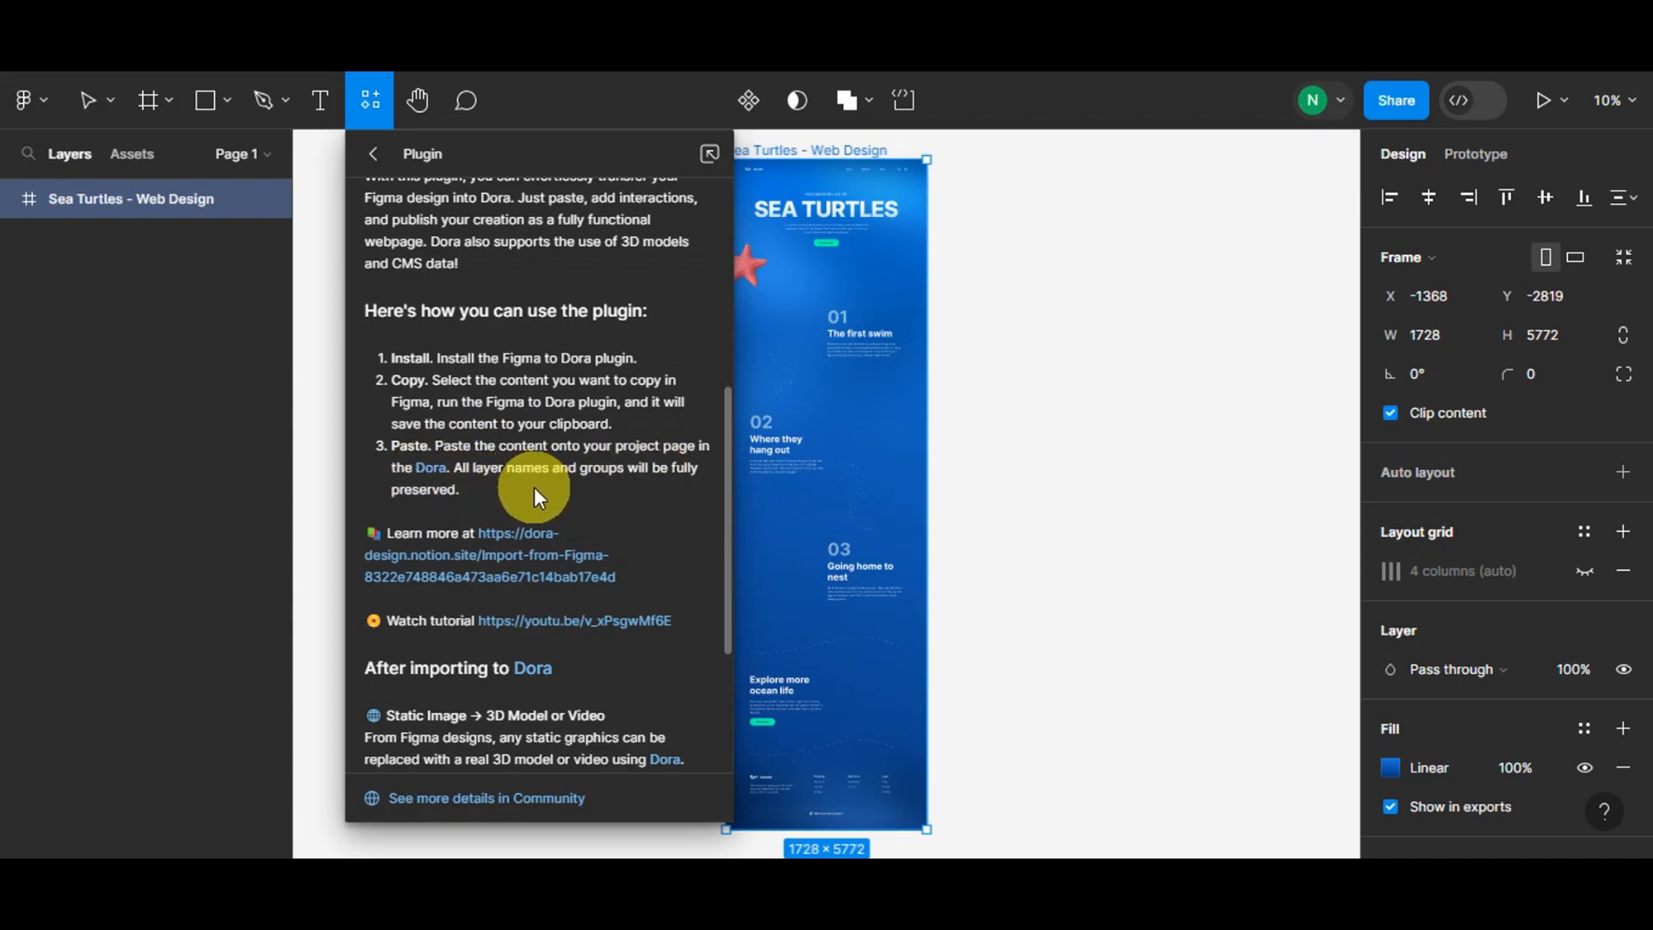
scroll(533, 487, down, 9)
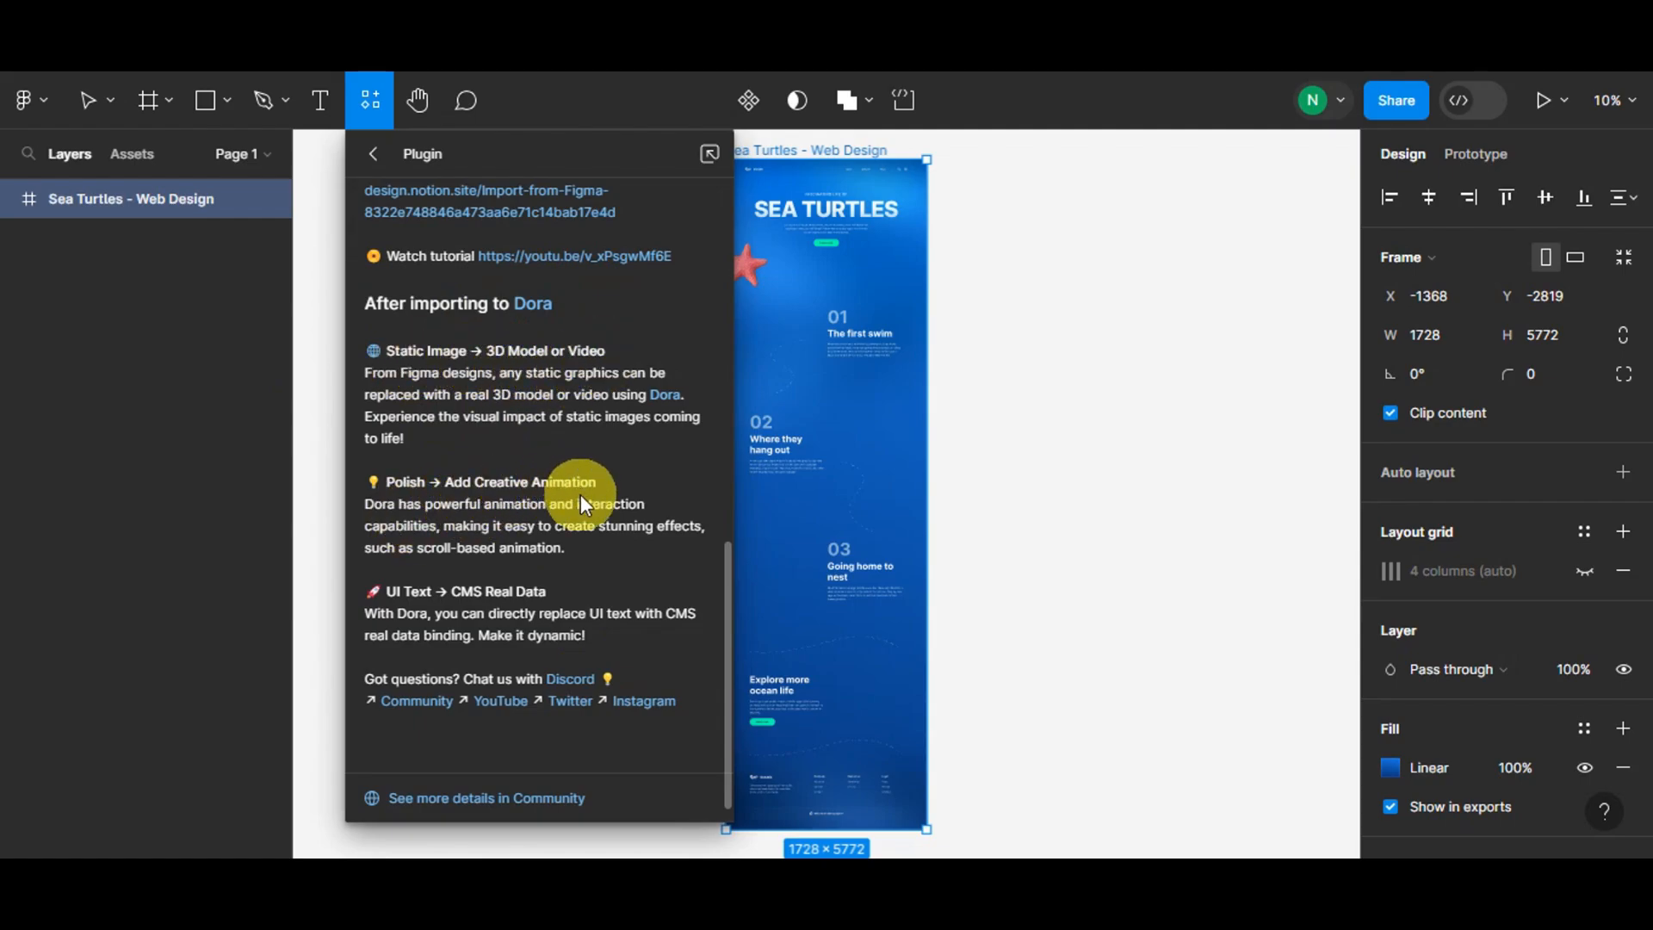
scroll(580, 495, down, 1)
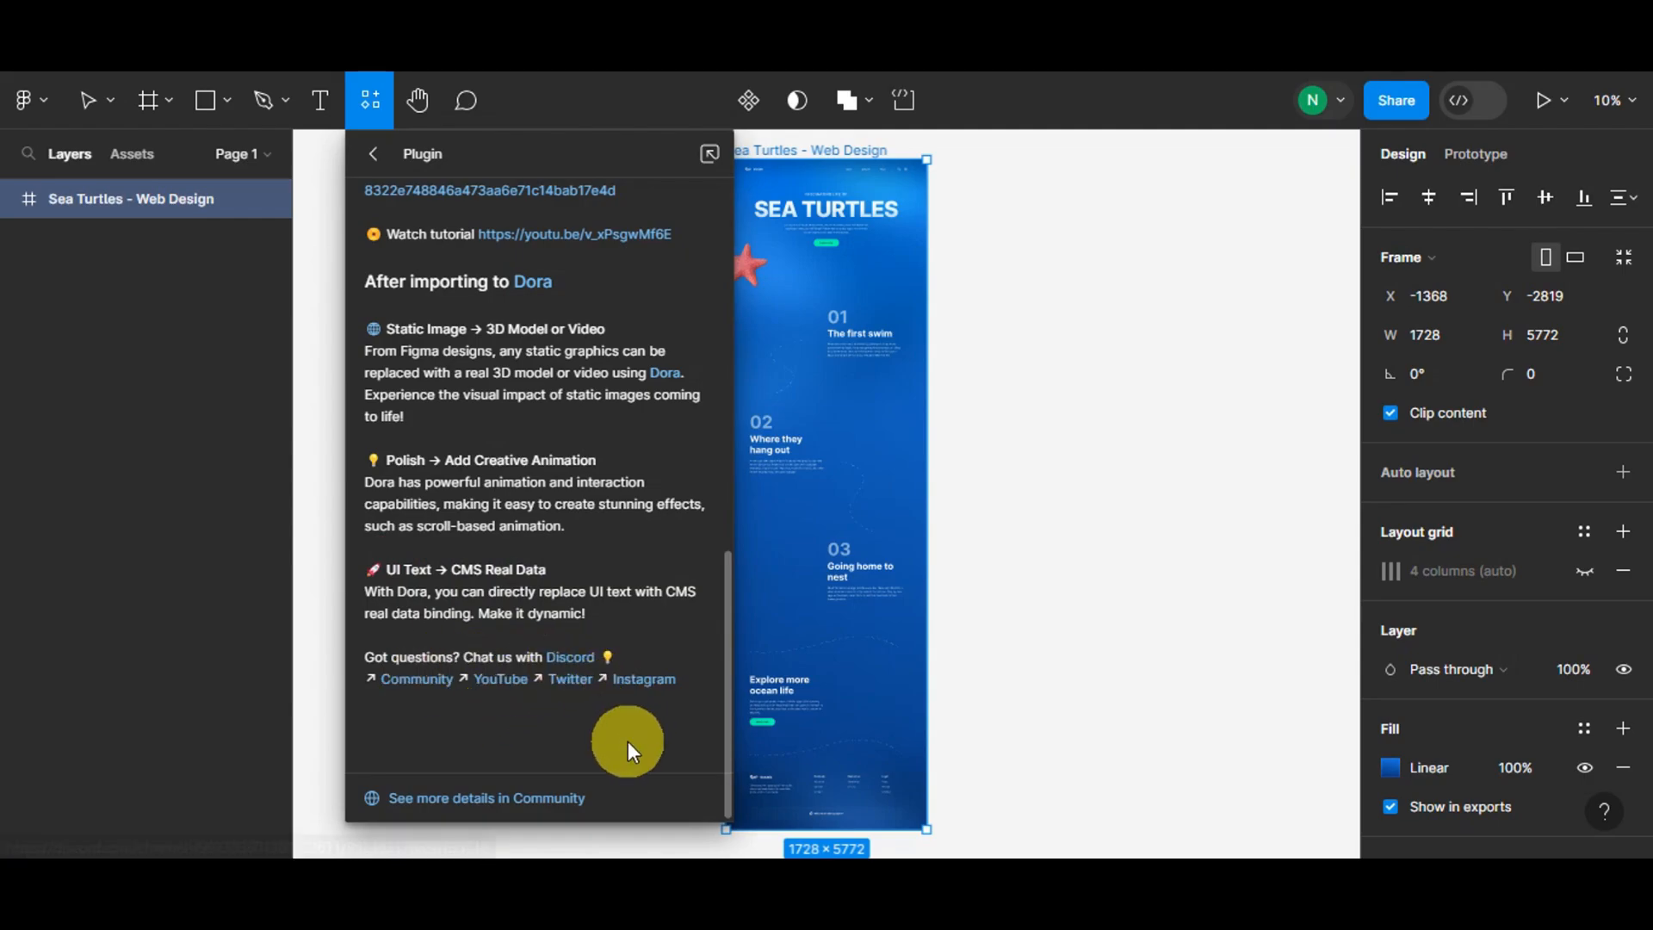
scroll(413, 663, up, 10)
scroll(457, 641, down, 10)
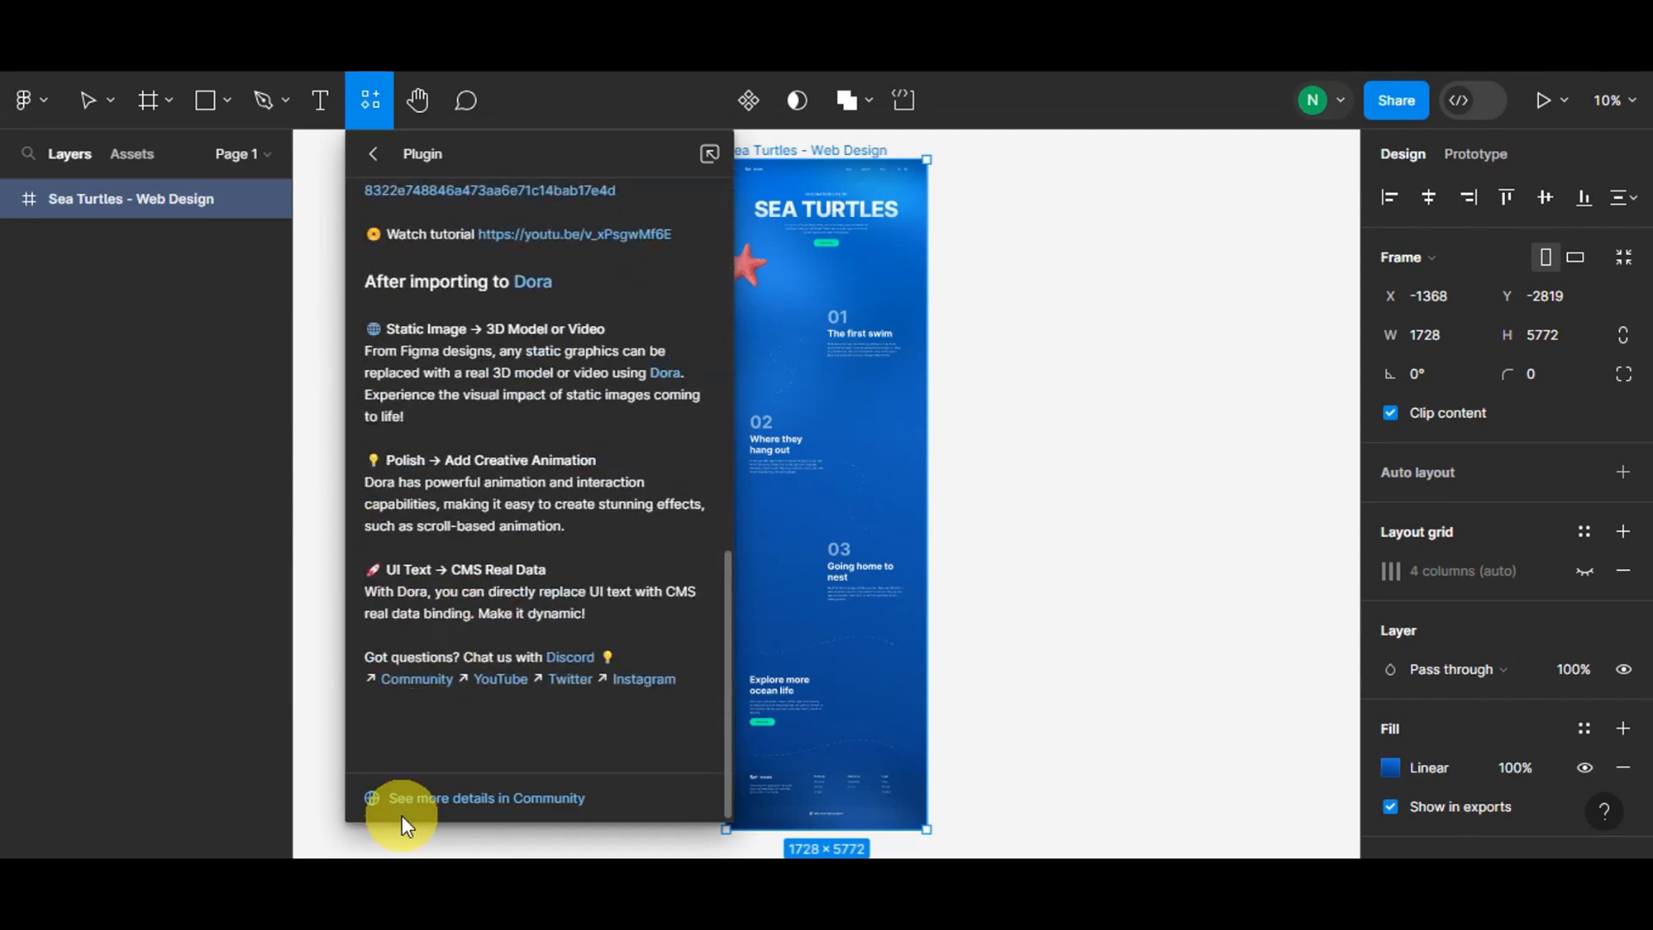
scroll(598, 613, up, 10)
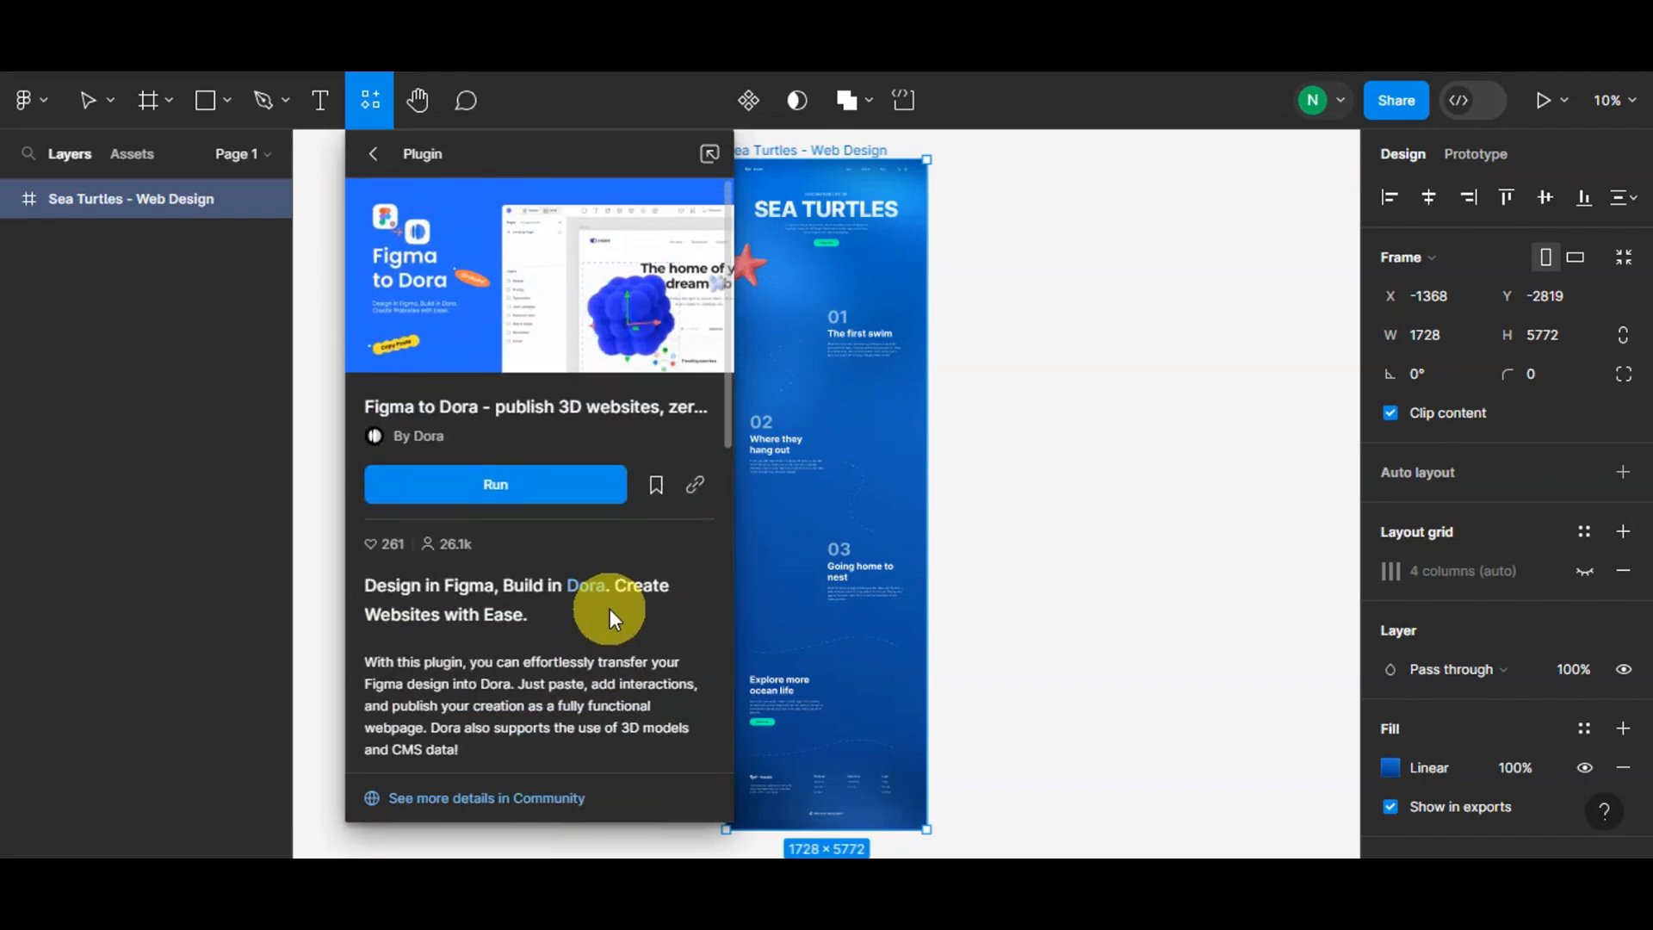
Step: Run Figma to Dora and copy the frame's 174 layers to the clipboard
click(535, 485)
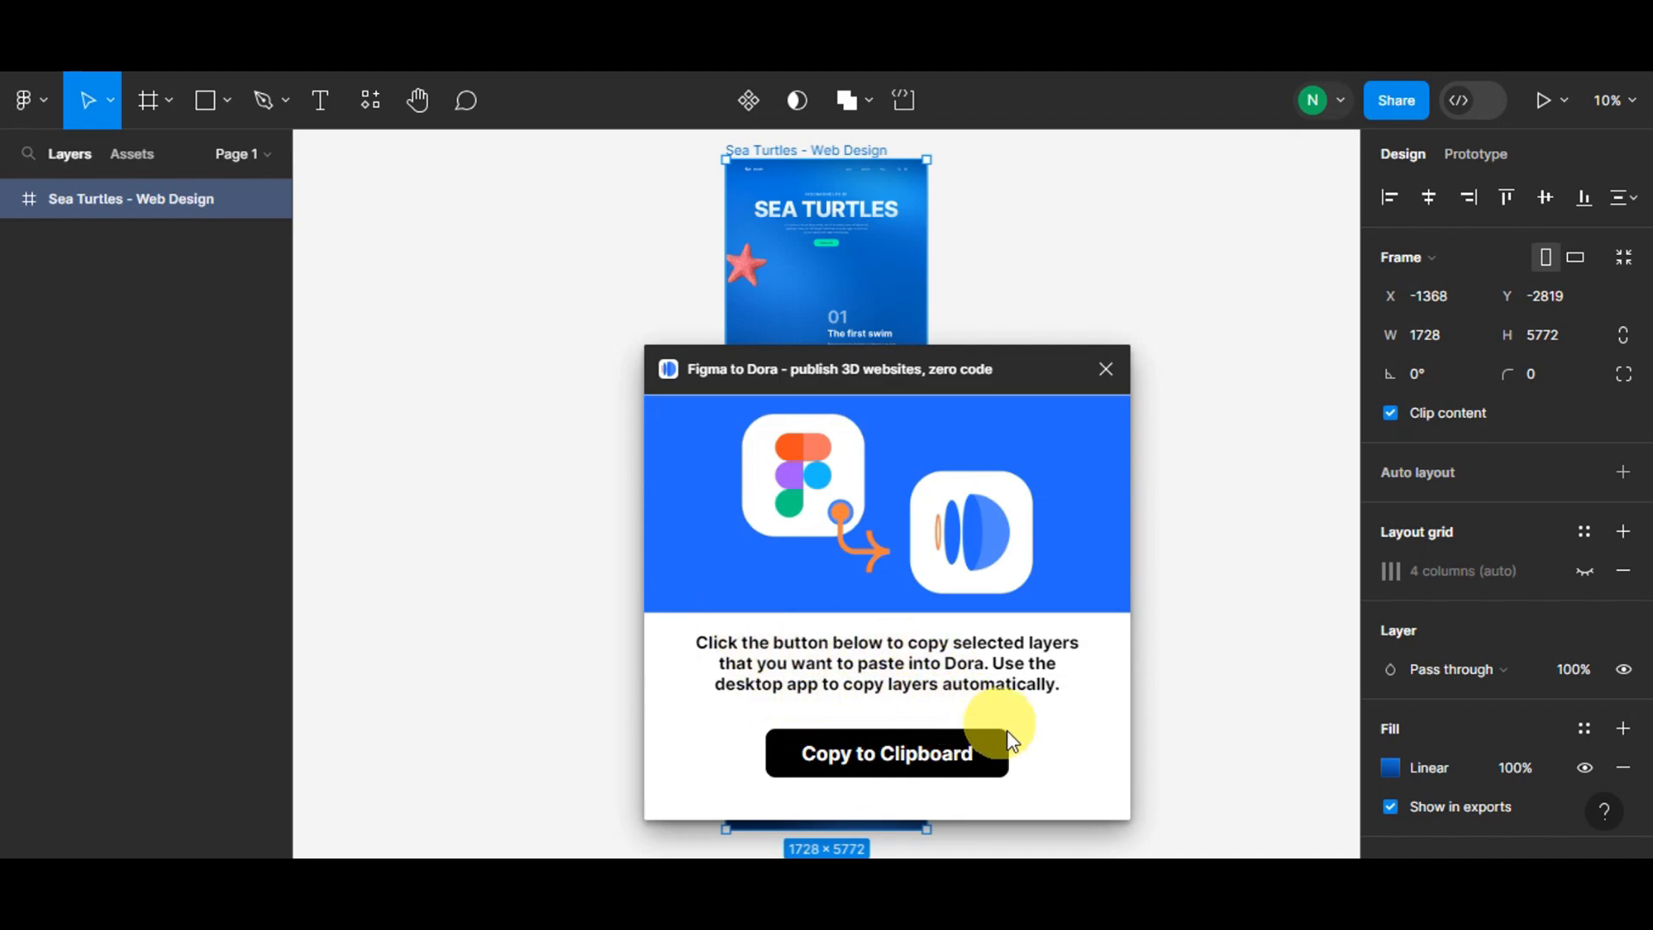
click(887, 773)
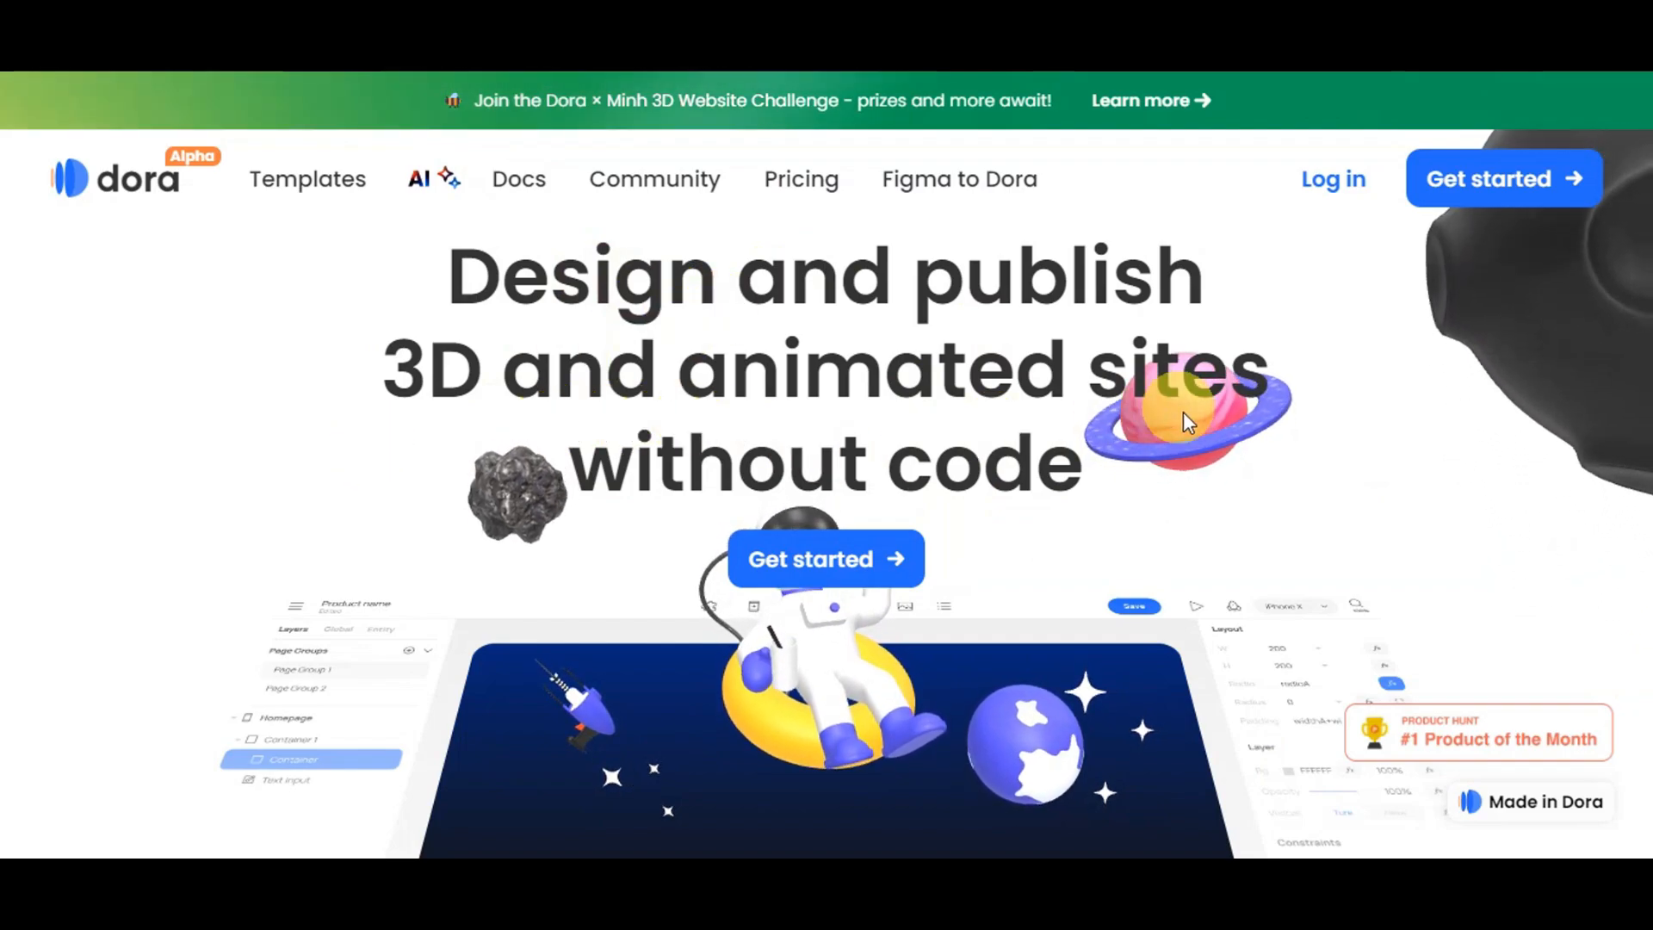
Step: Browse the Dora homepage, then choose Get started to reach the sign-up page
scroll(1188, 415, down, 3)
scroll(866, 539, down, 2)
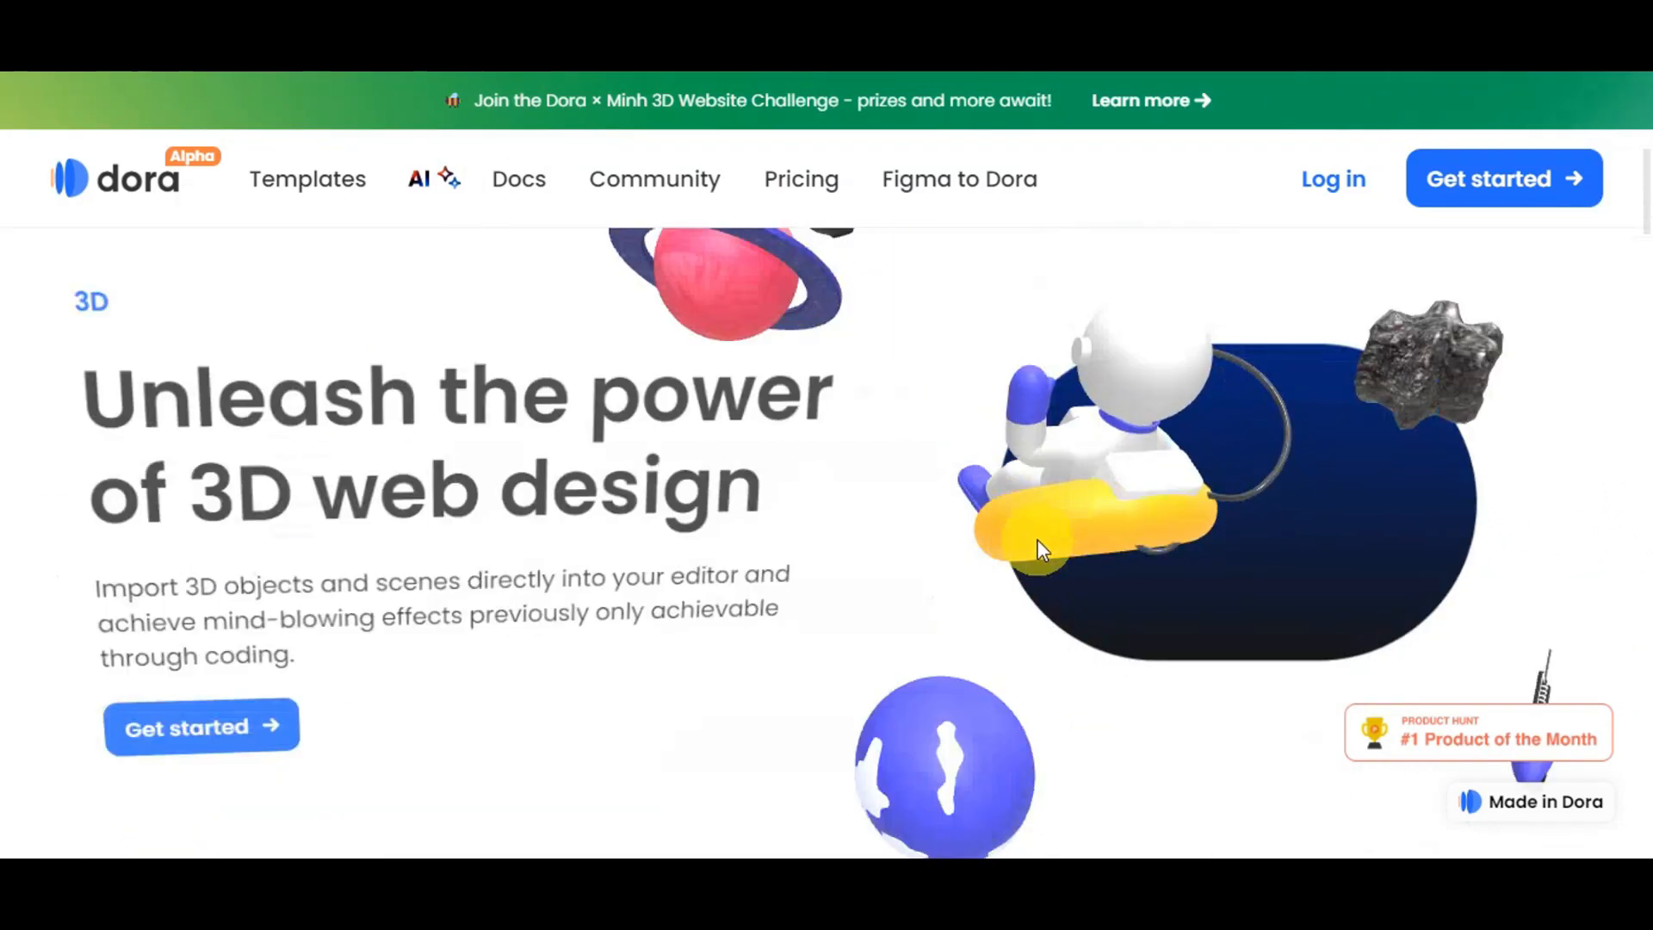
scroll(987, 636, down, 2)
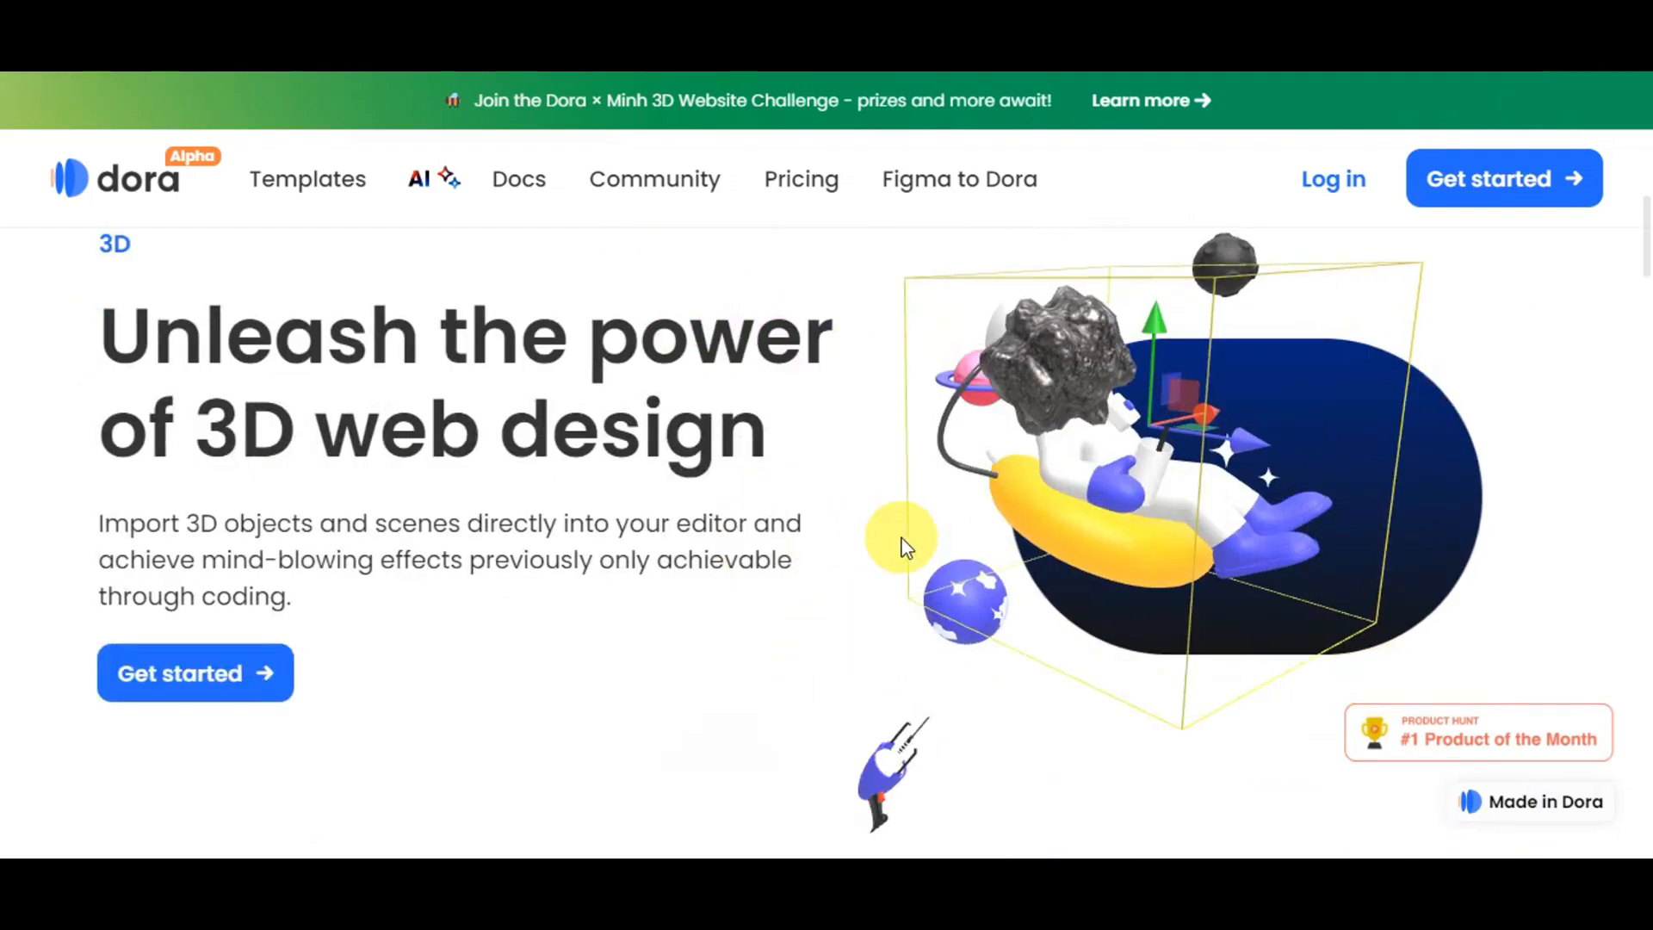
scroll(833, 568, down, 5)
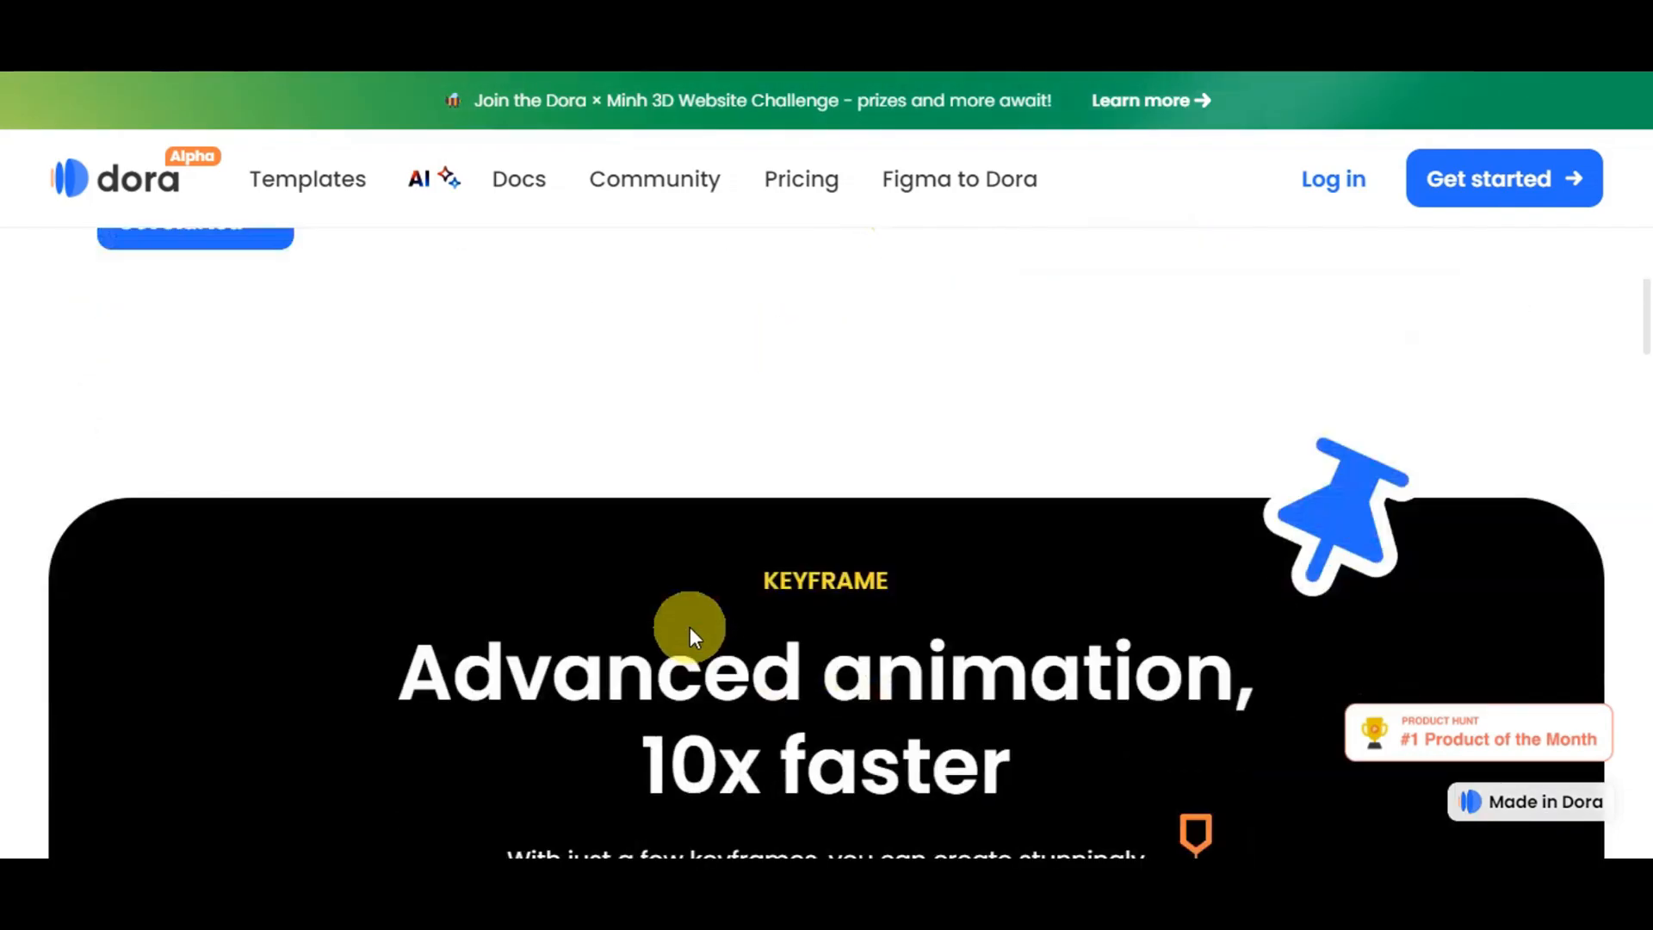
scroll(887, 612, up, 5)
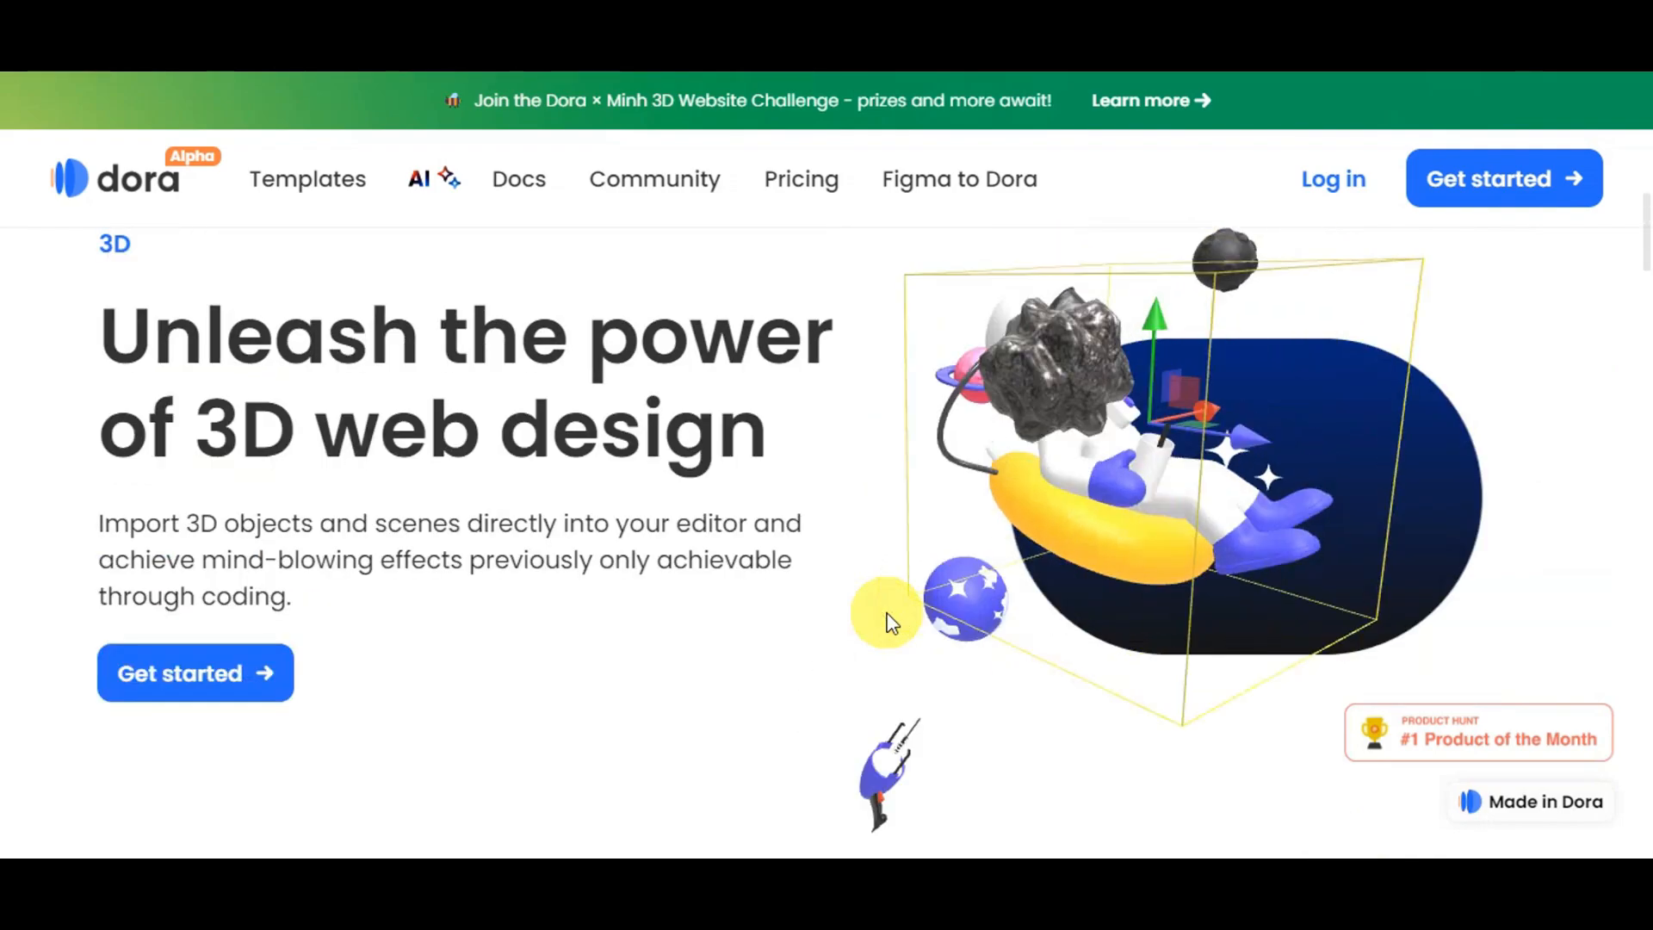
scroll(995, 473, up, 5)
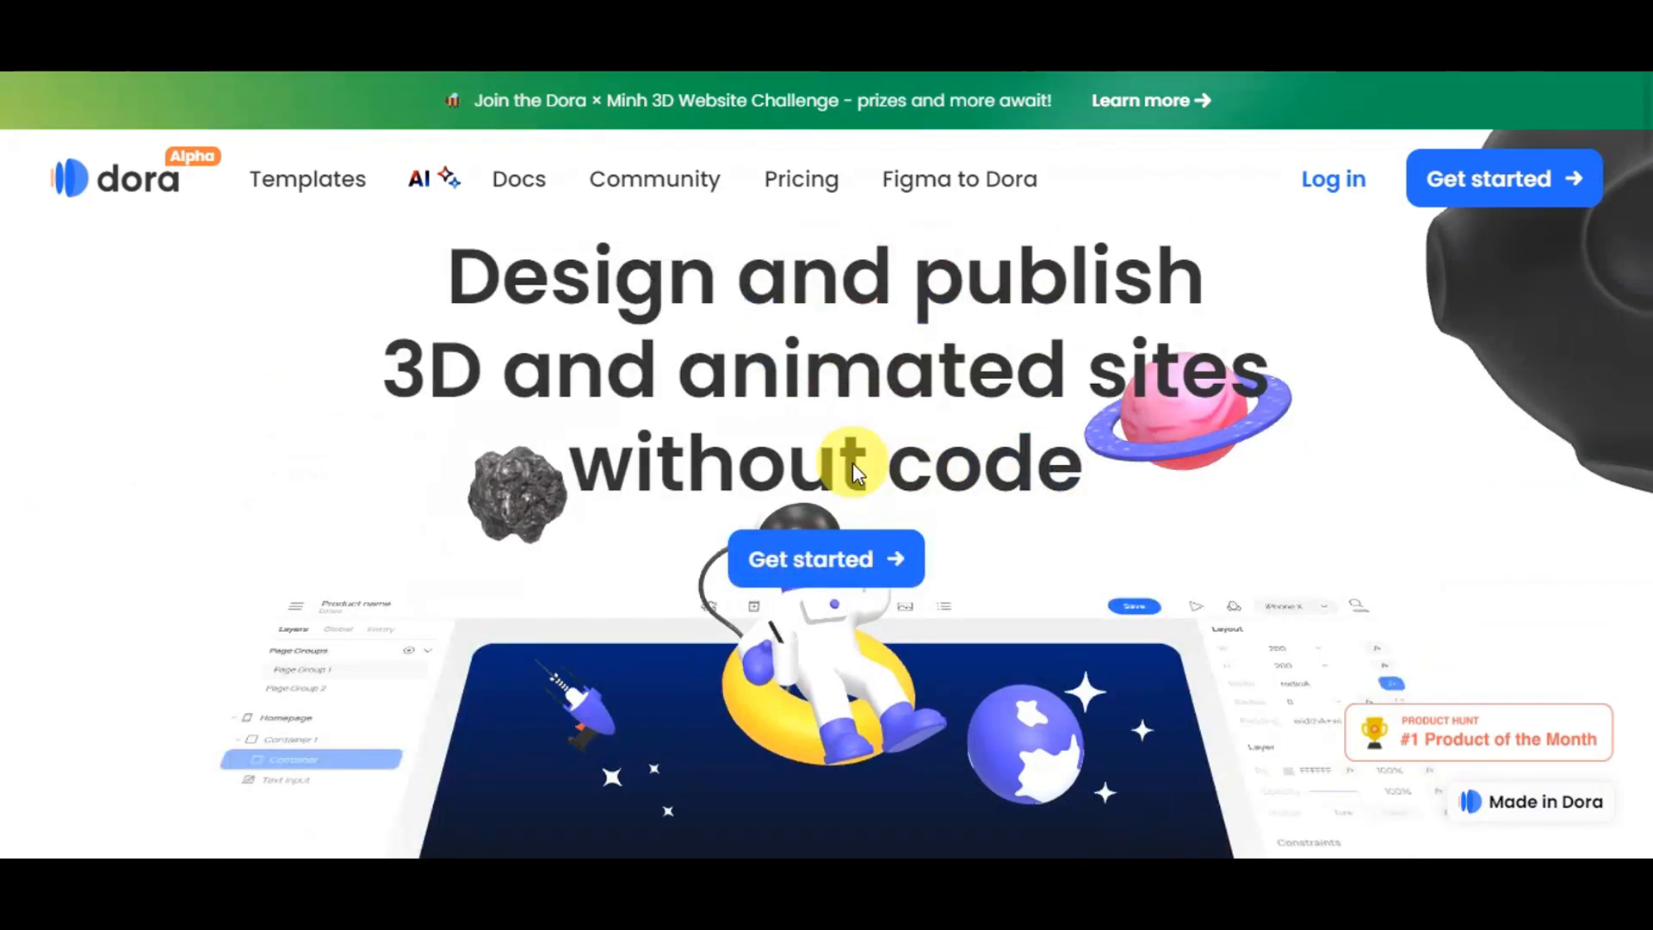
click(823, 568)
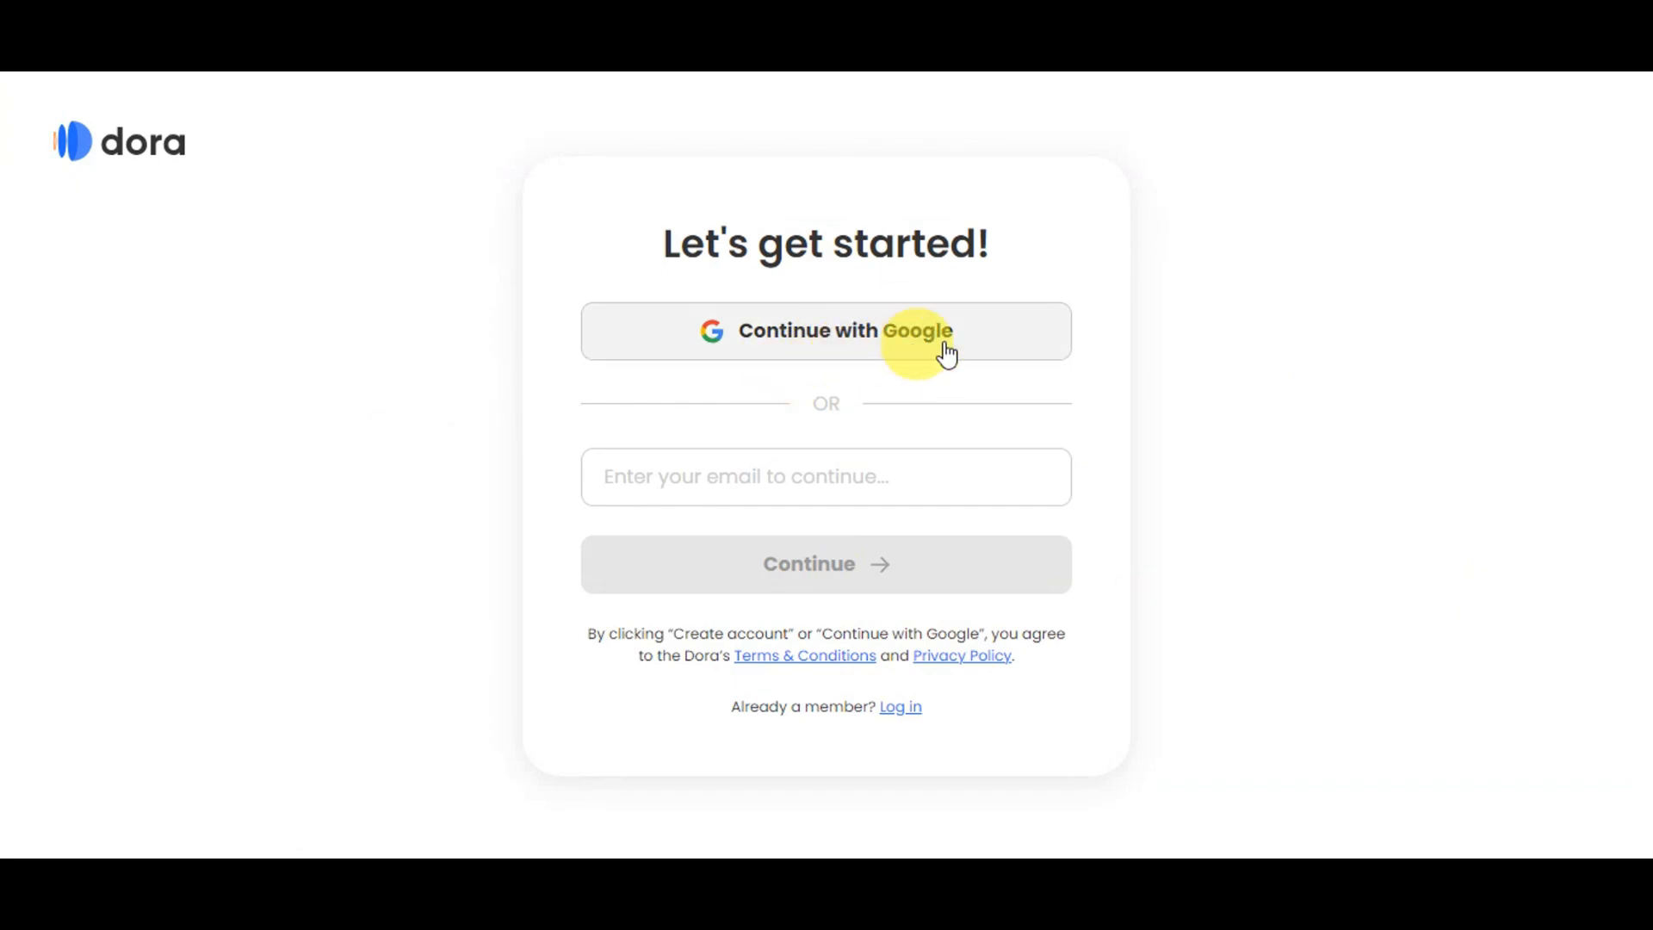
Step: Sign in with an e-mail address, create a new project and open Untitled 1
click(657, 483)
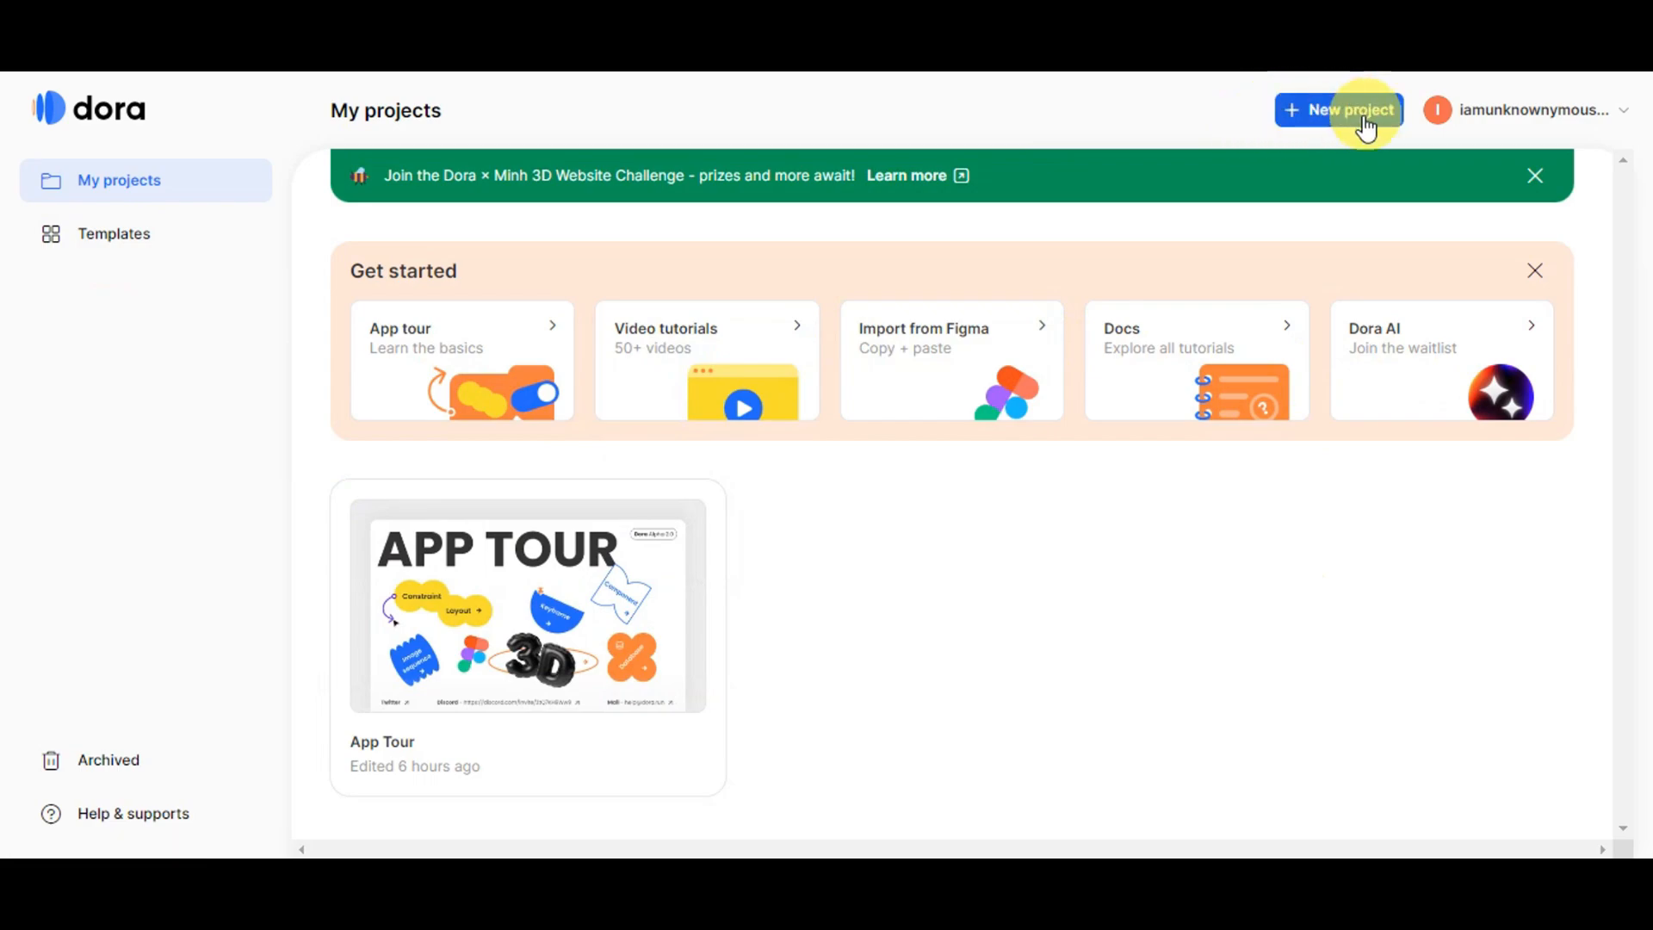
click(1312, 123)
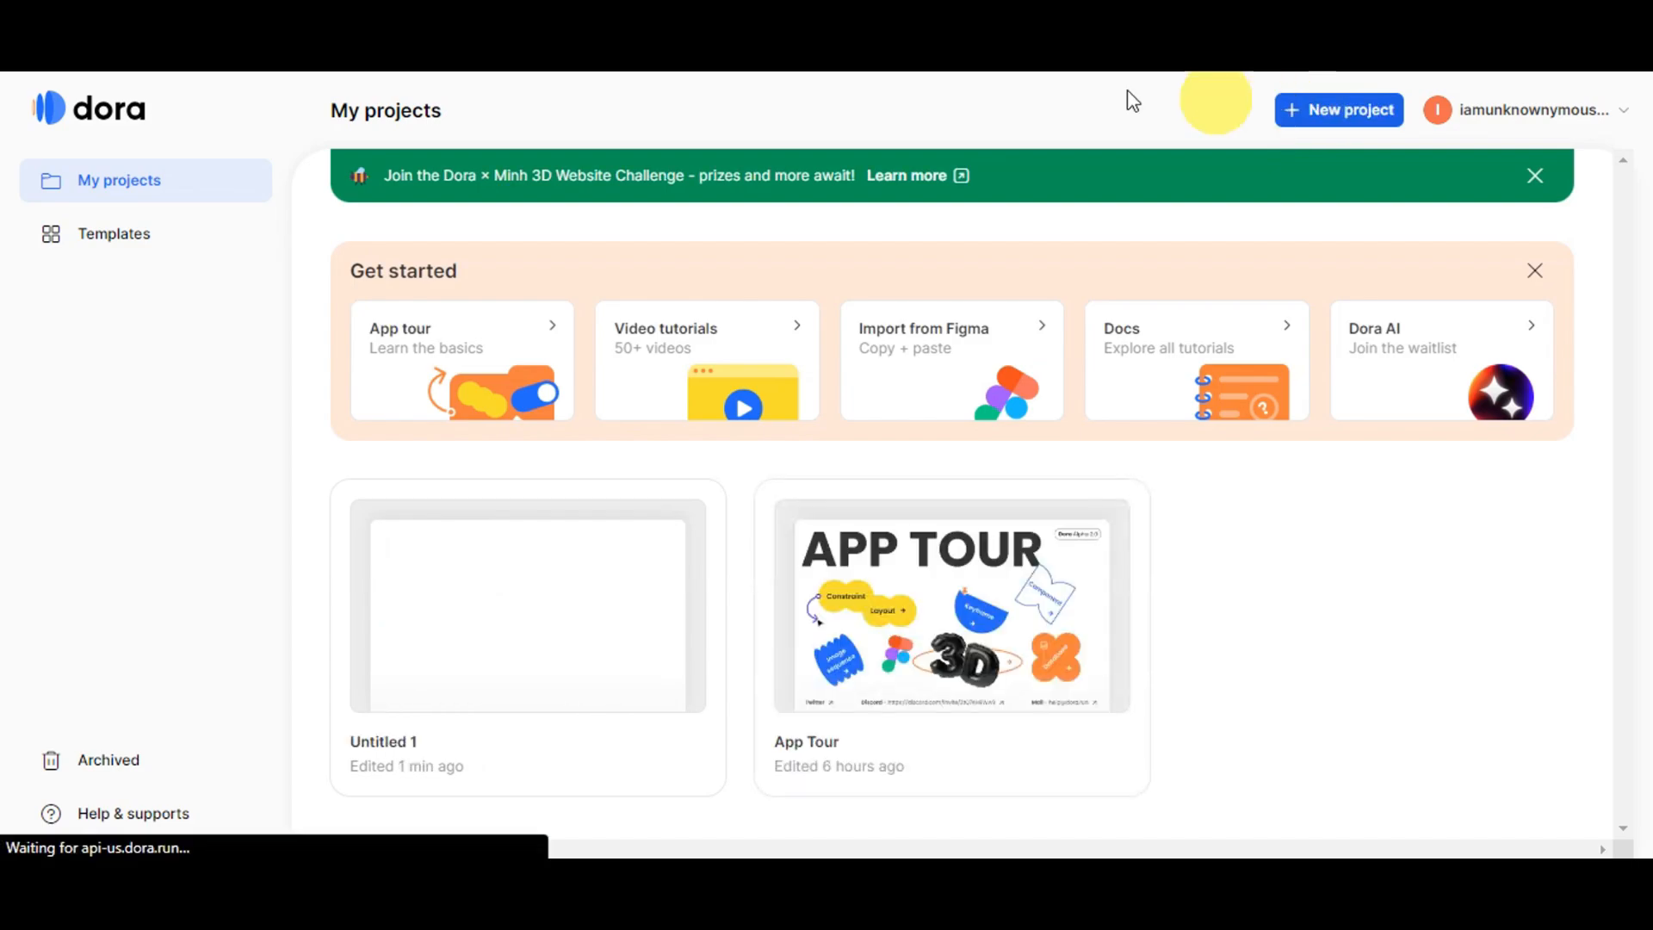
click(435, 637)
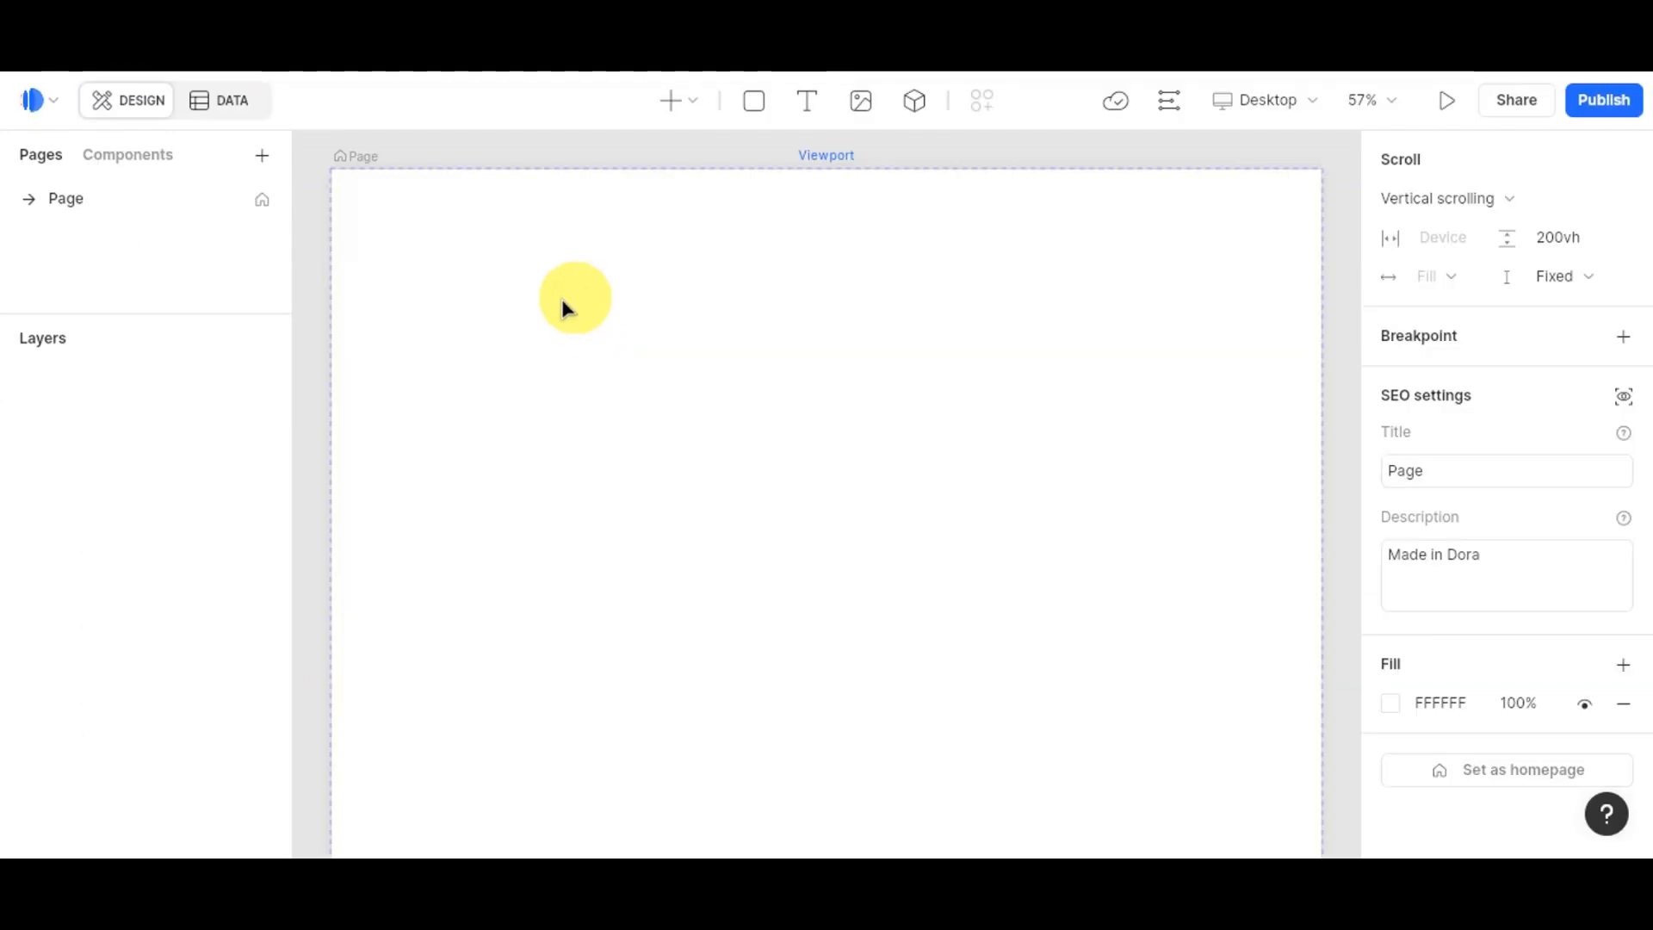
Step: Paste the copied Figma layers onto the empty canvas and allow clipboard access
right_click(516, 334)
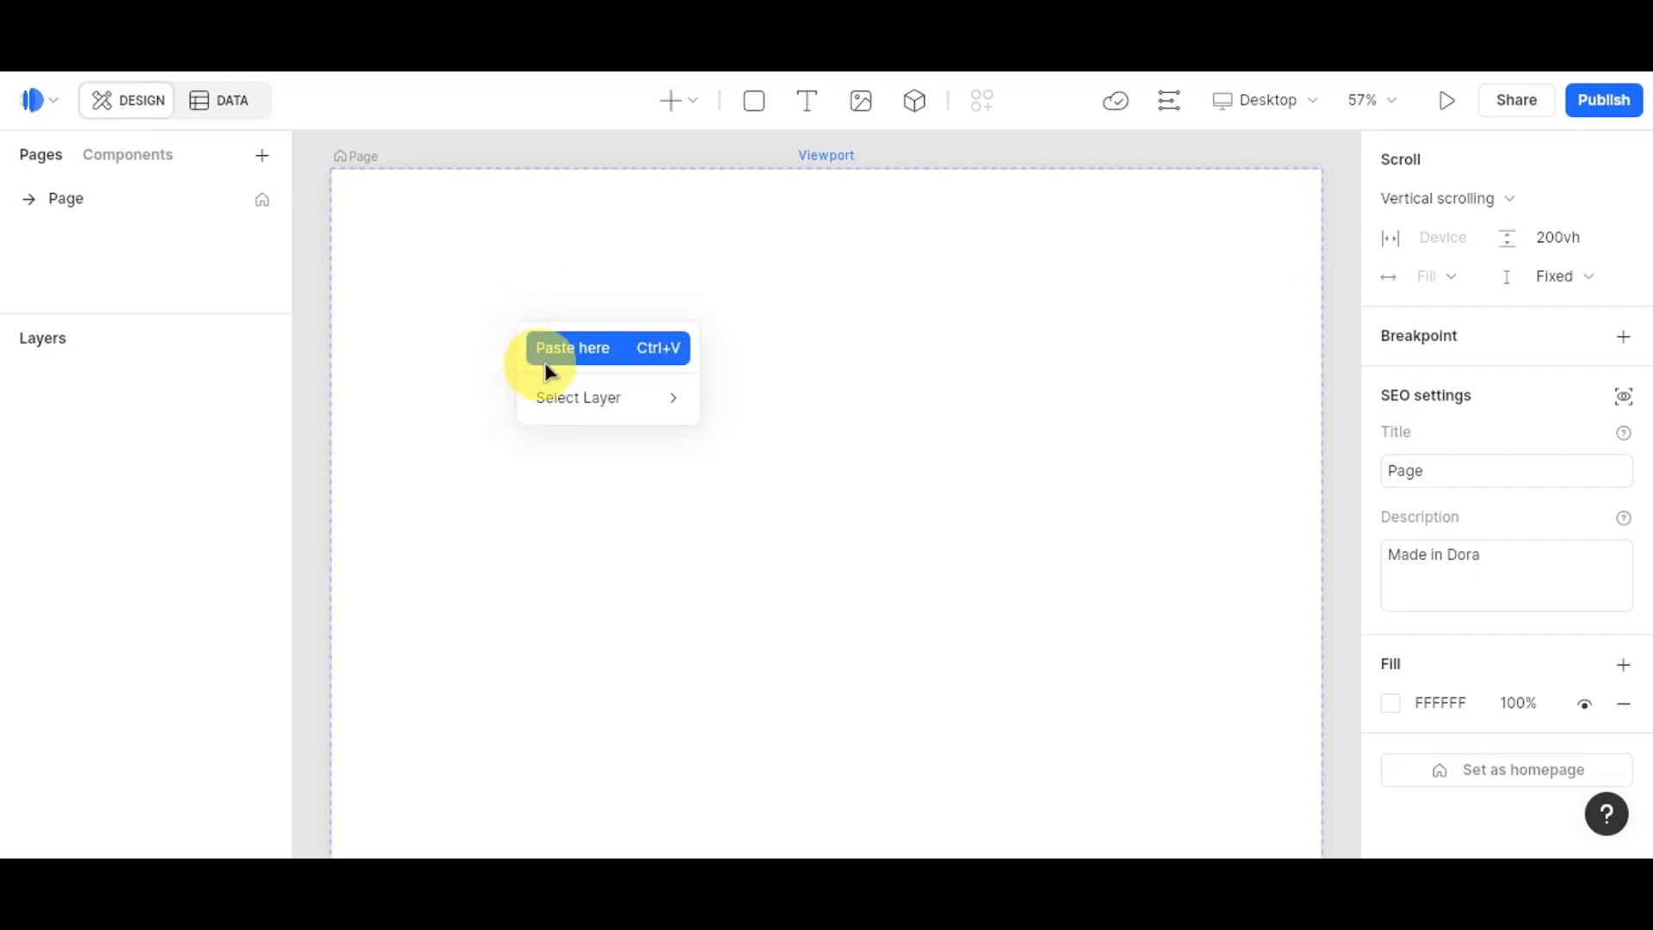
click(582, 350)
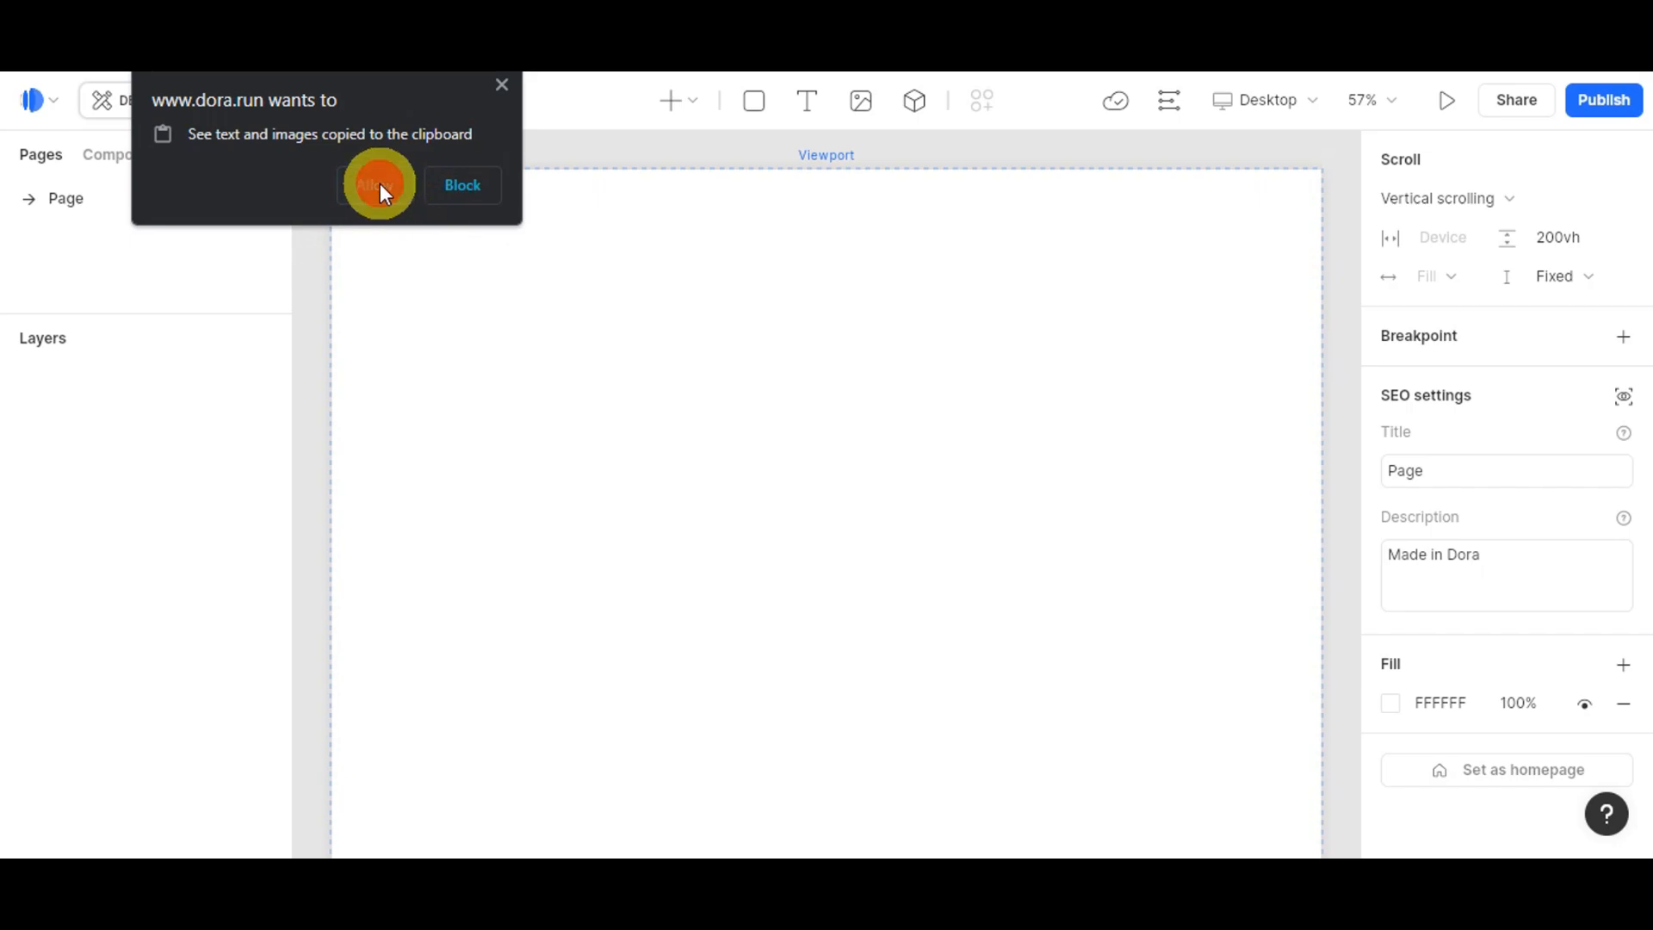
click(380, 186)
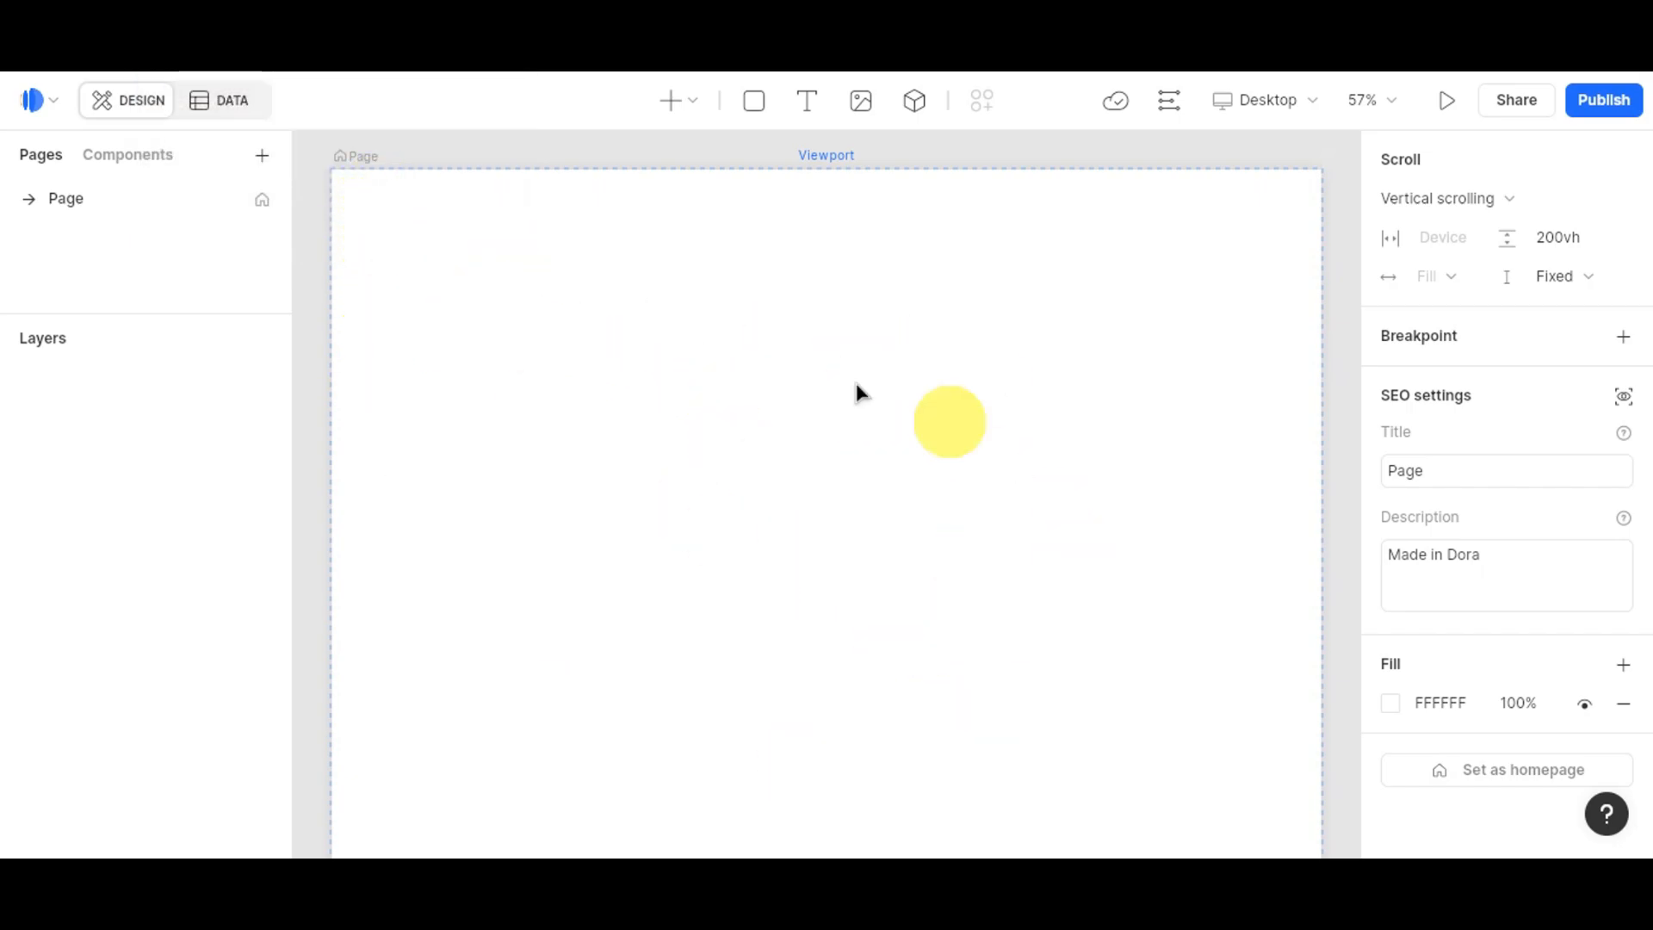
Step: Paste the Sea Turtles - Web Design frame onto the canvas and narrow it
key(ctrl+v)
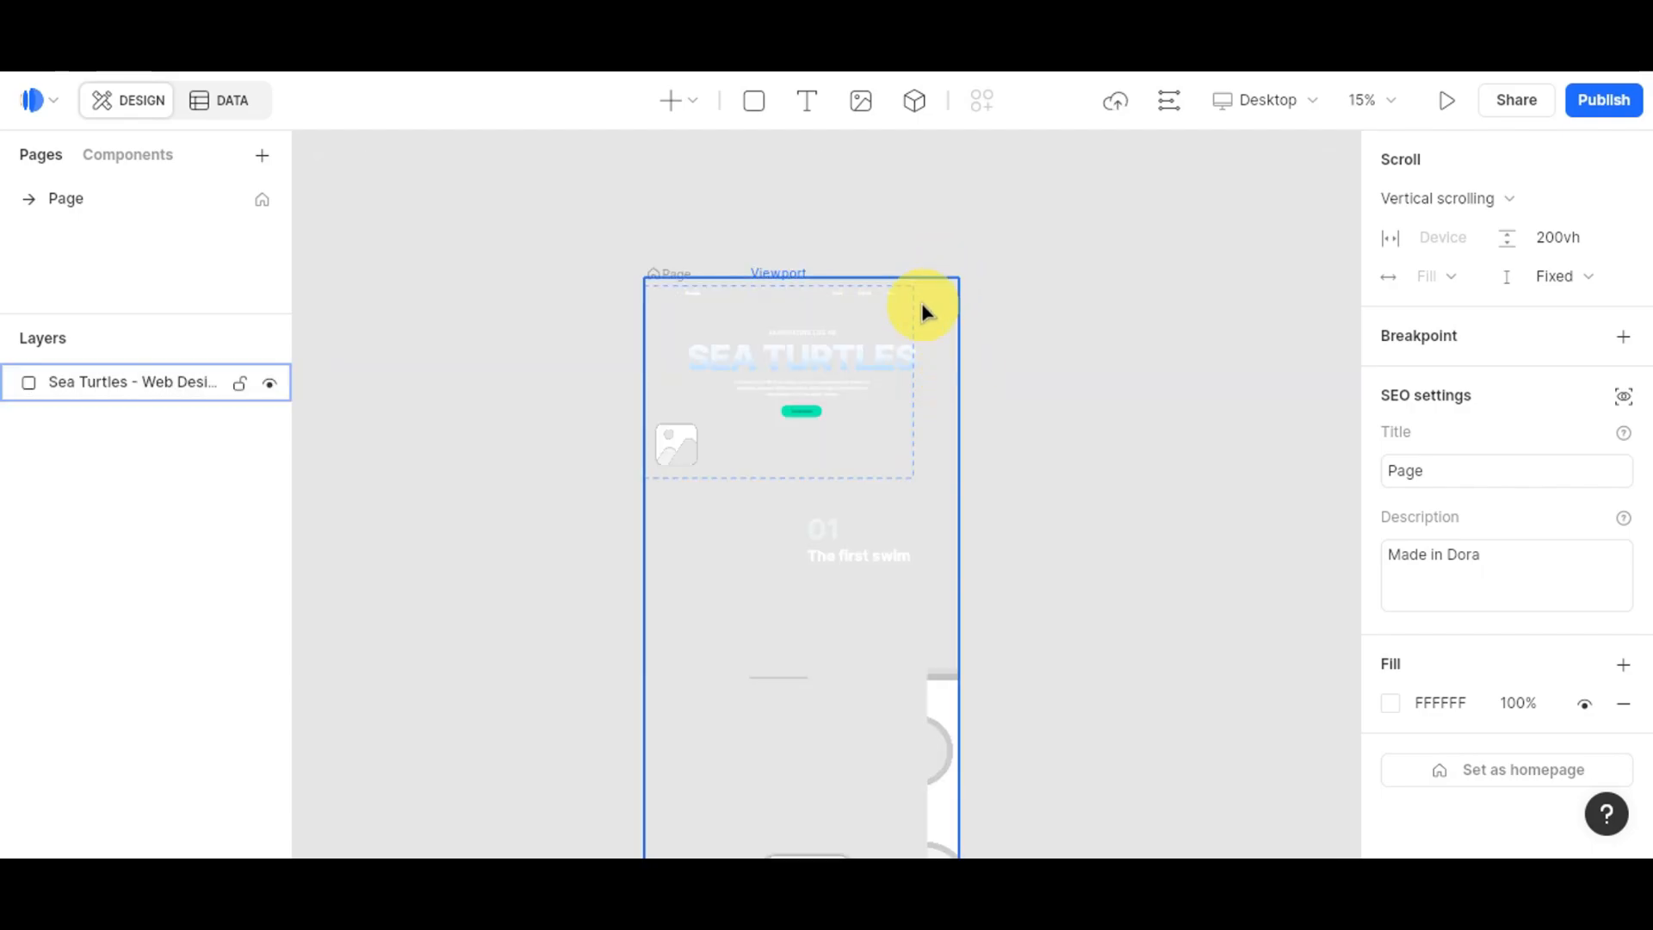
click(928, 303)
drag(959, 278, 914, 288)
click(962, 398)
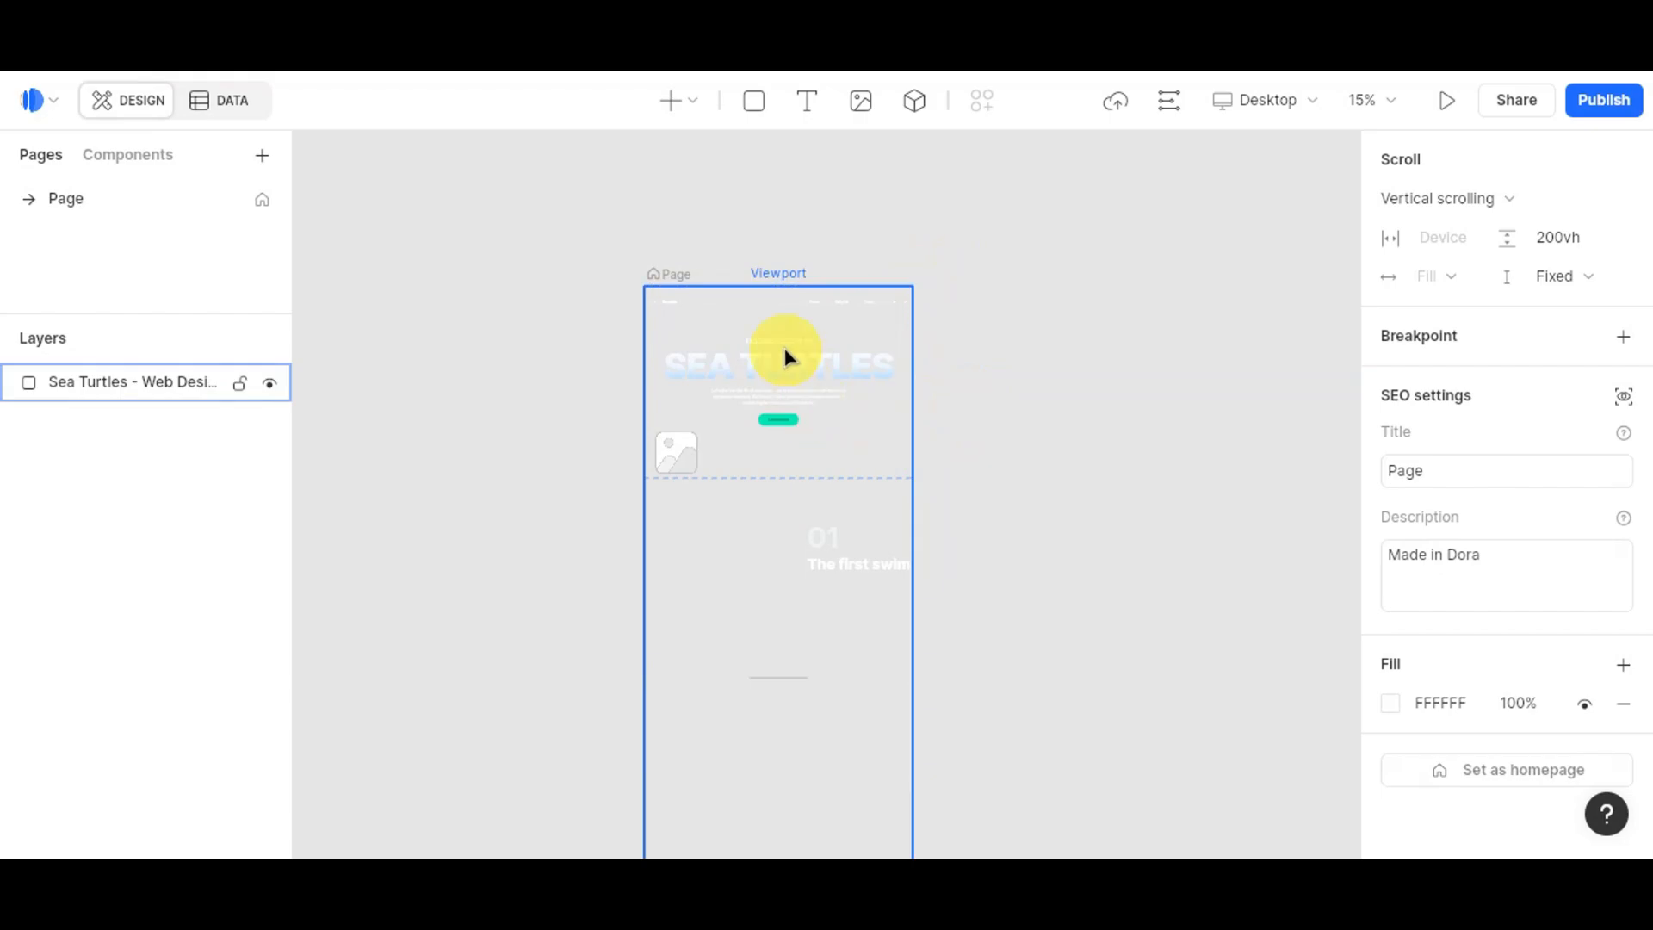
scroll(786, 353, down, 3)
scroll(786, 358, up, 4)
Step: Select the Sea Turtles page frame and expand its layer list
click(874, 457)
scroll(875, 457, up, 3)
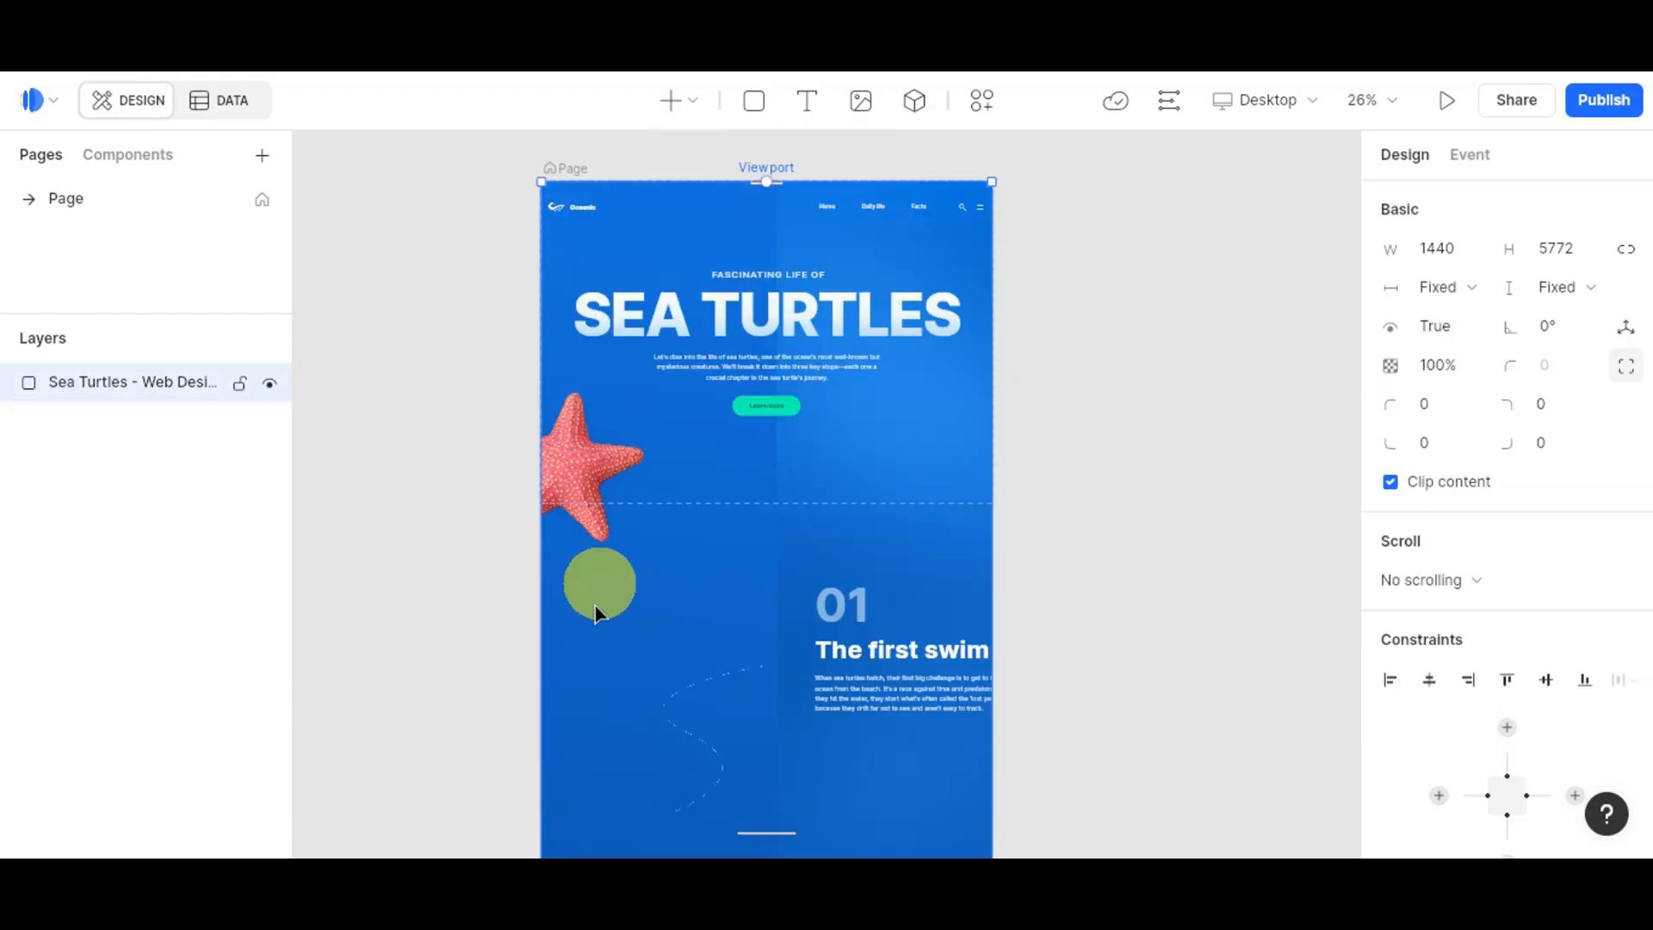
scroll(787, 518, down, 2)
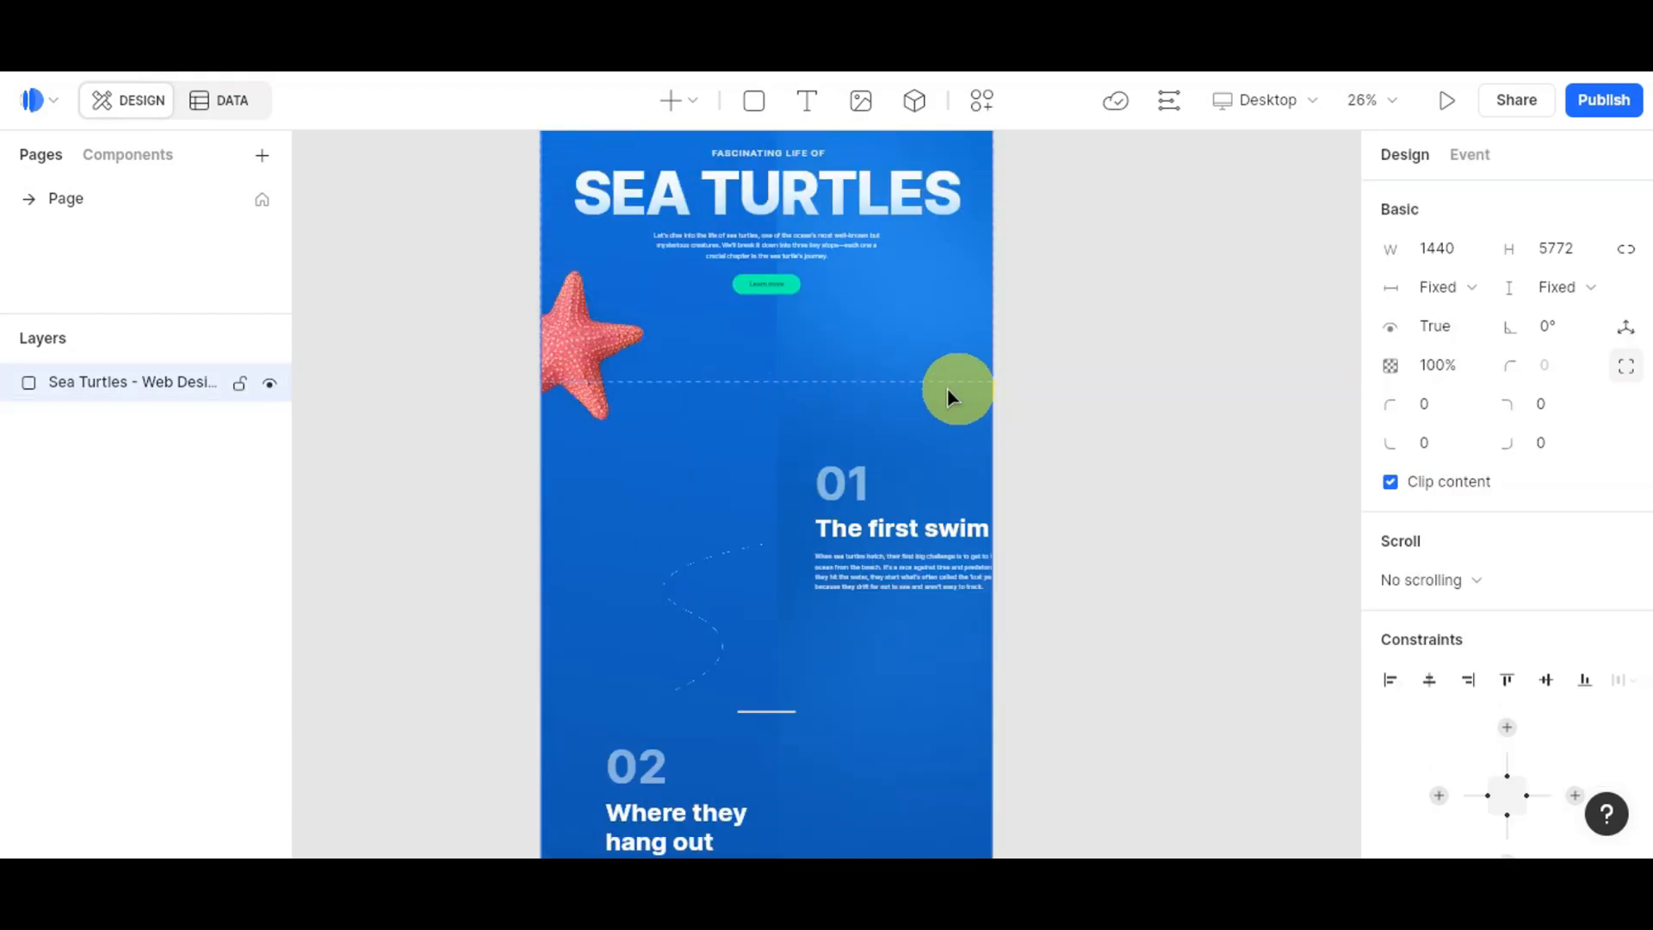
scroll(952, 388, up, 2)
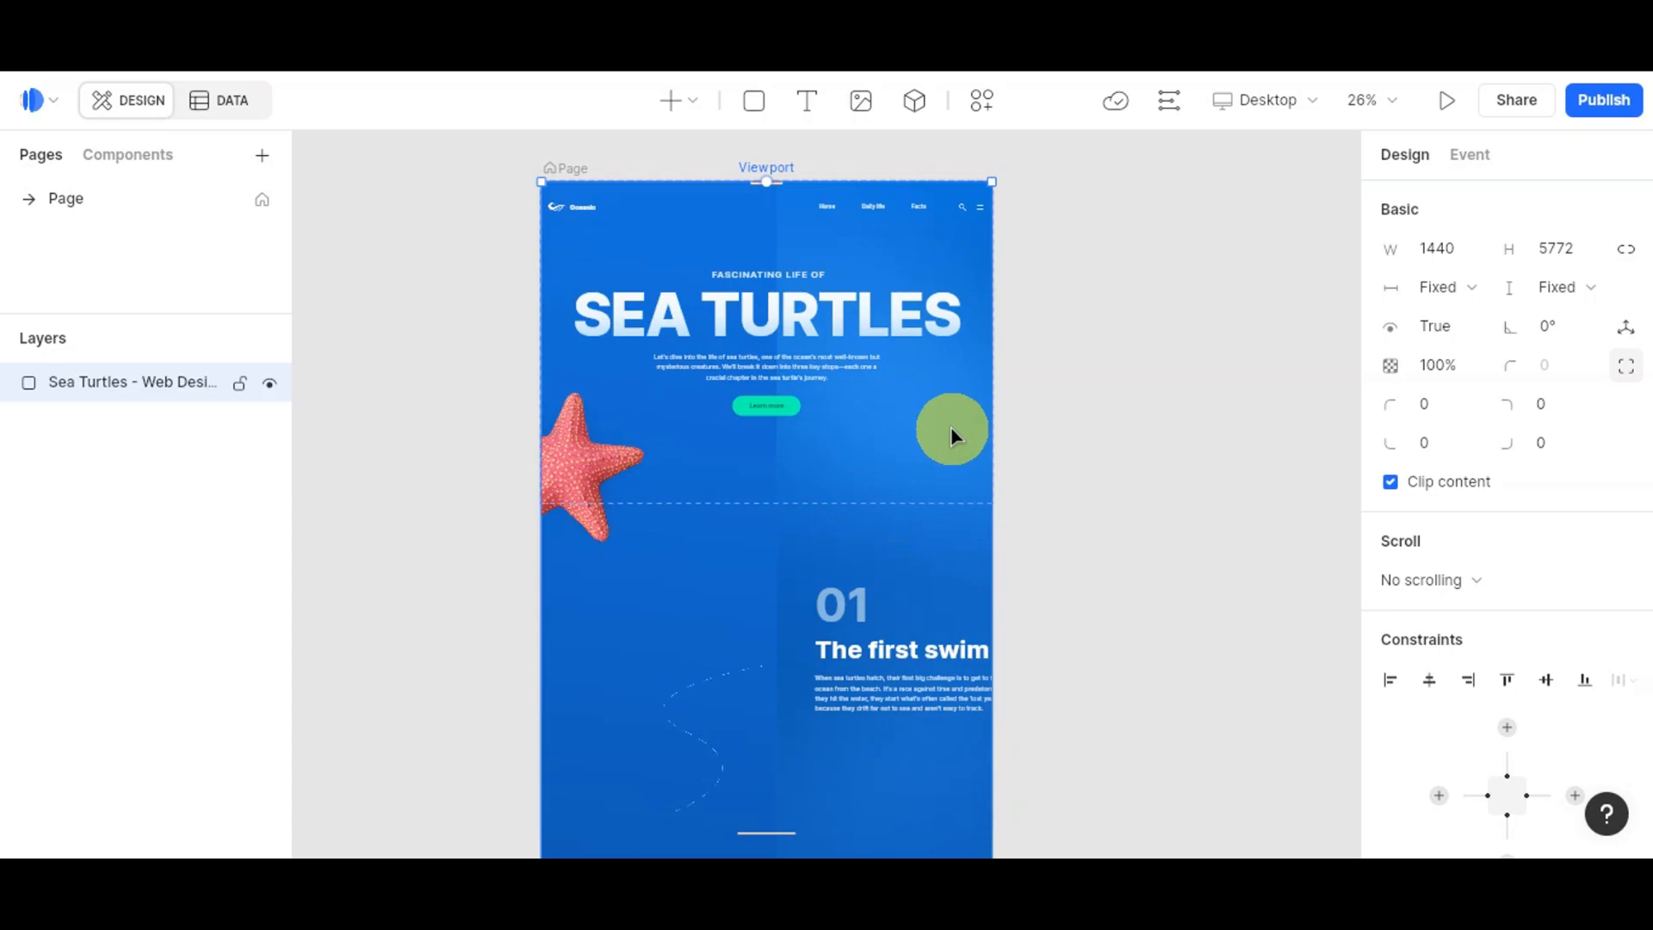
click(674, 210)
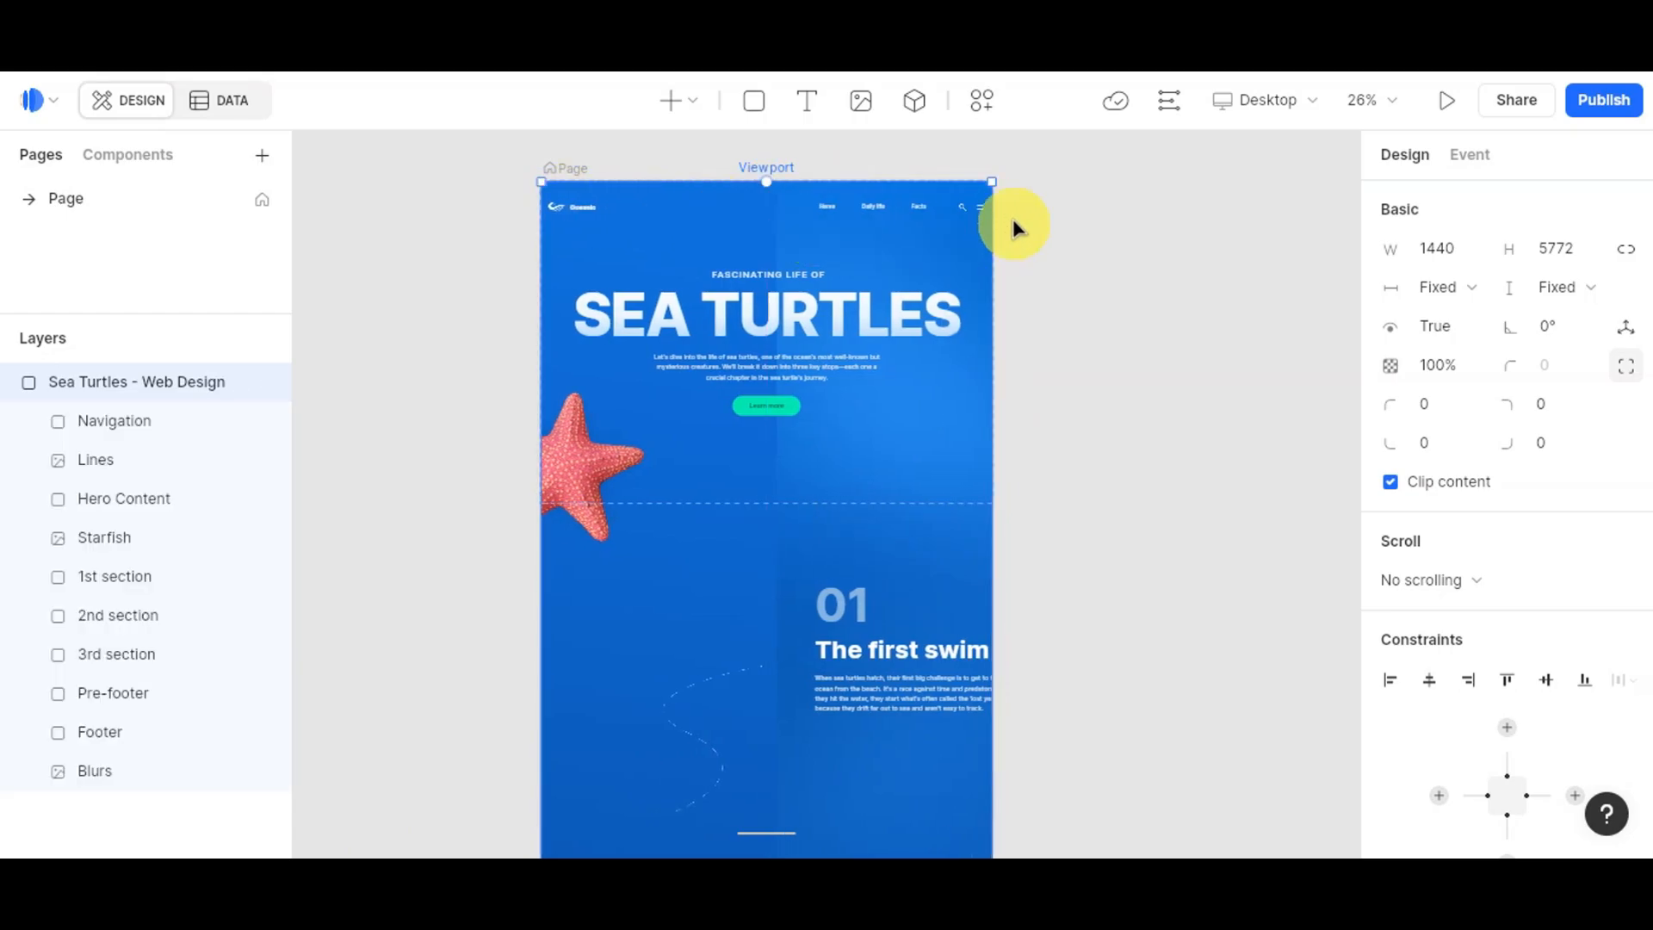
scroll(753, 584, down, 3)
Step: Drag the dashed wavy Lines layer further left, then deselect it
click(749, 387)
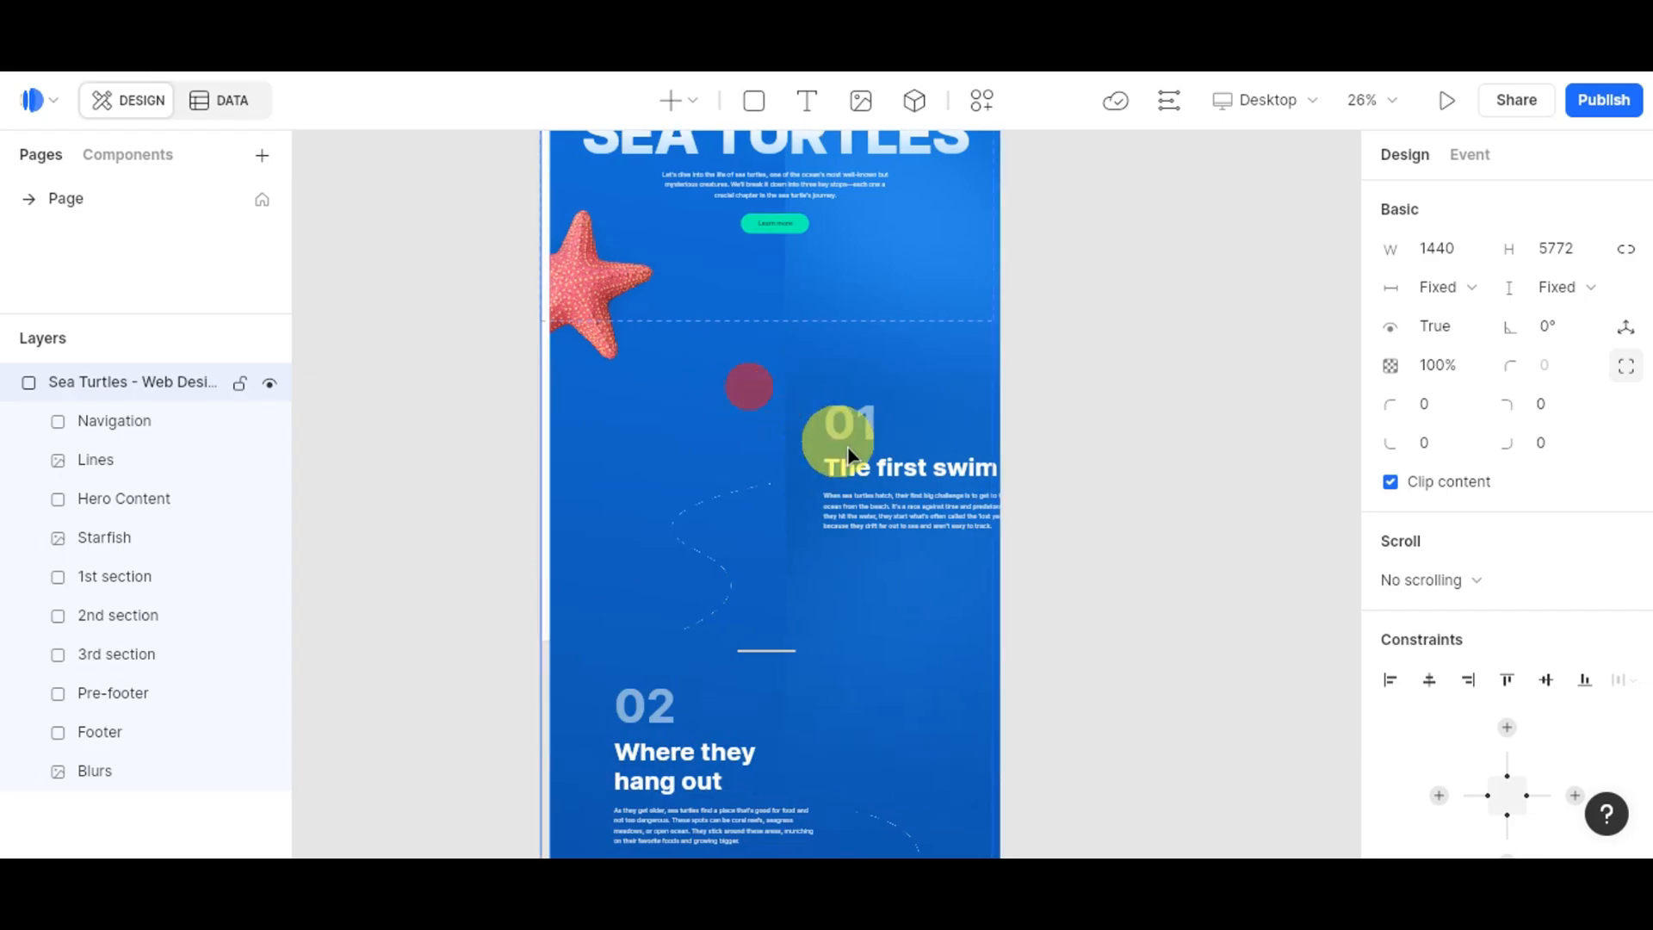
drag(847, 446, 752, 369)
scroll(832, 377, down, 2)
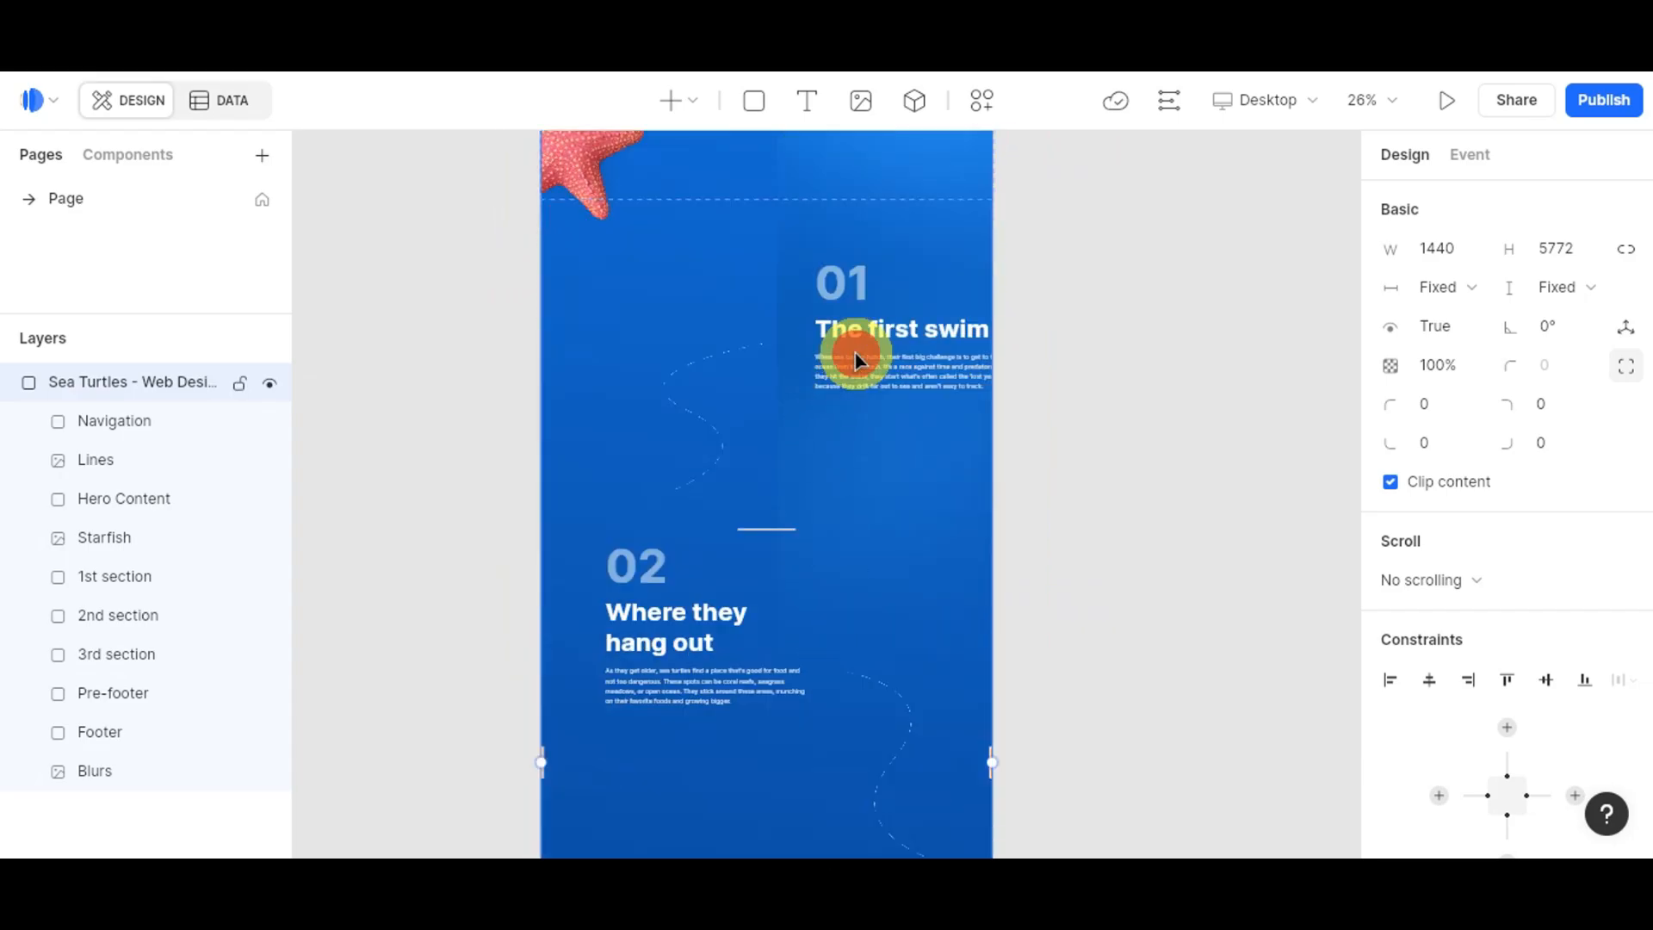
drag(855, 353, 800, 370)
click(1123, 385)
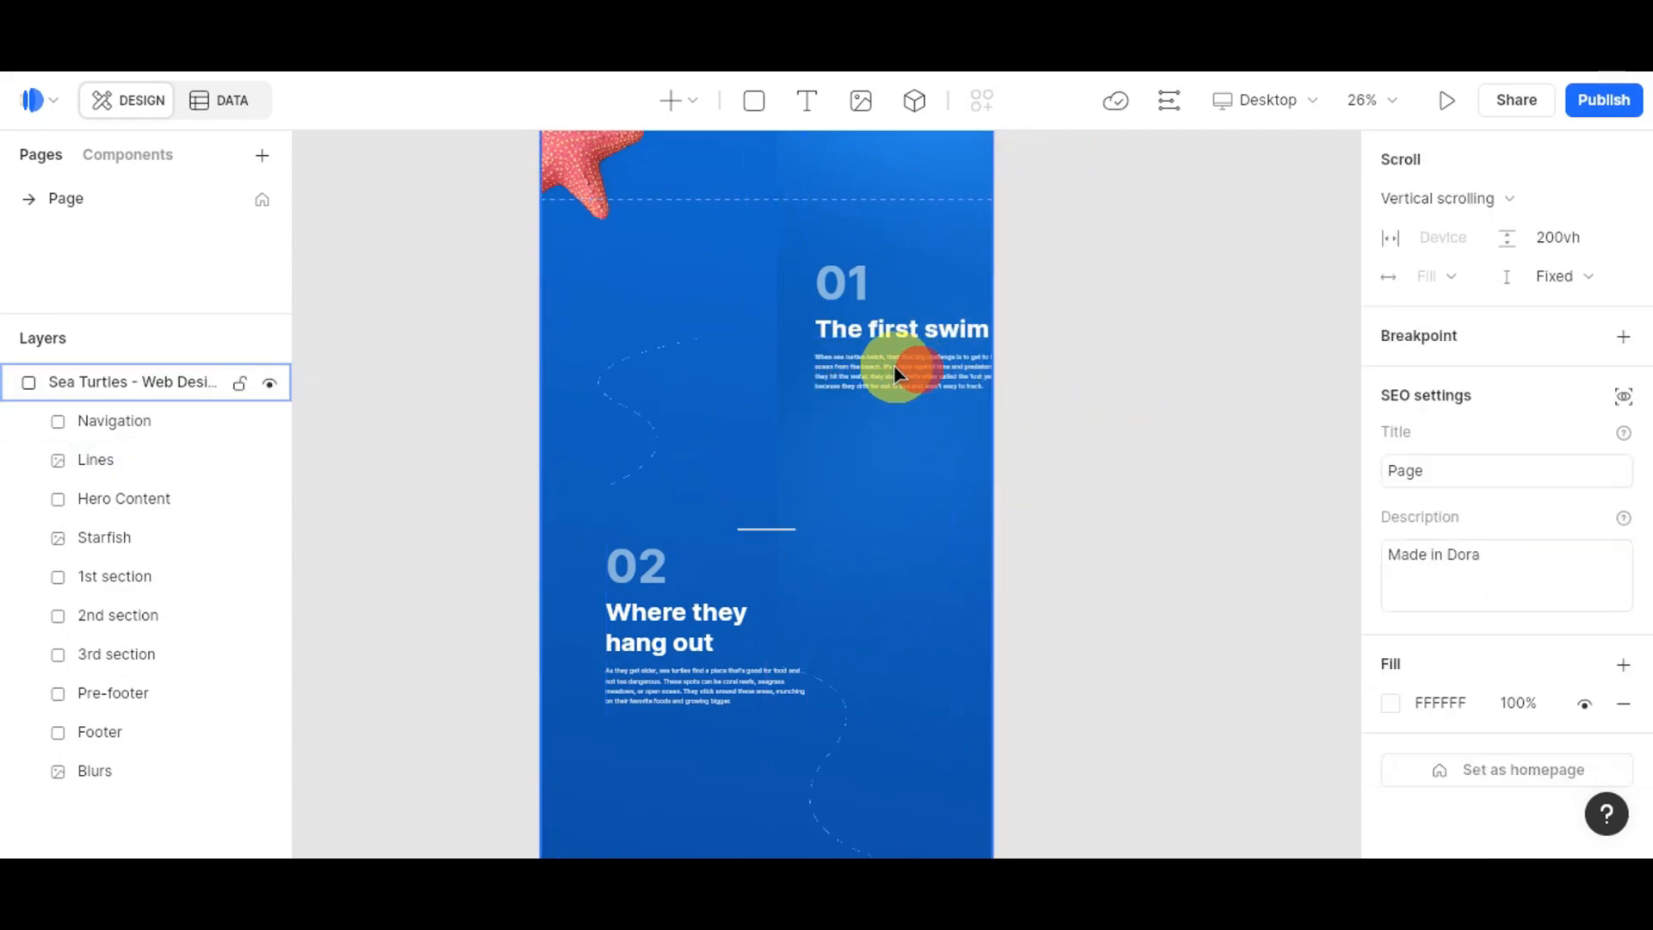
click(895, 371)
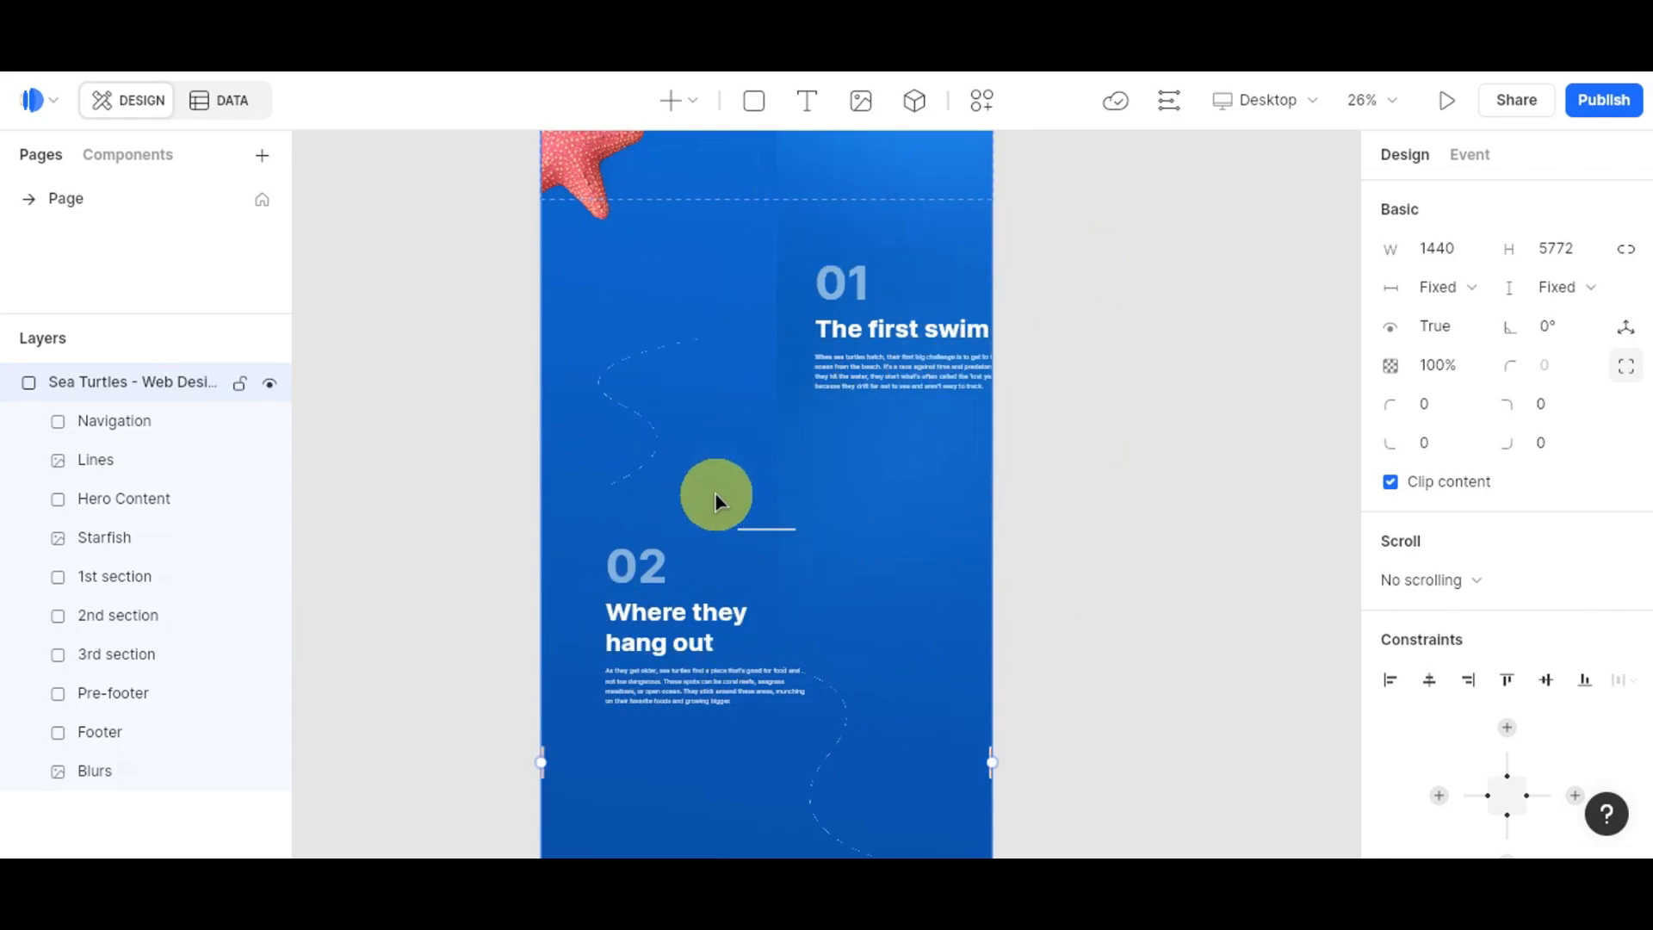
scroll(1066, 415, up, 5)
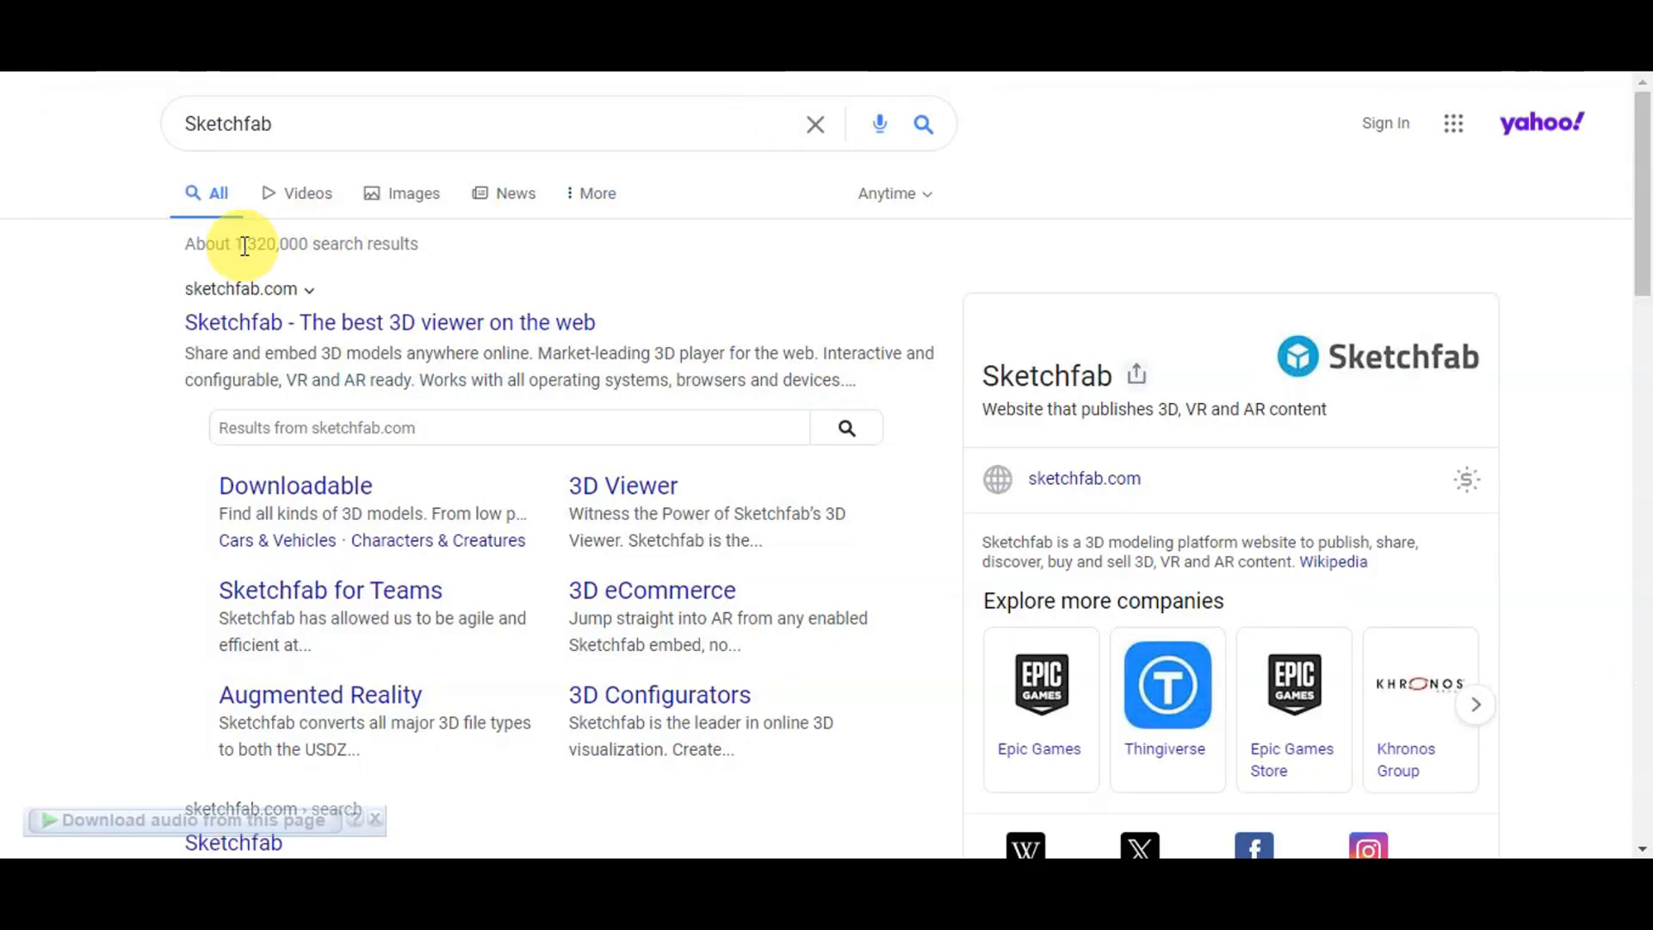
Step: Open Sketchfab from the search results and rotate the Clownfish model to inspect it
click(251, 320)
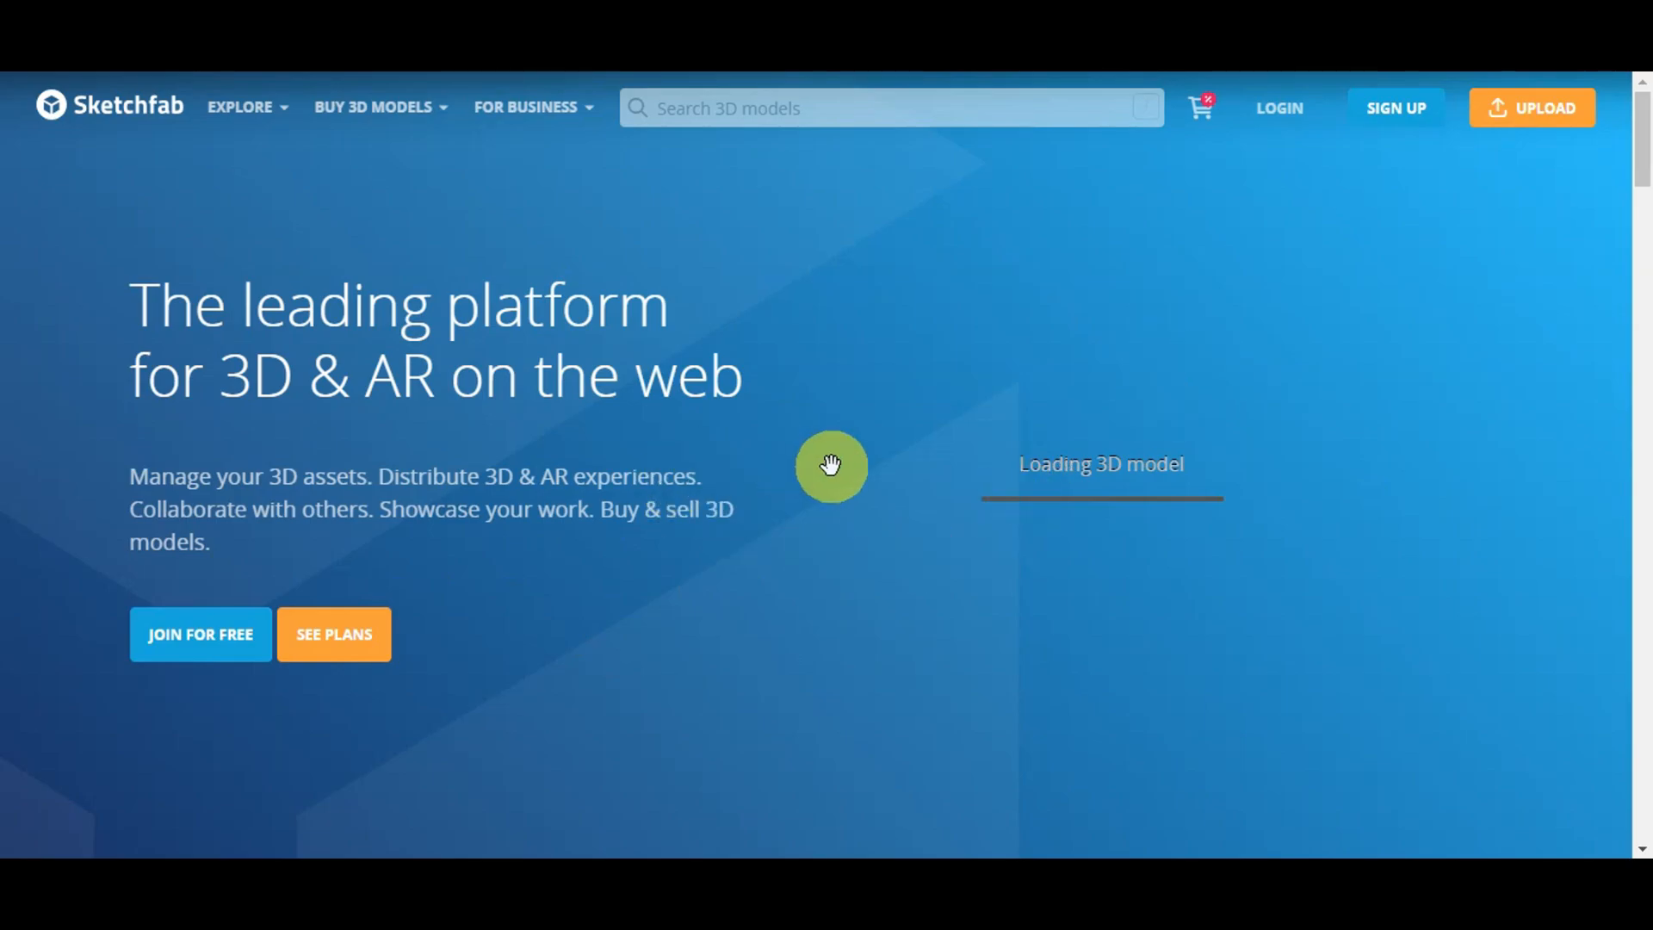
scroll(831, 464, down, 6)
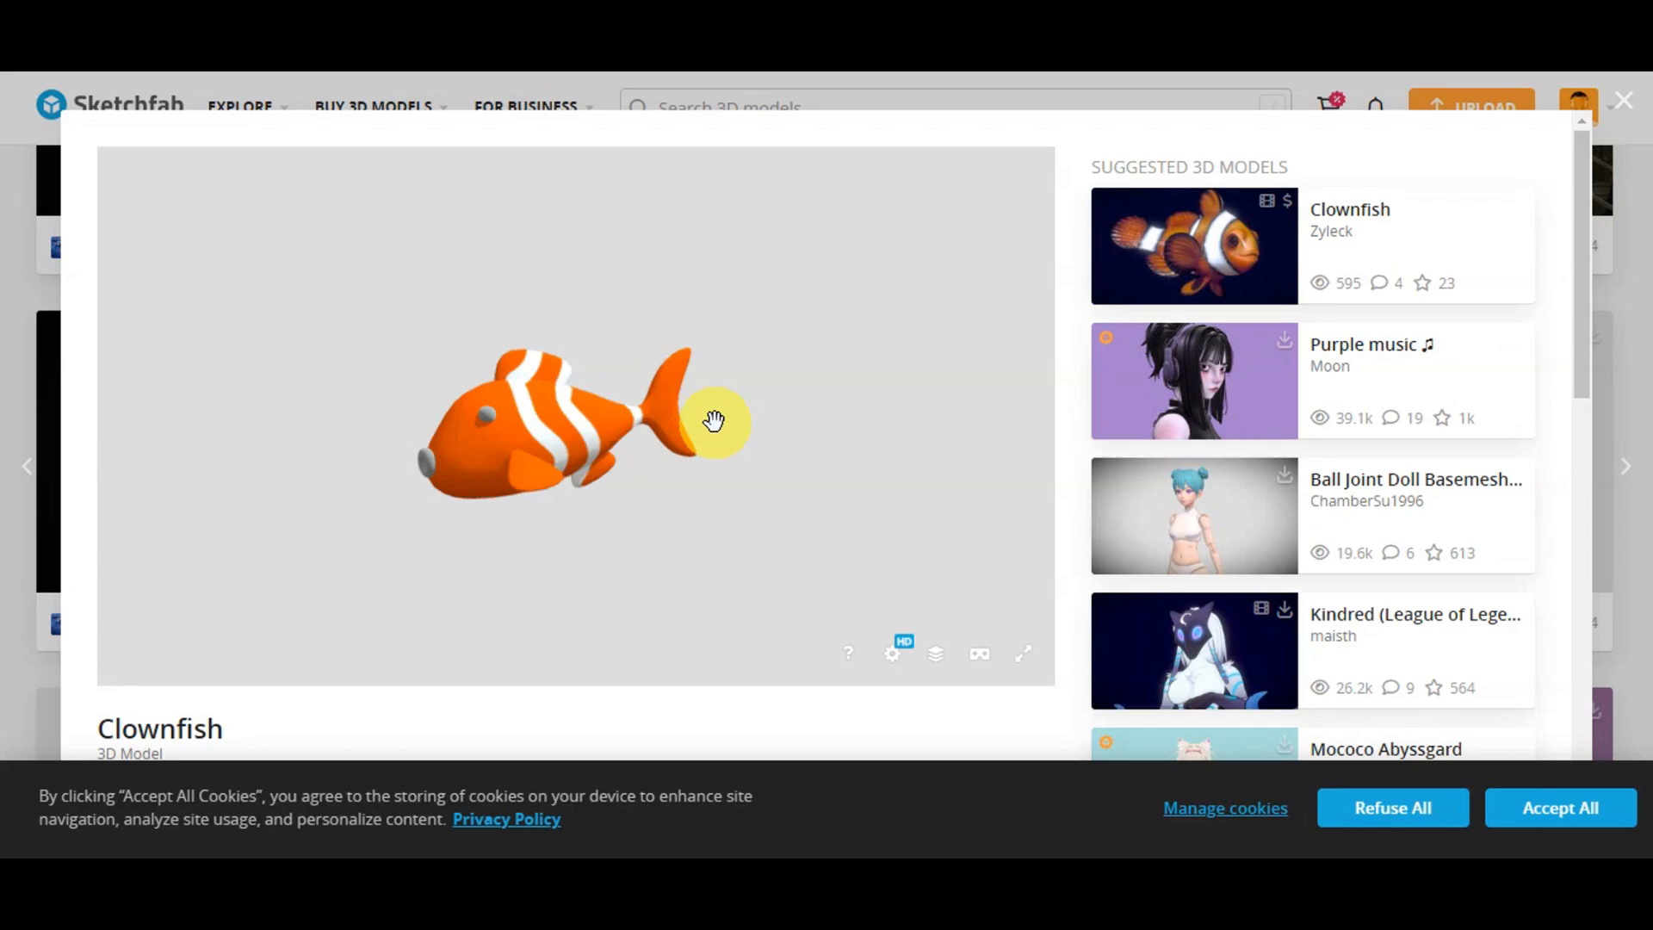
scroll(1043, 570, down, 1)
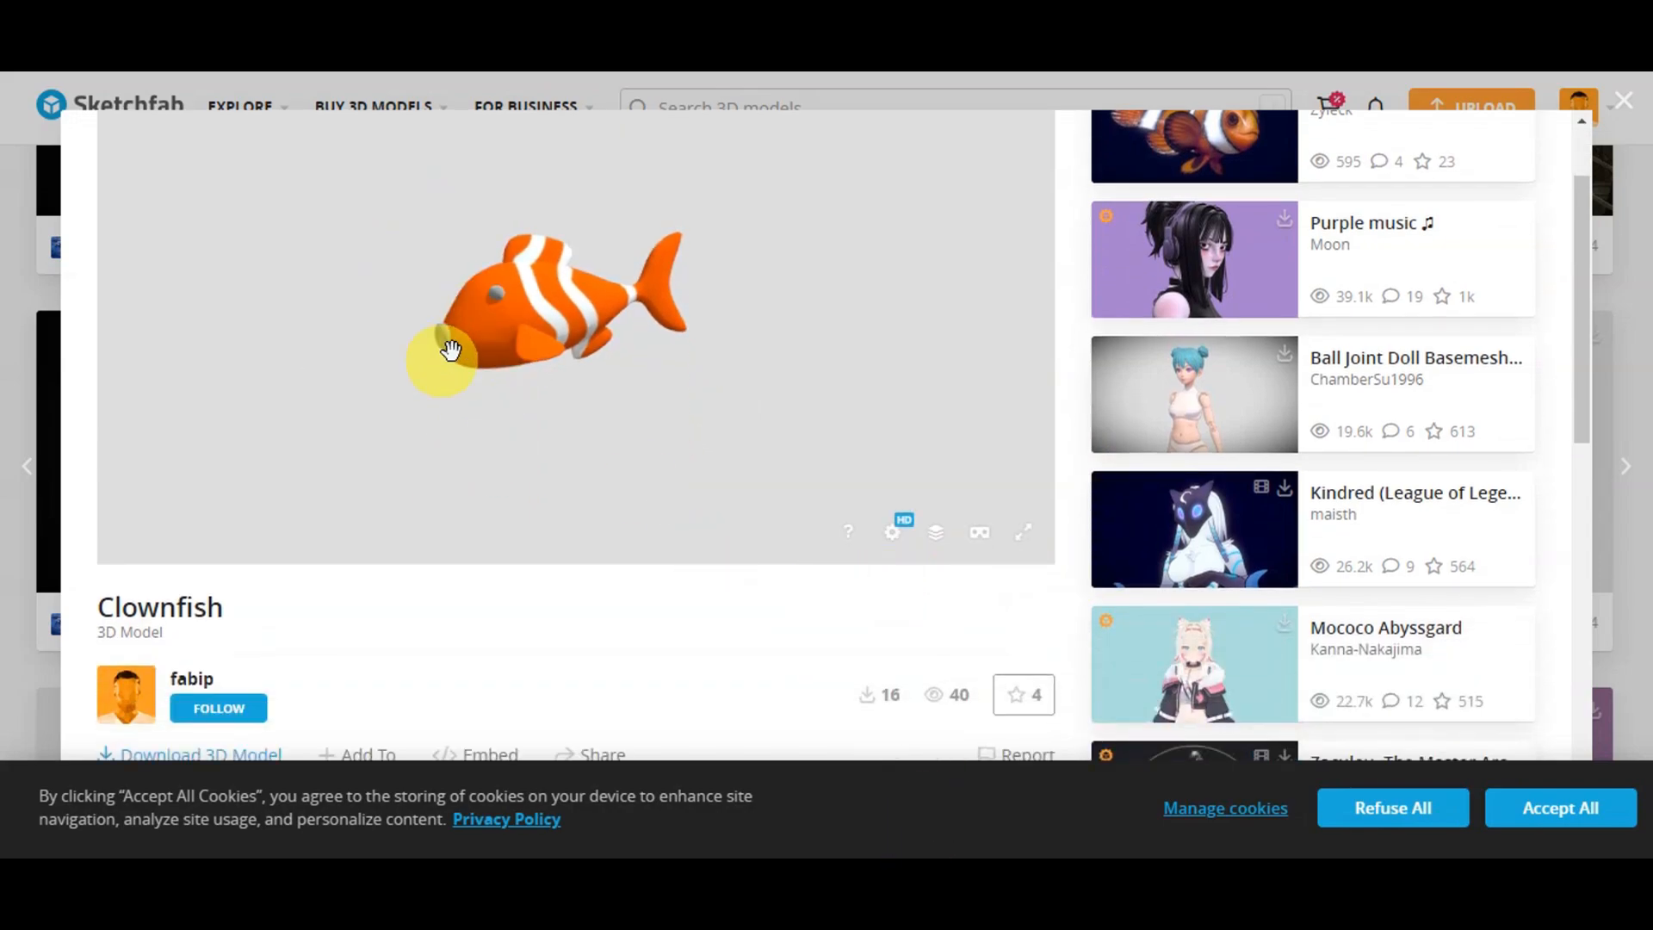
drag(451, 350, 774, 344)
scroll(224, 611, down, 2)
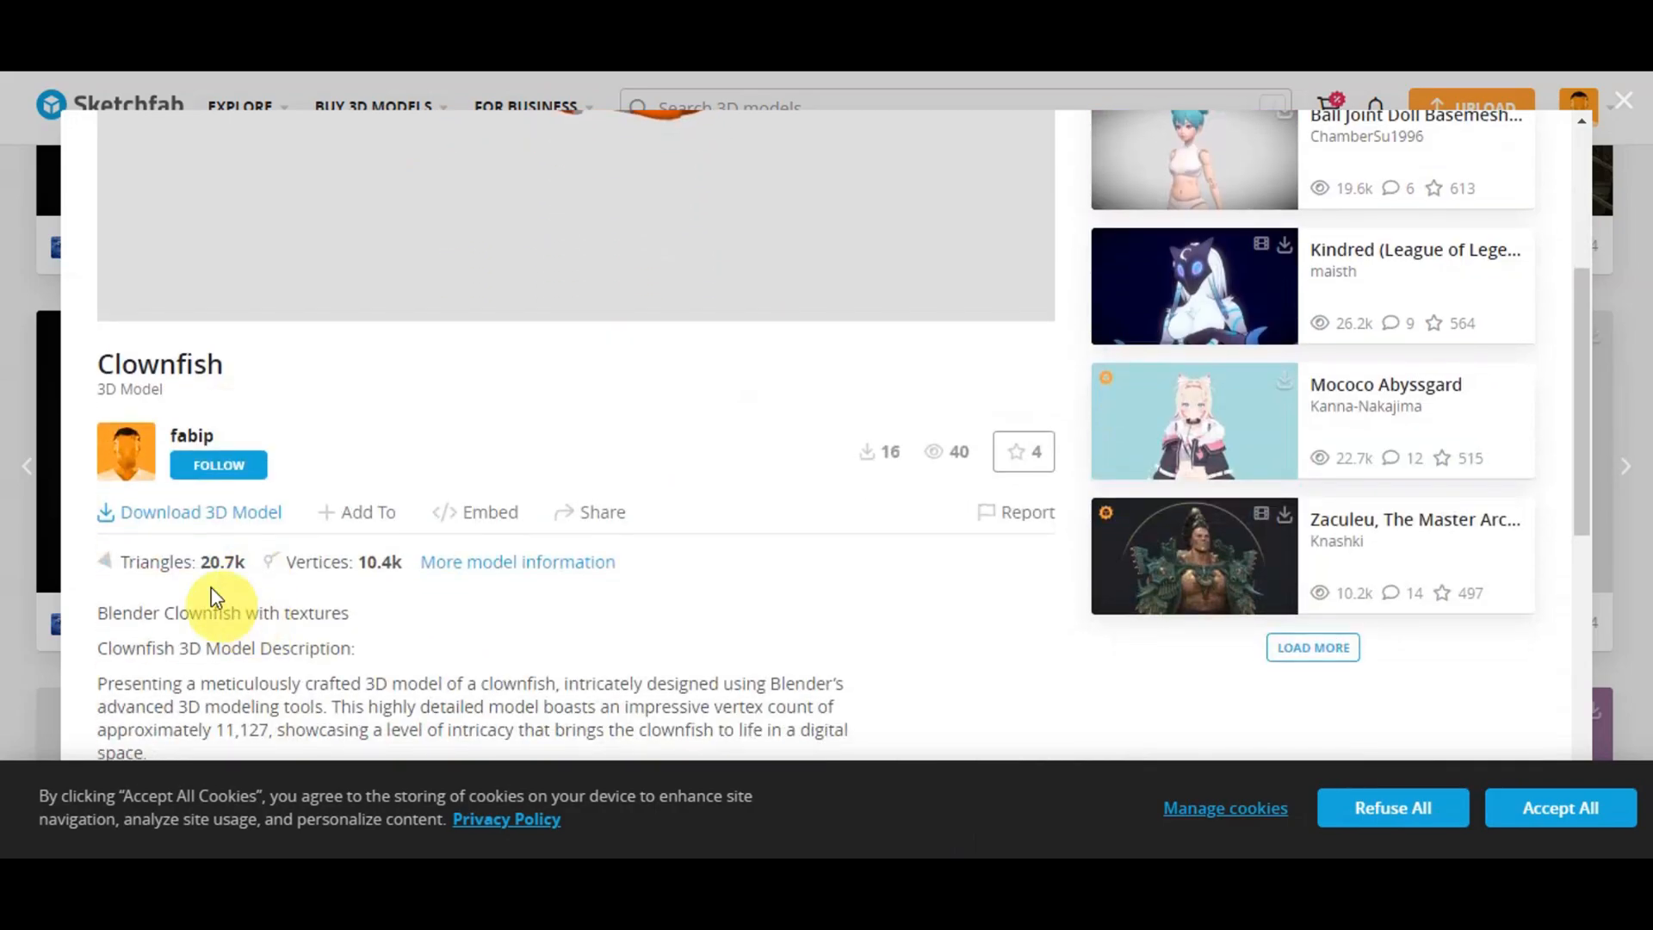
Step: Download the Clownfish model as GLB with 2k textures
click(171, 520)
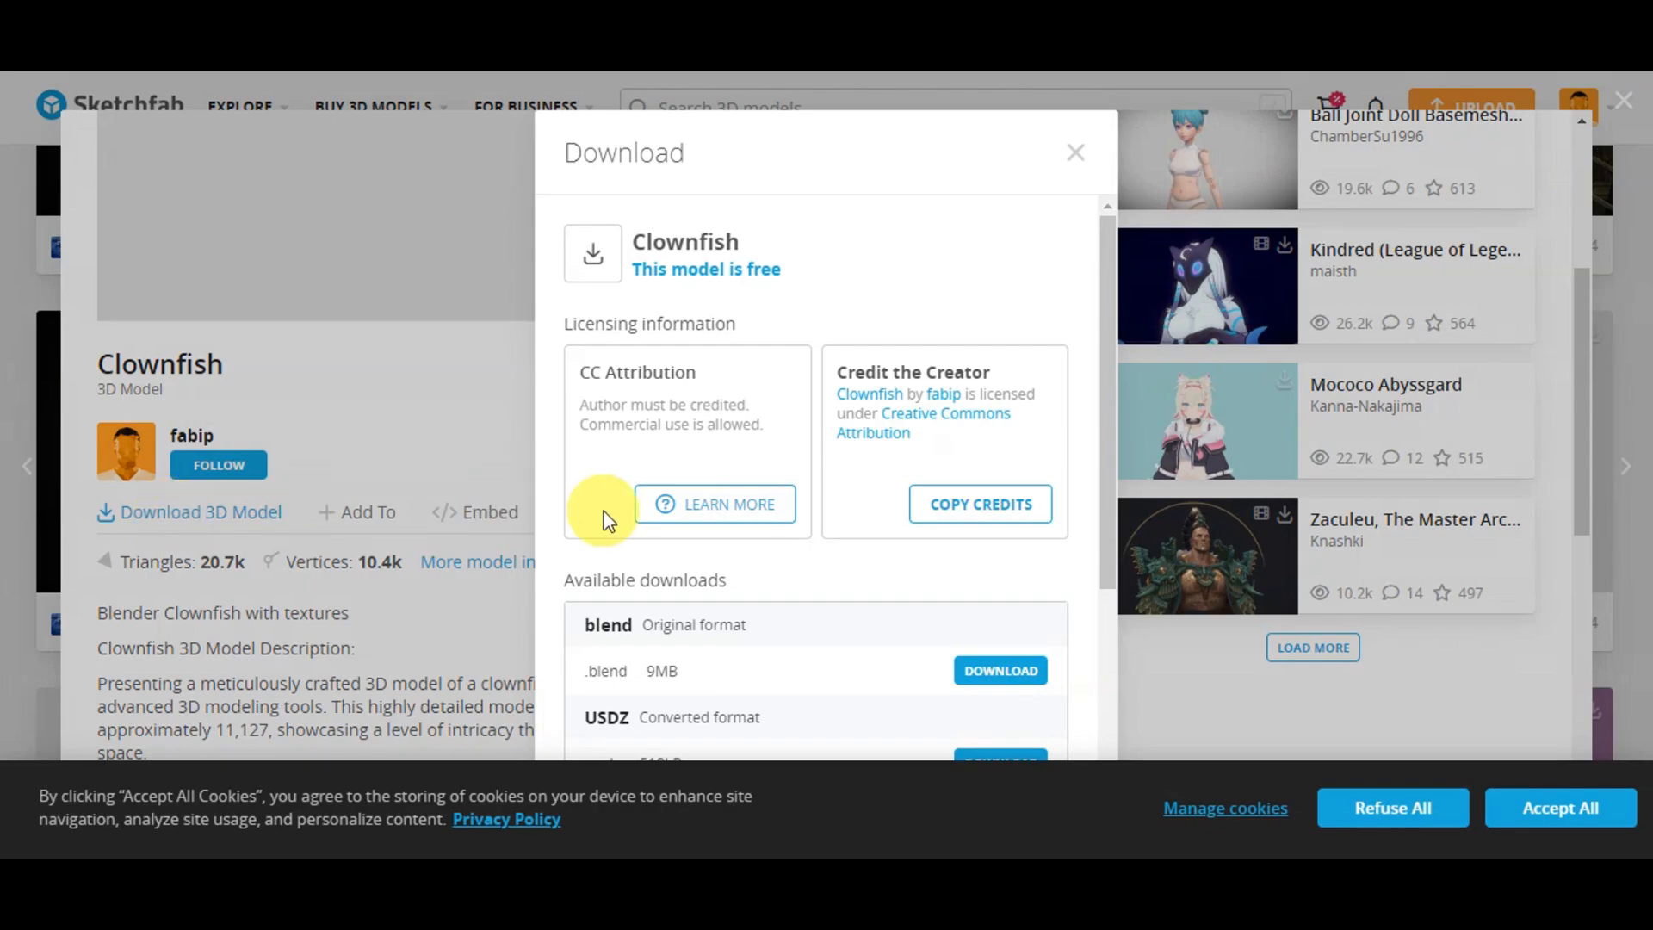
scroll(605, 517, down, 2)
scroll(658, 564, down, 2)
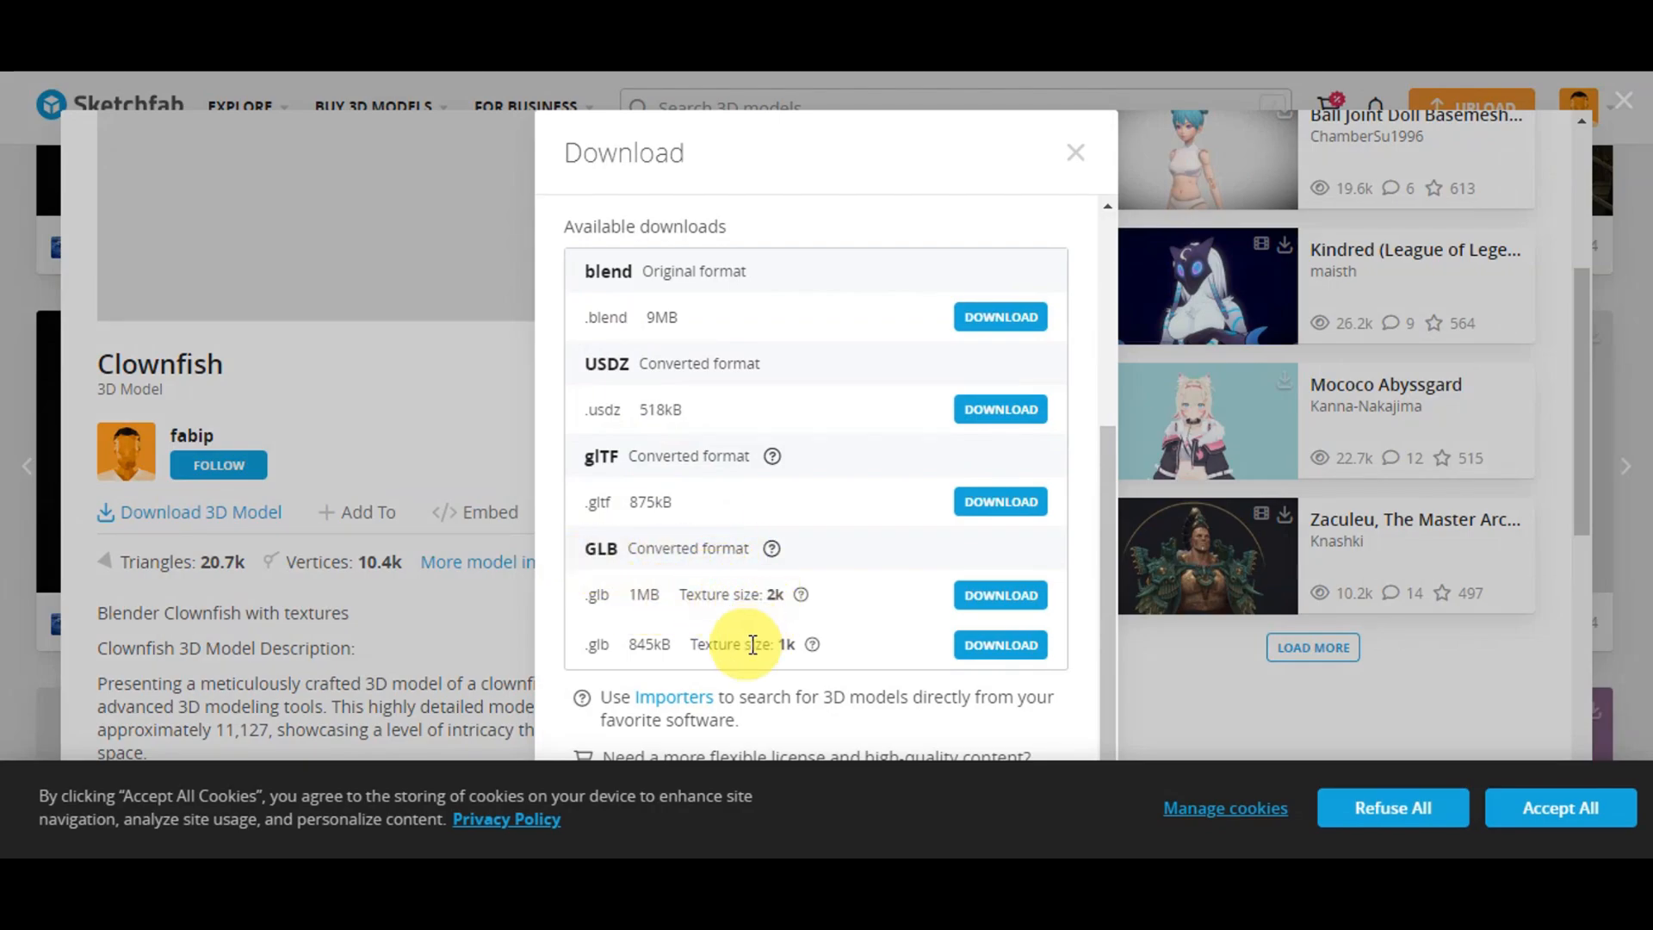
click(992, 600)
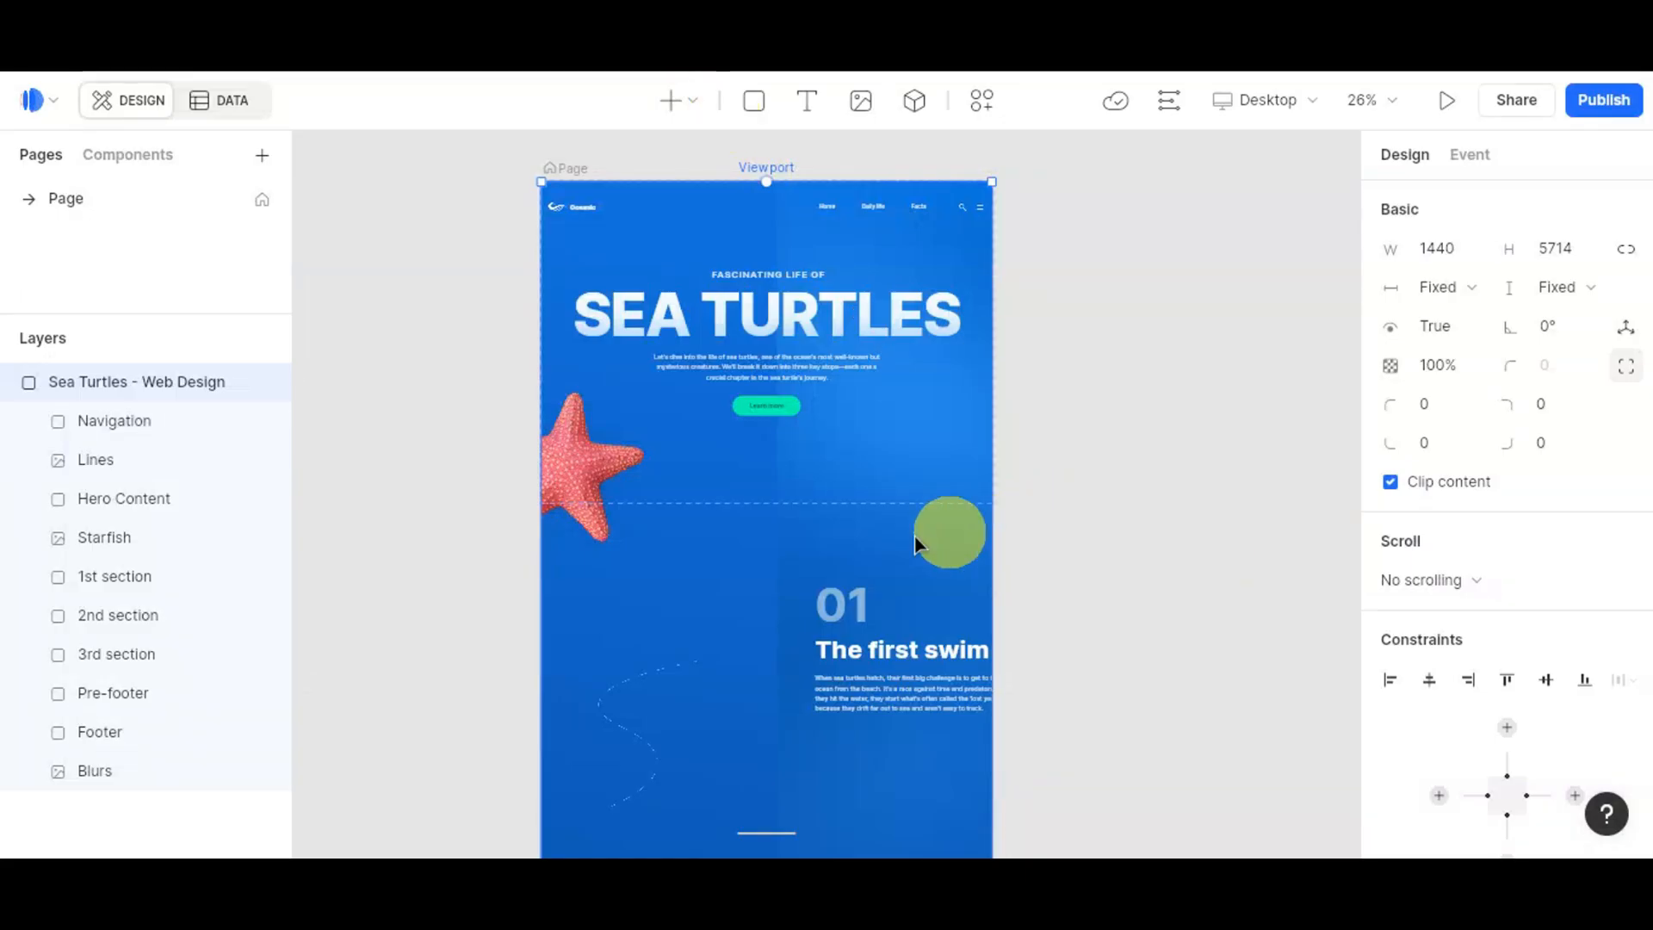
Step: Draw a 3D widget beside the hero text and import the clownfish model file into it
click(1009, 395)
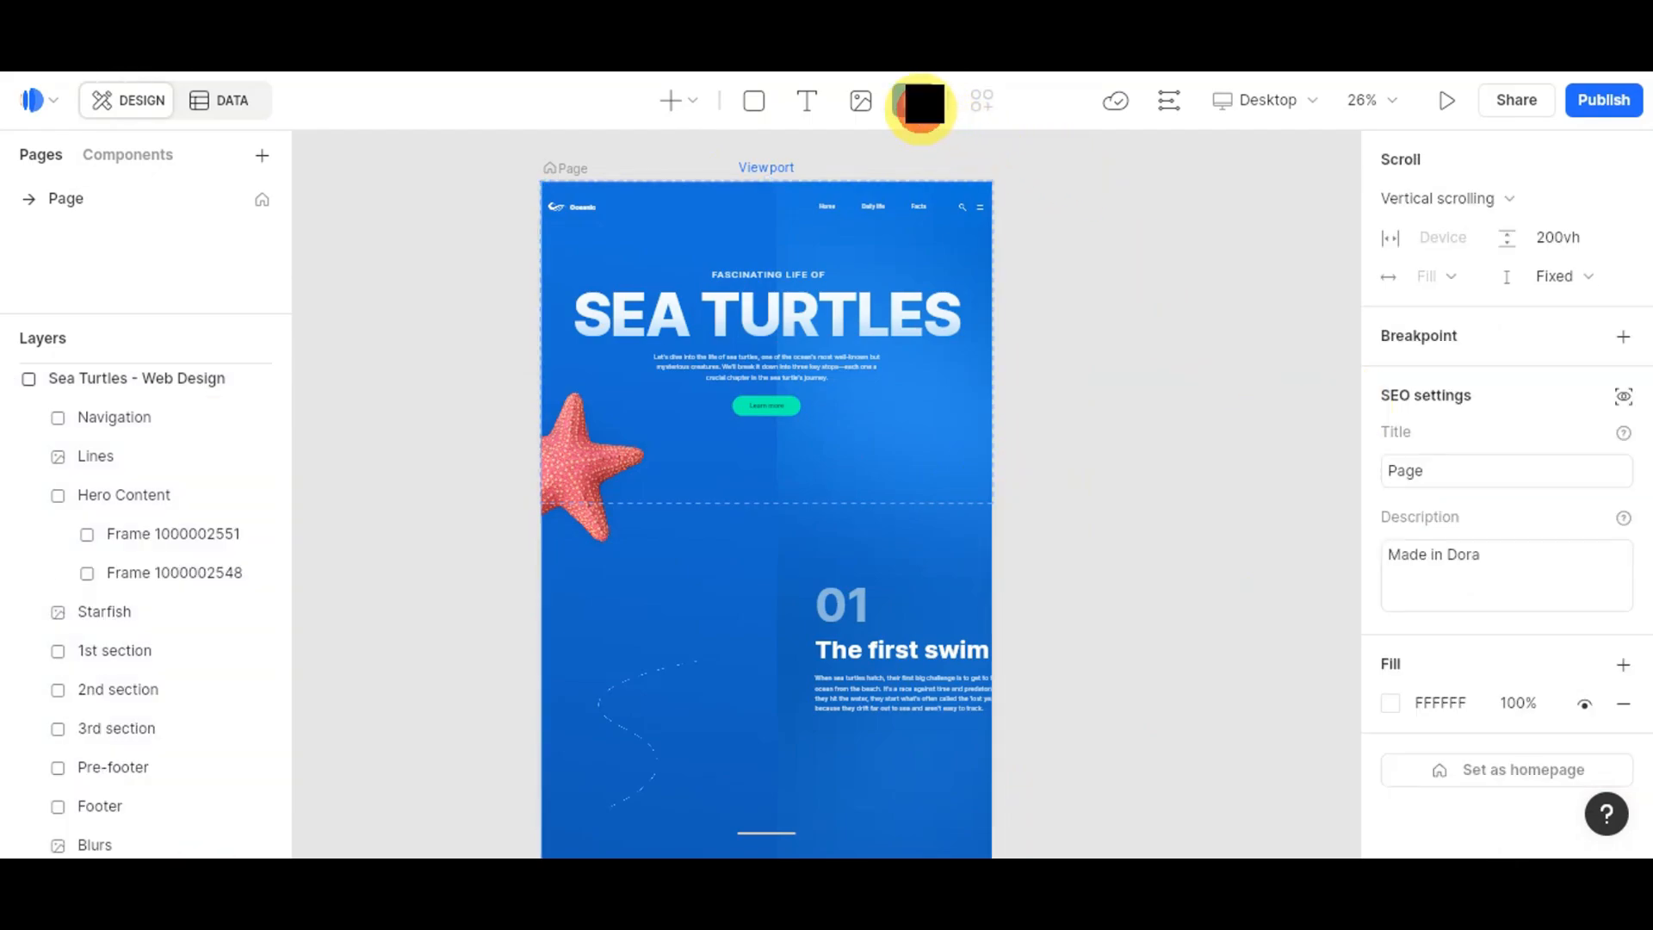
click(920, 102)
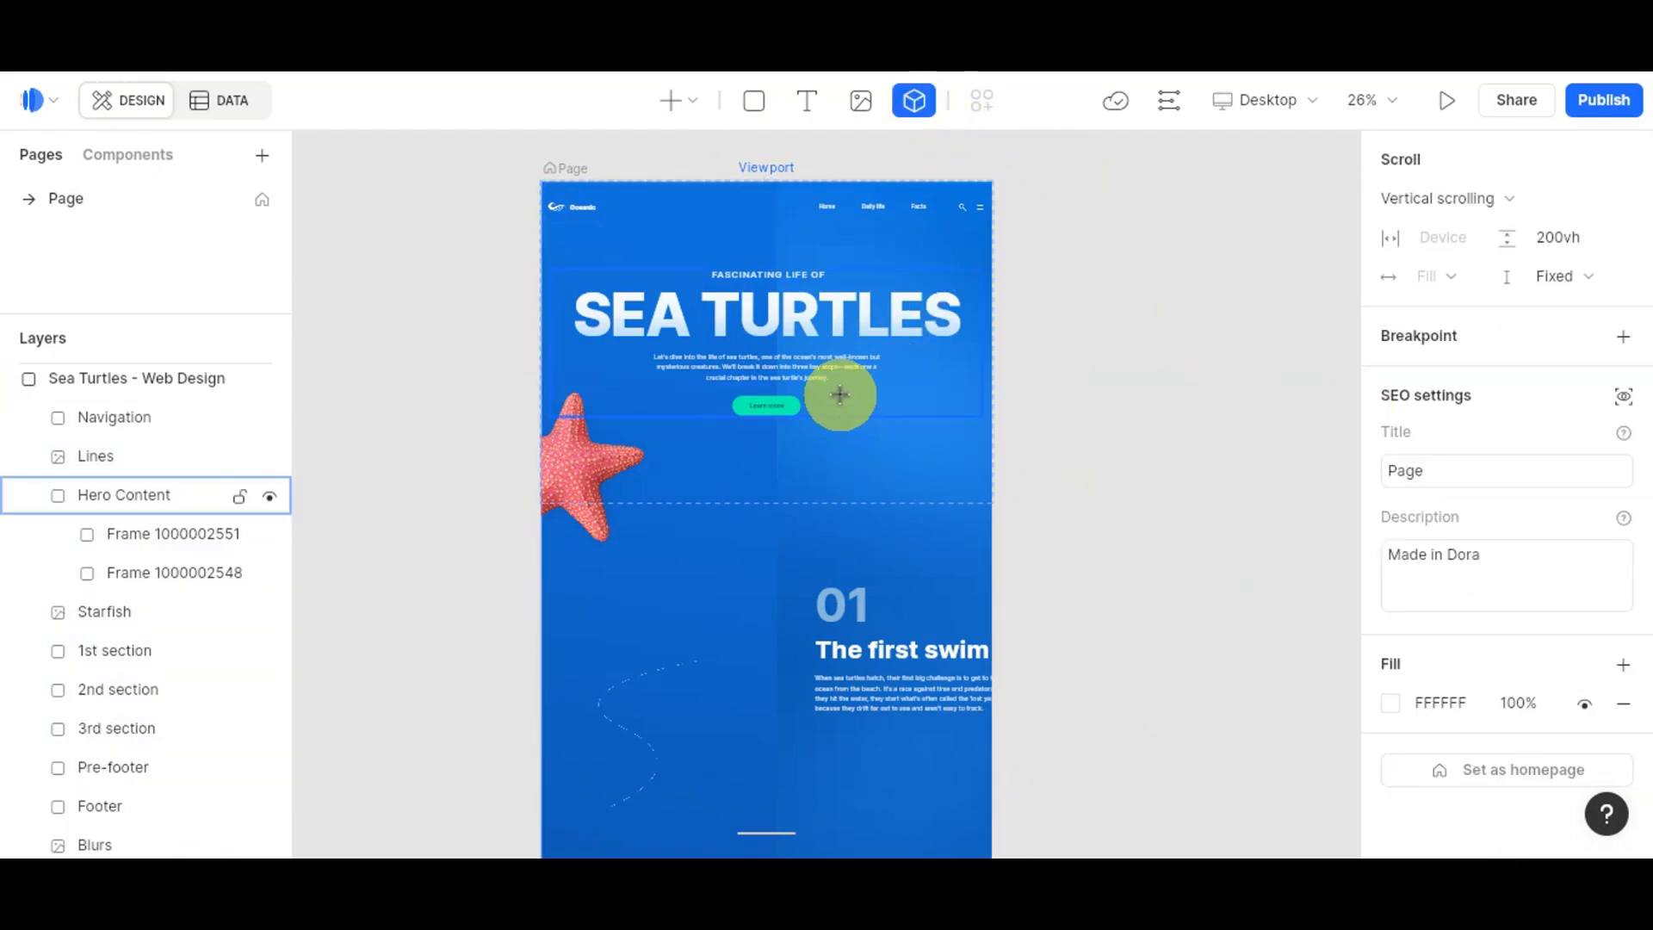
drag(839, 394, 959, 491)
scroll(959, 490, up, 5)
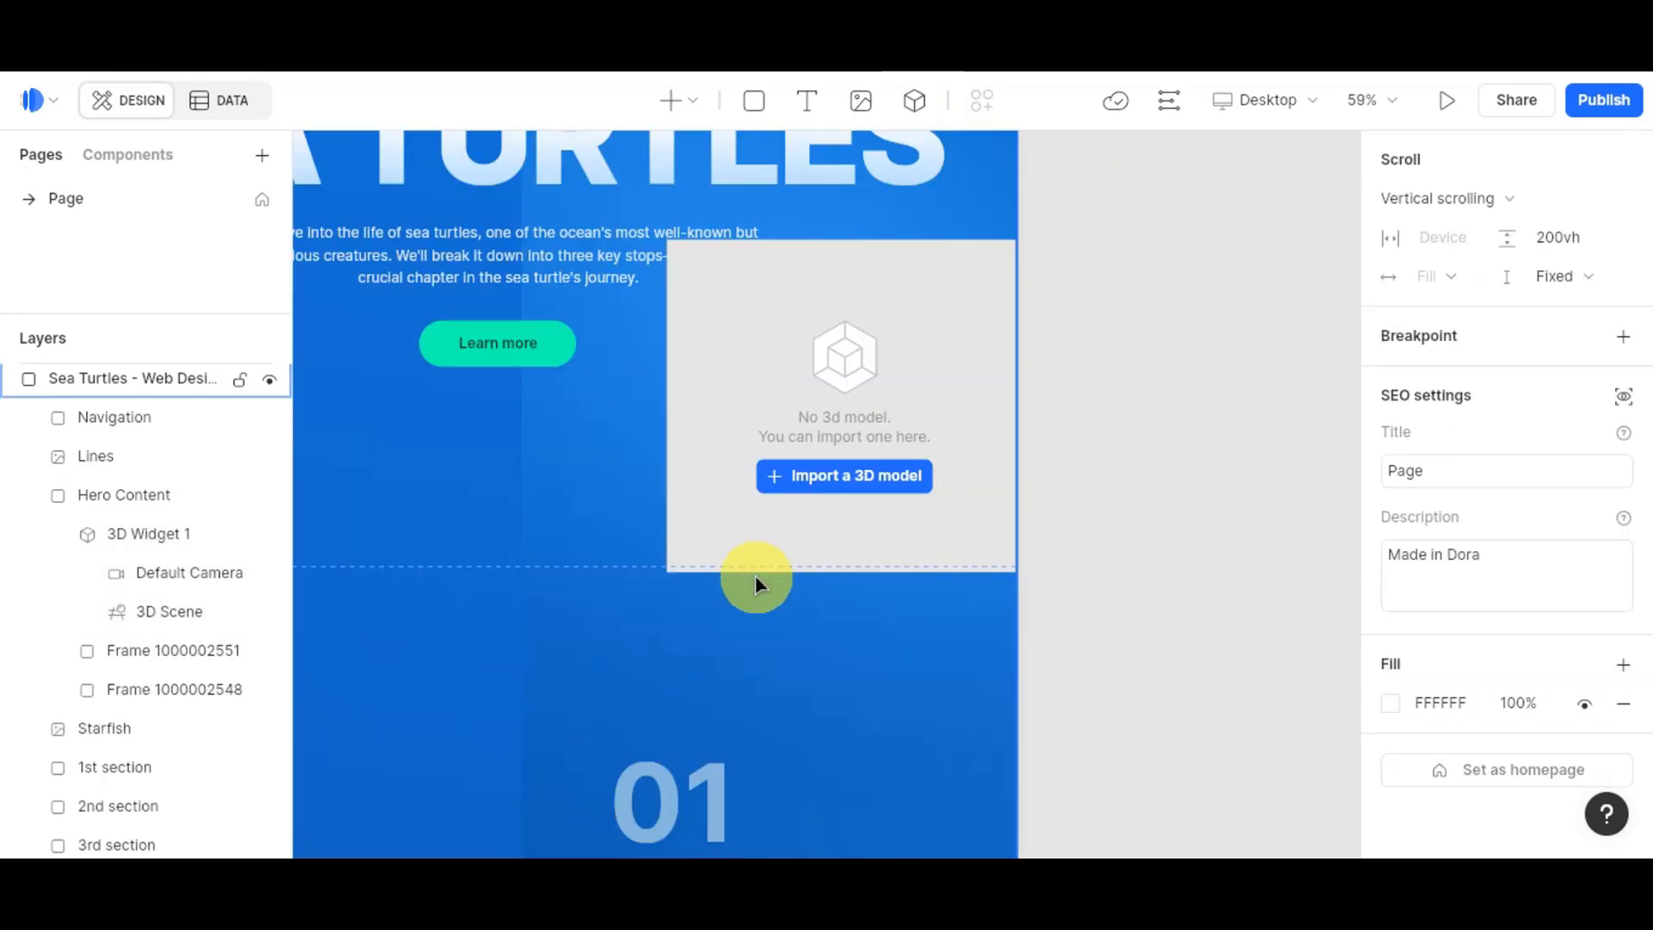
click(821, 480)
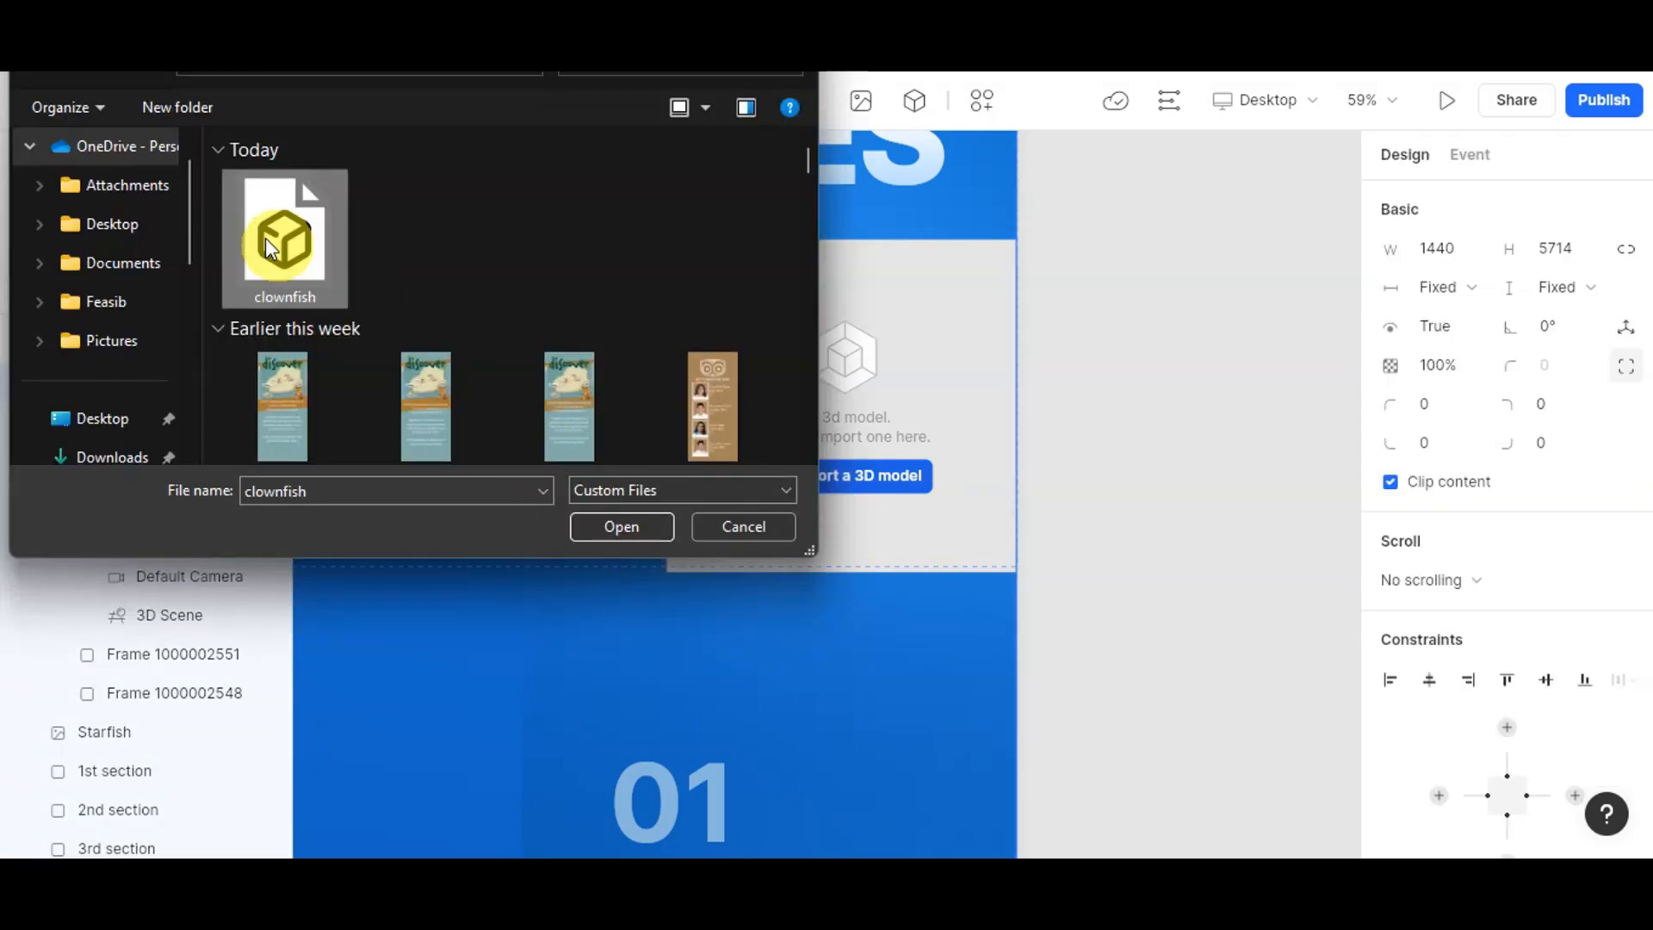
click(624, 519)
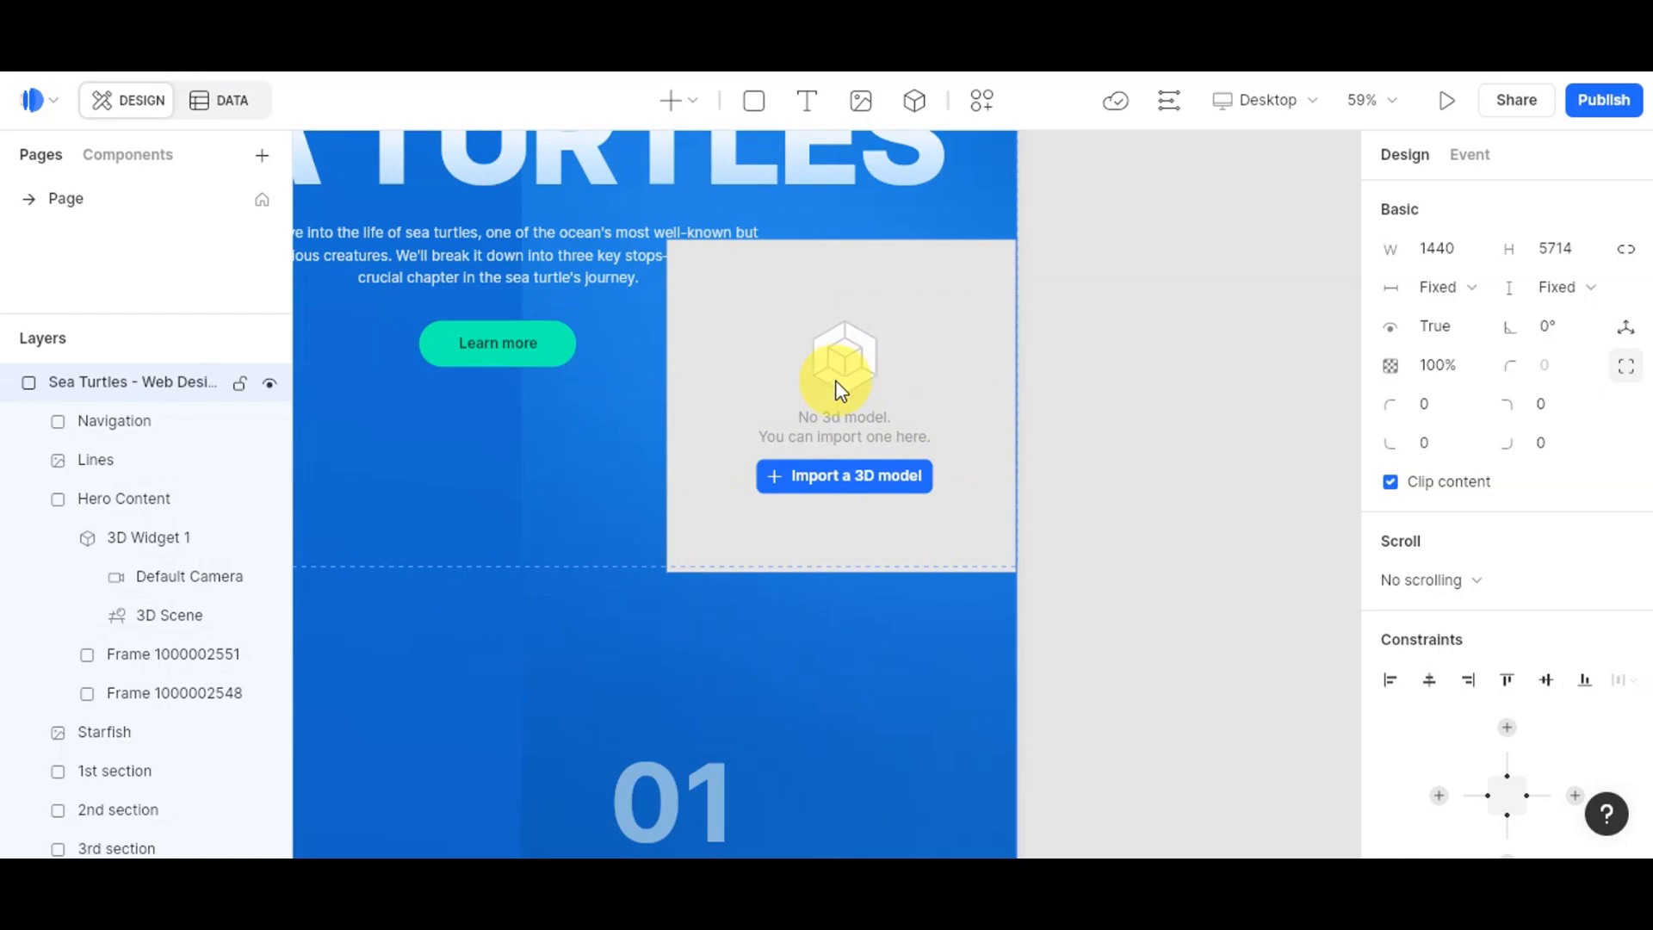
Step: Orbit and zoom the Default Camera to an angled side view of the clownfish, then exit
scroll(840, 434, up, 6)
scroll(841, 434, up, 3)
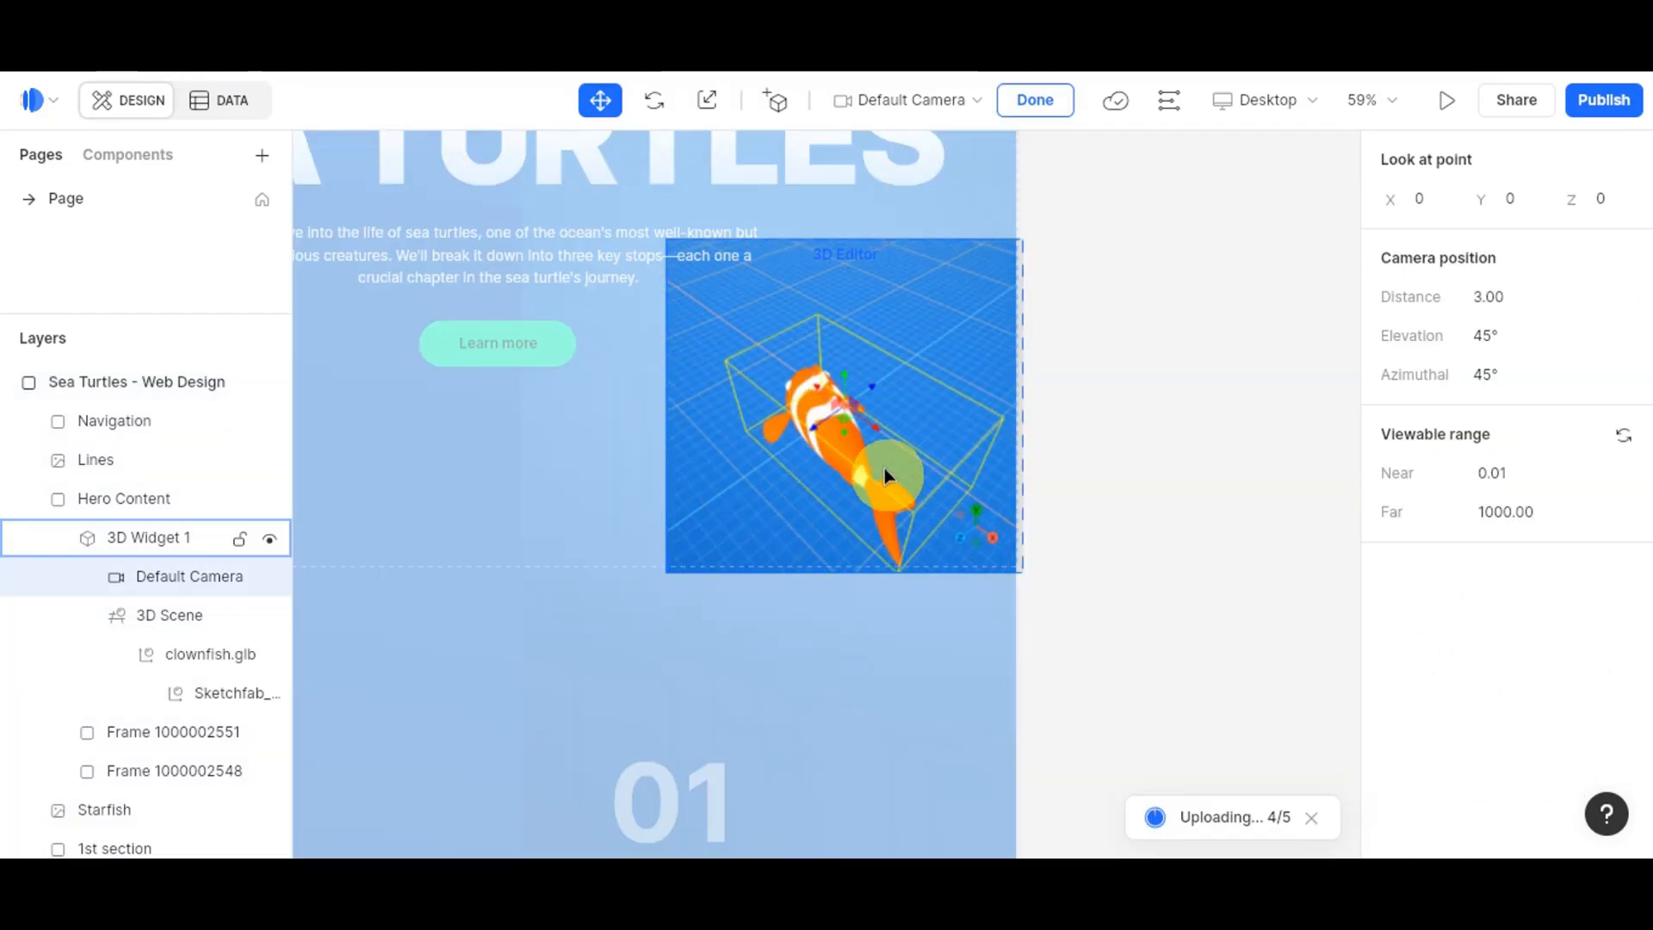
scroll(870, 446, down, 3)
drag(837, 517, 995, 383)
drag(1023, 311, 803, 426)
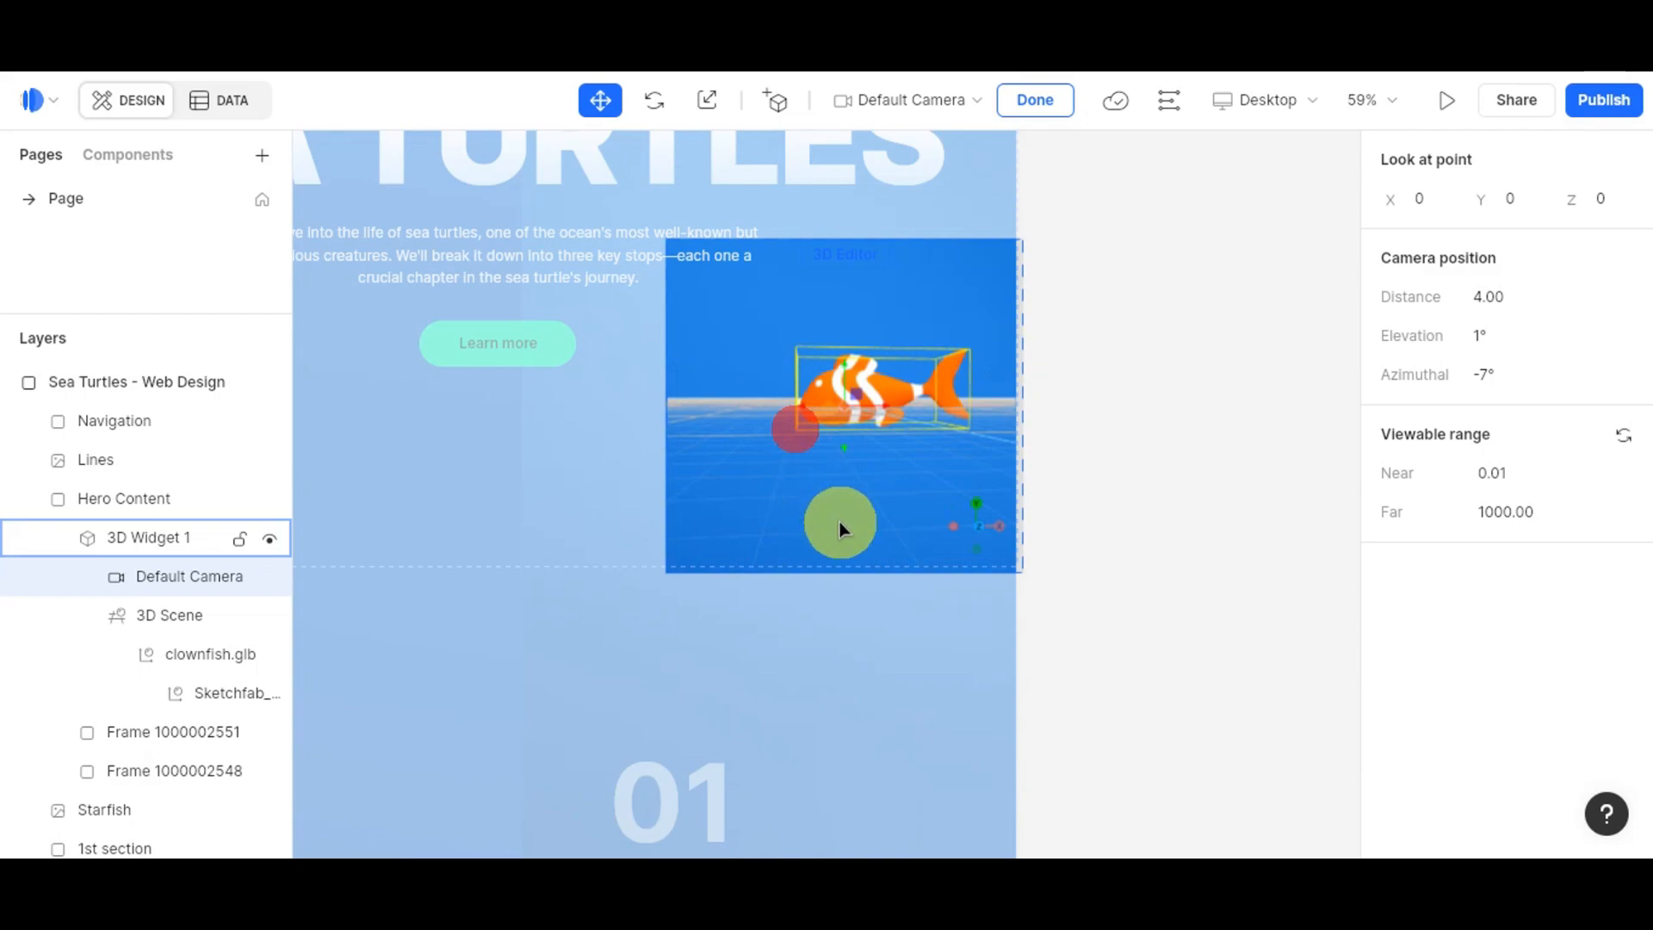
drag(841, 527, 884, 462)
scroll(878, 418, up, 2)
scroll(901, 376, up, 2)
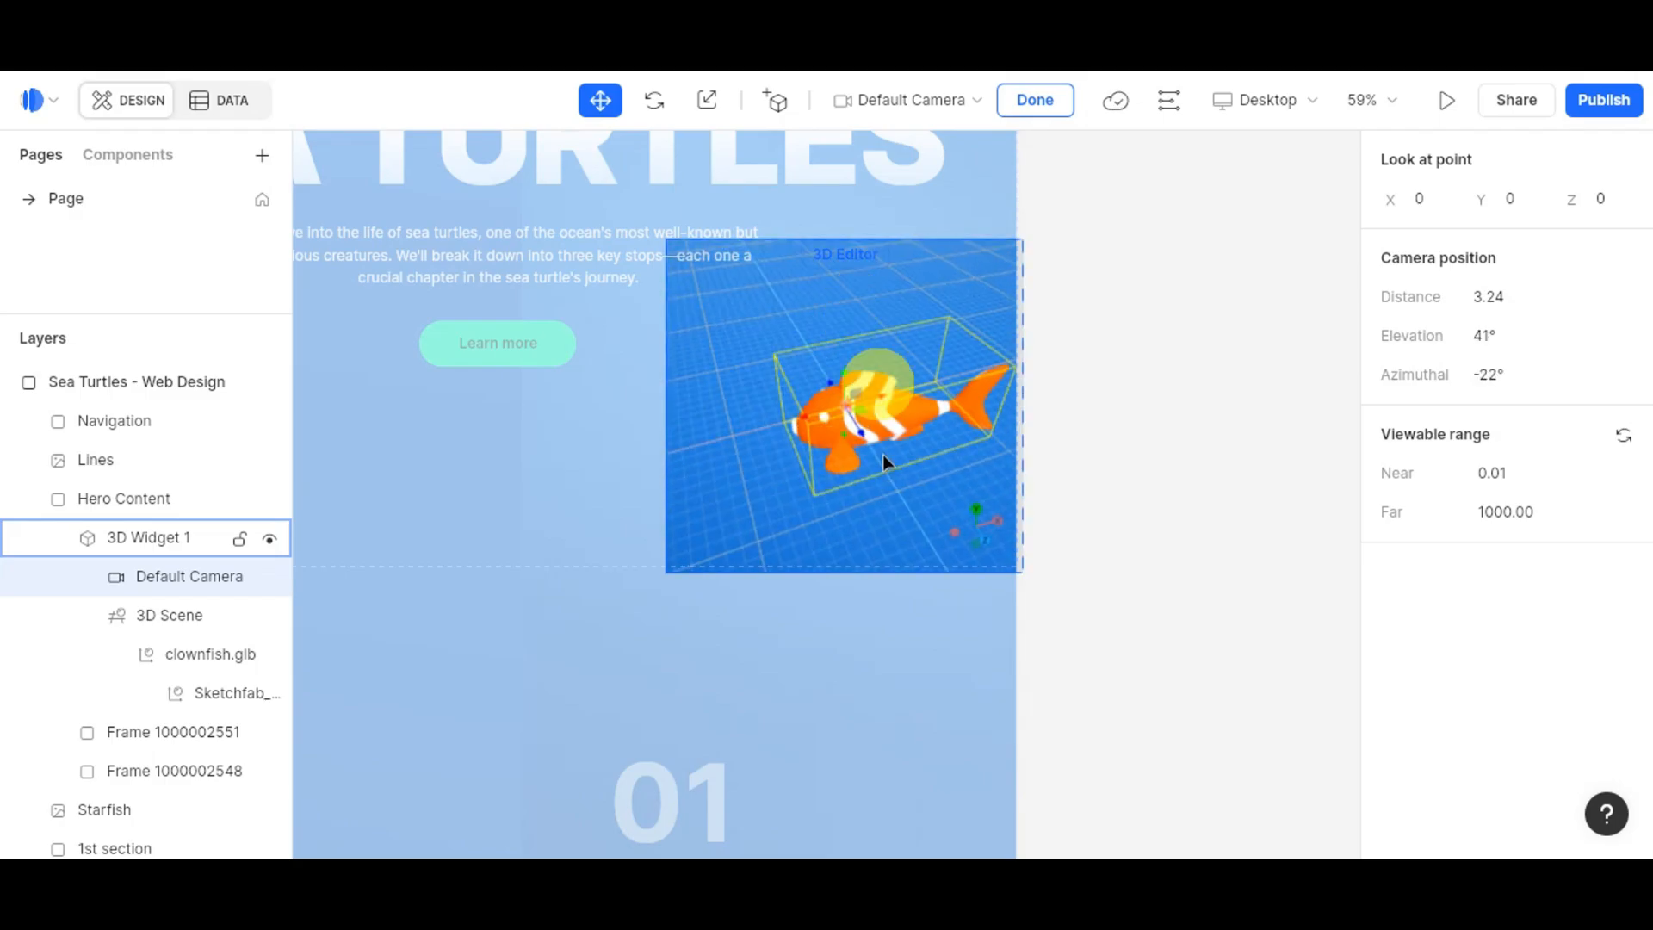
click(1158, 412)
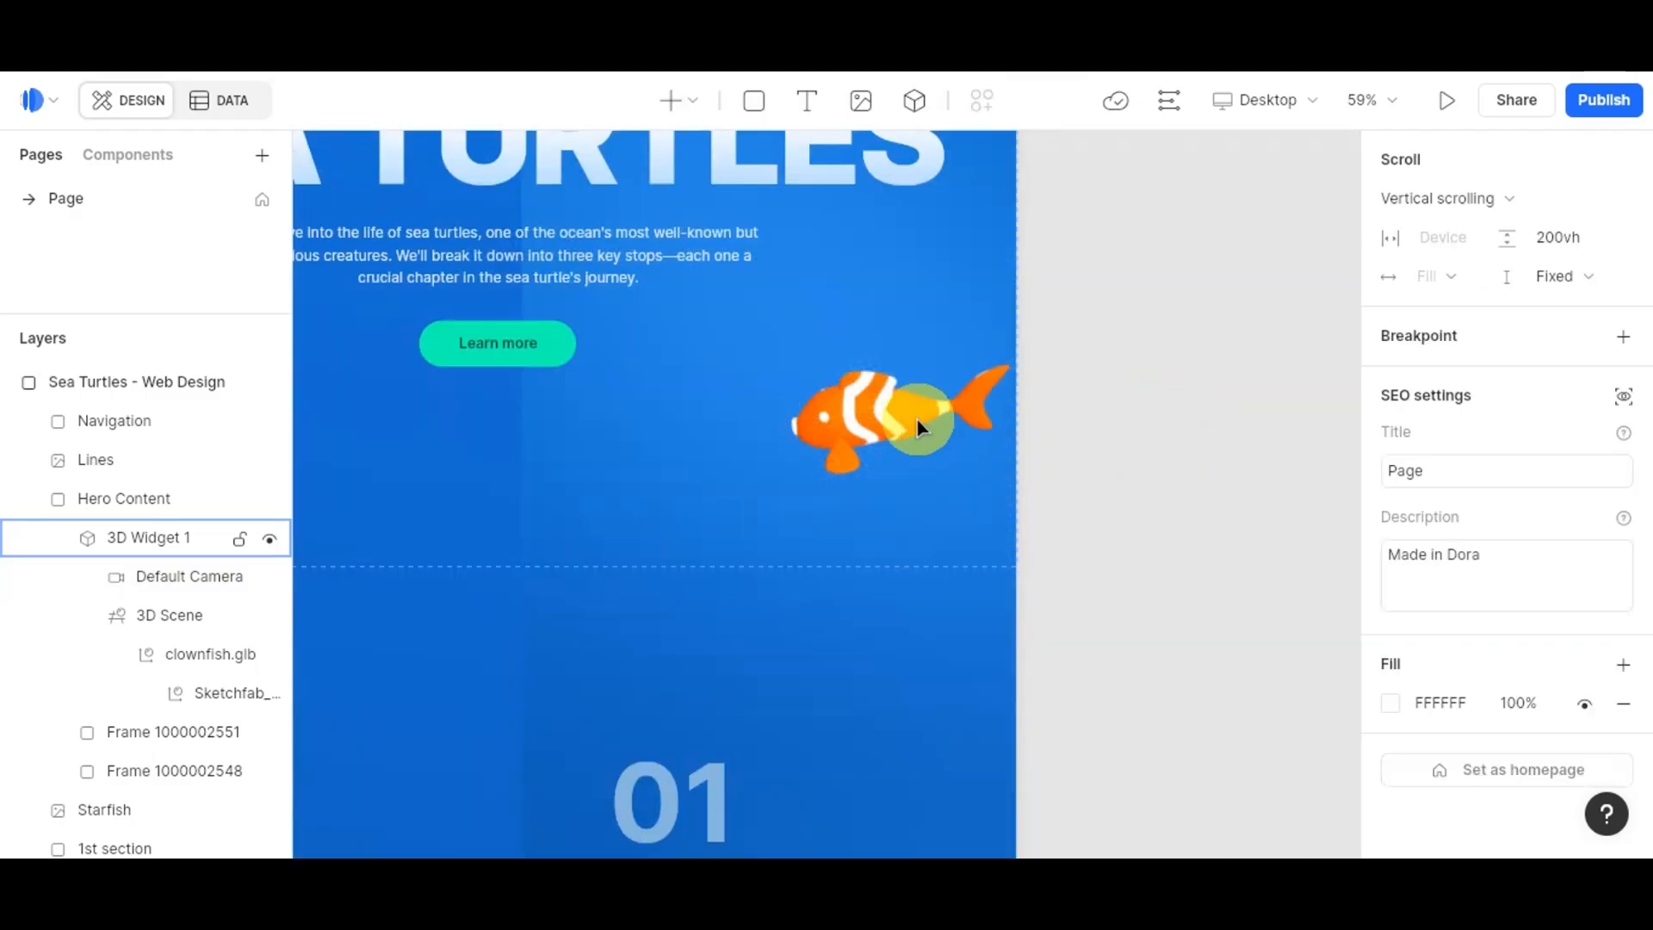
scroll(967, 249, down, 1)
click(967, 241)
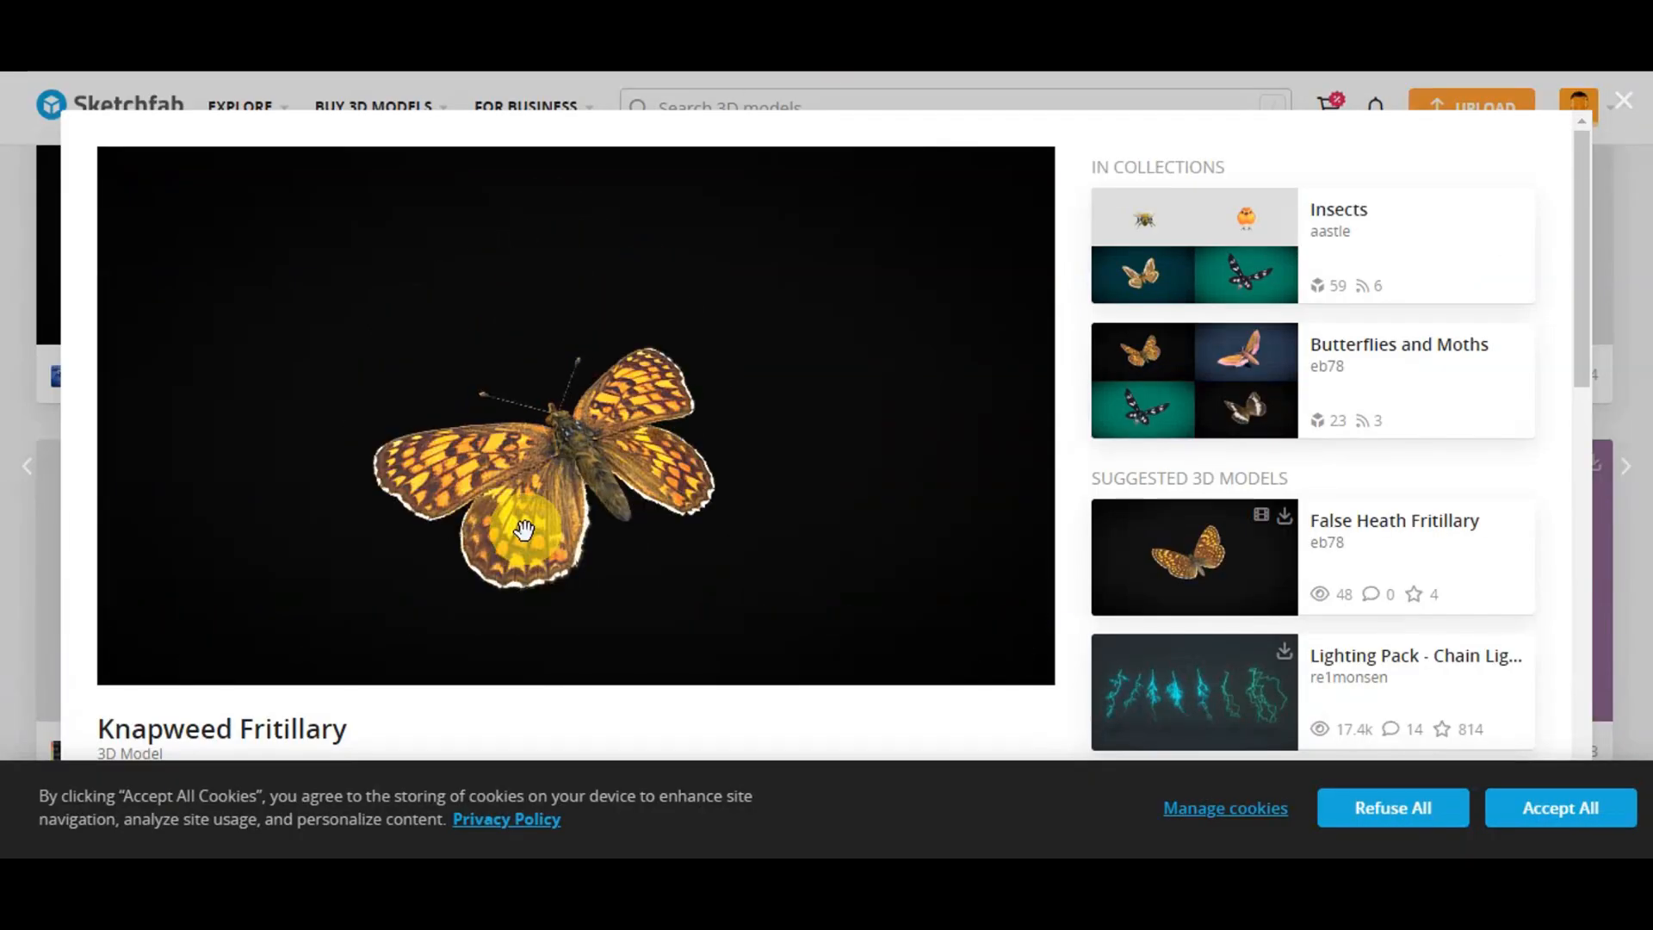
Step: Download the Knapweed Fritillary butterfly as a .glb with 2k texture size
scroll(460, 723, down, 2)
click(209, 635)
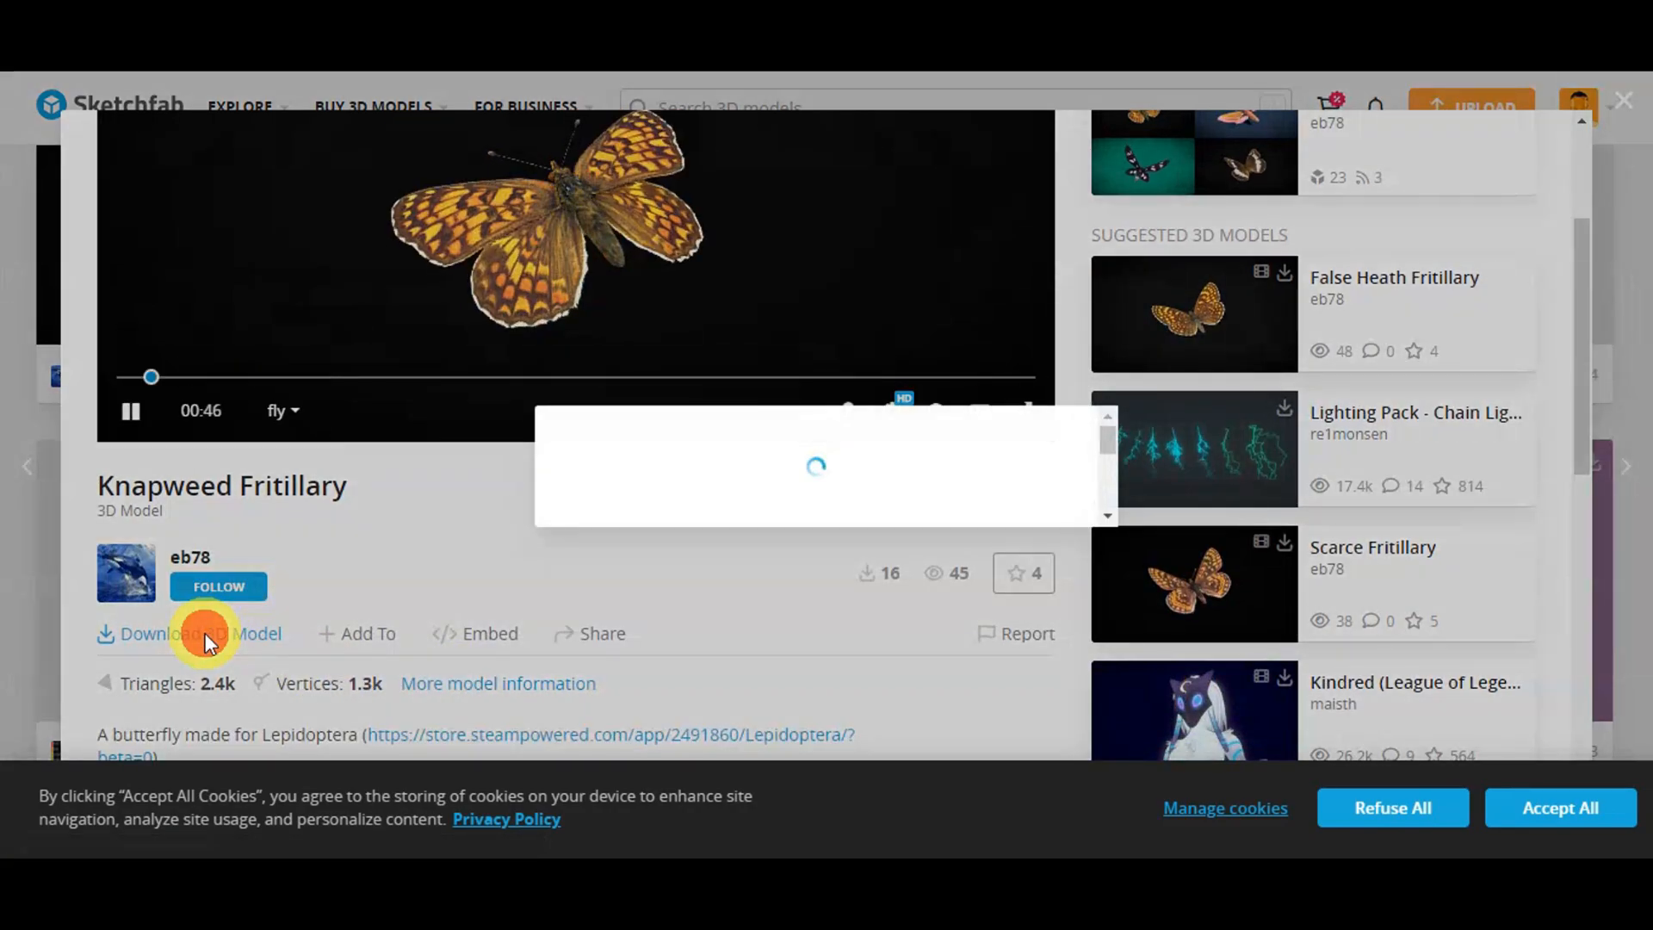
scroll(830, 571, down, 4)
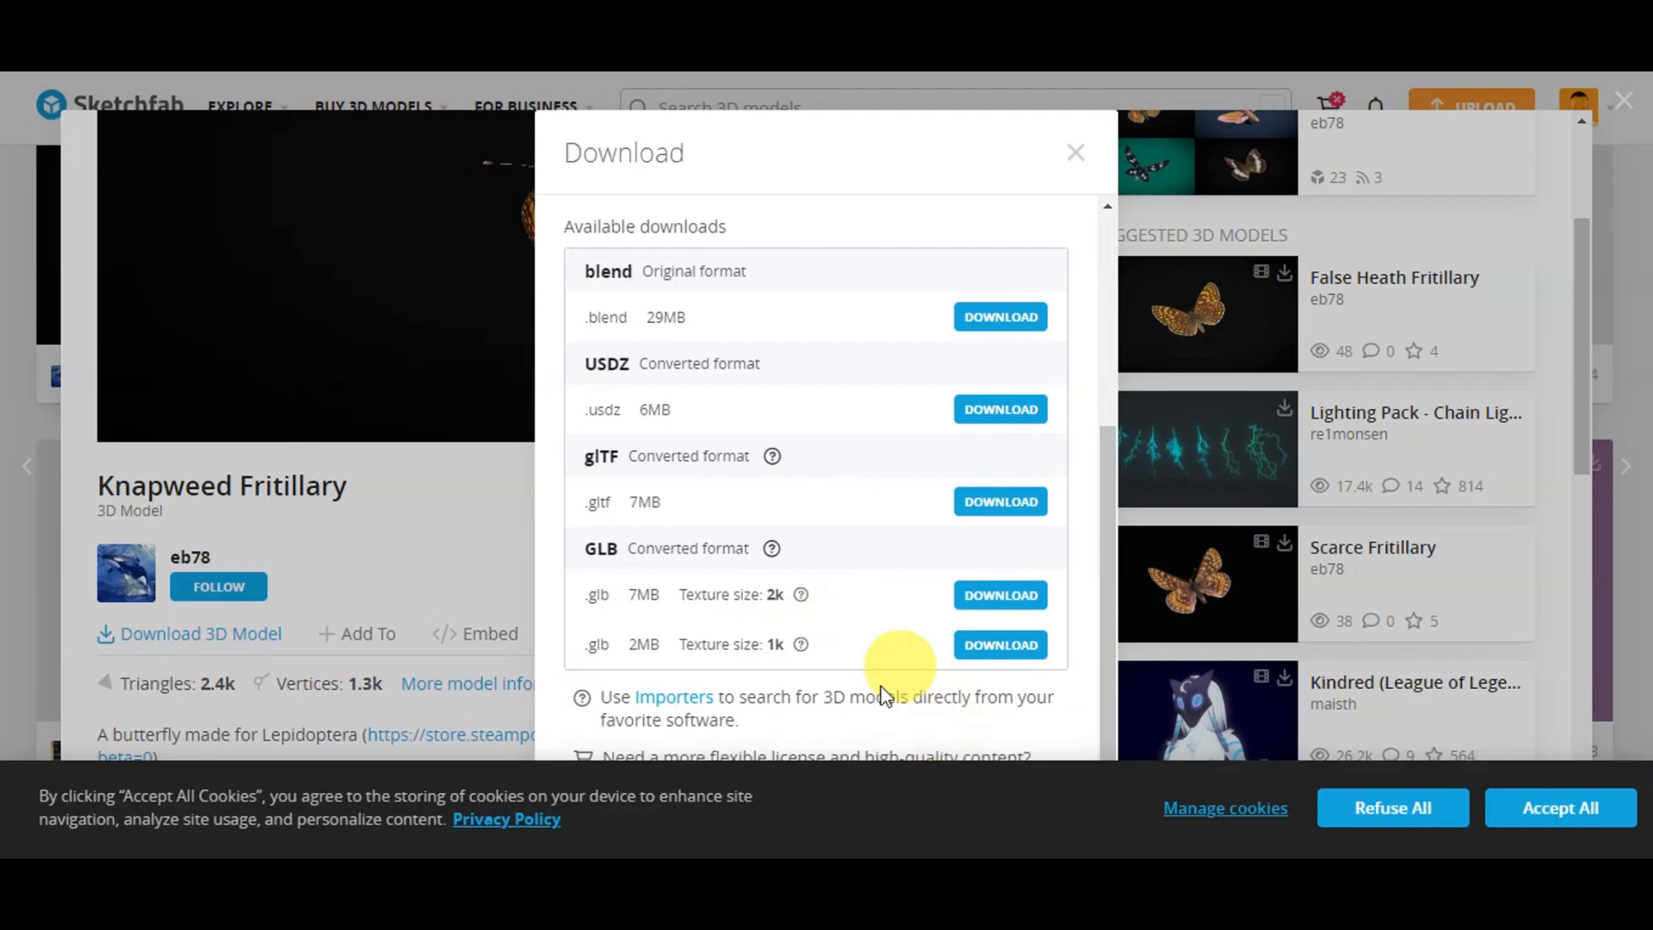
click(1024, 594)
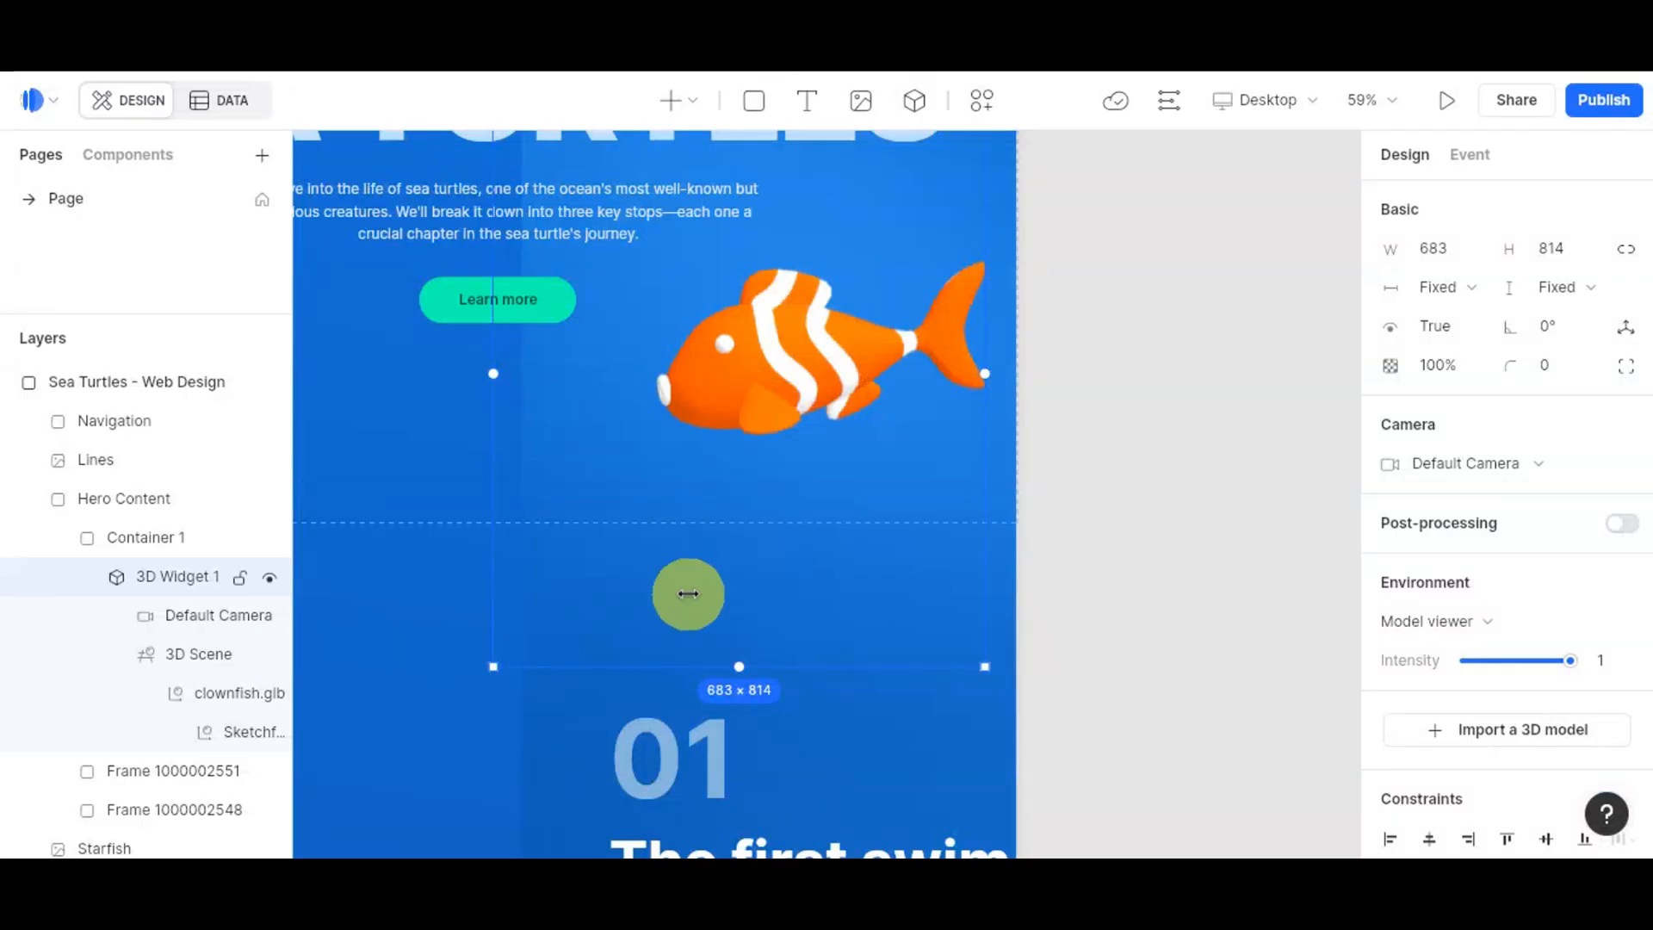
Step: Draw a 905 × 693 3D widget beside the '01 The first swim' section
scroll(687, 594, down, 4)
click(1182, 680)
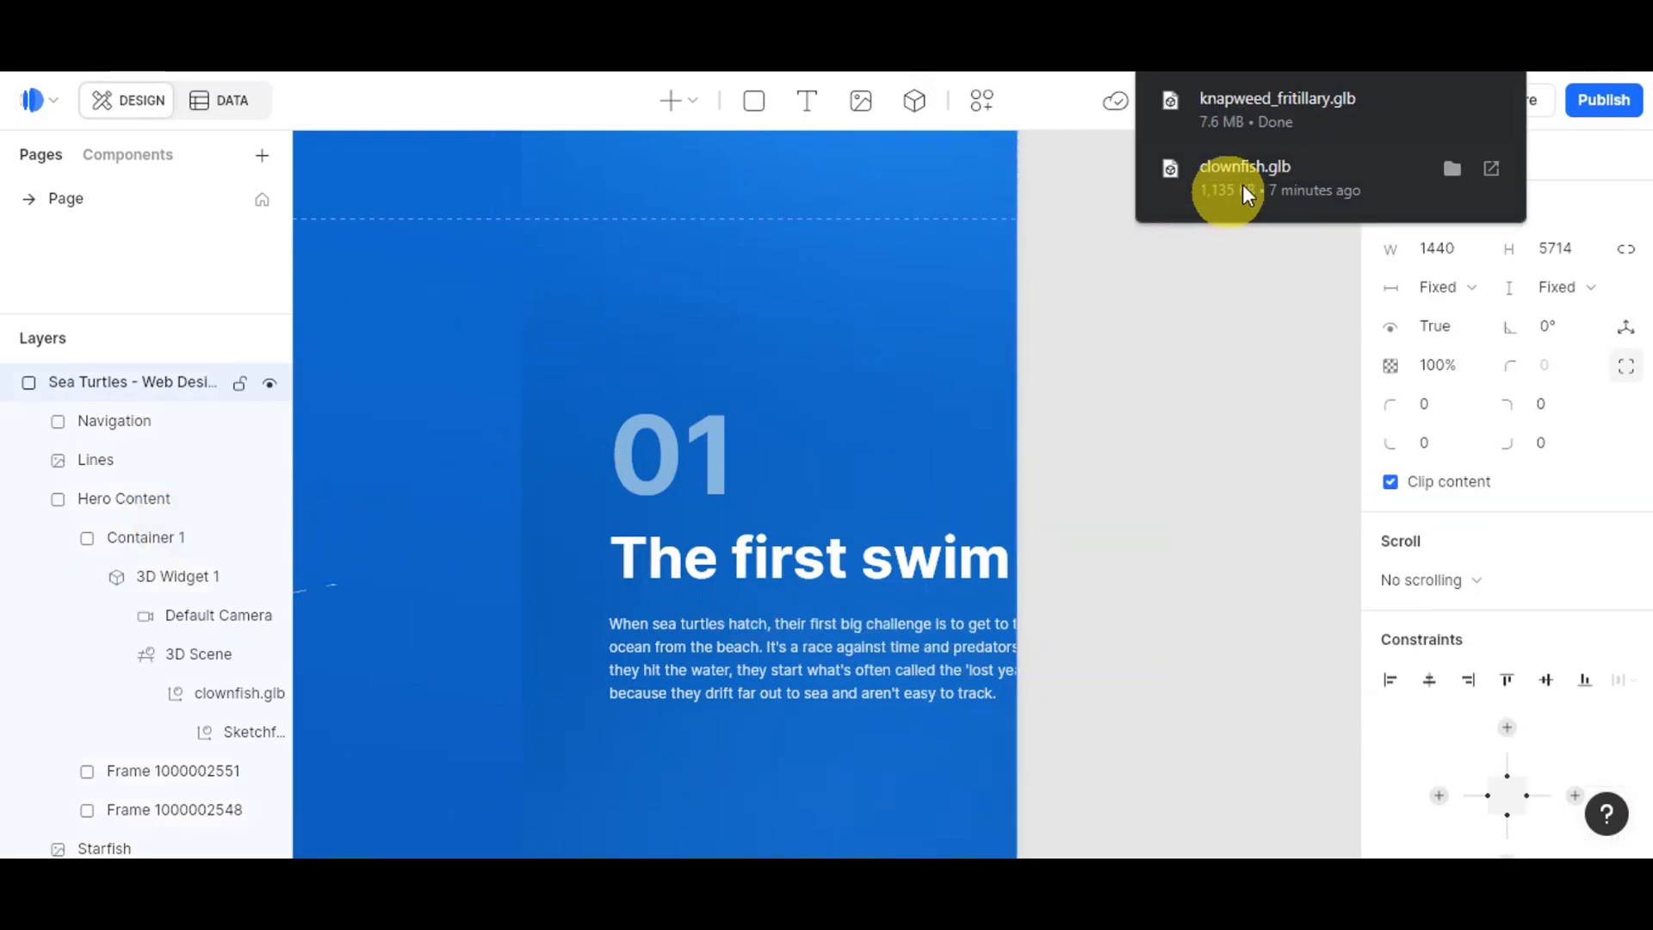
scroll(1254, 554, left, 4)
click(914, 100)
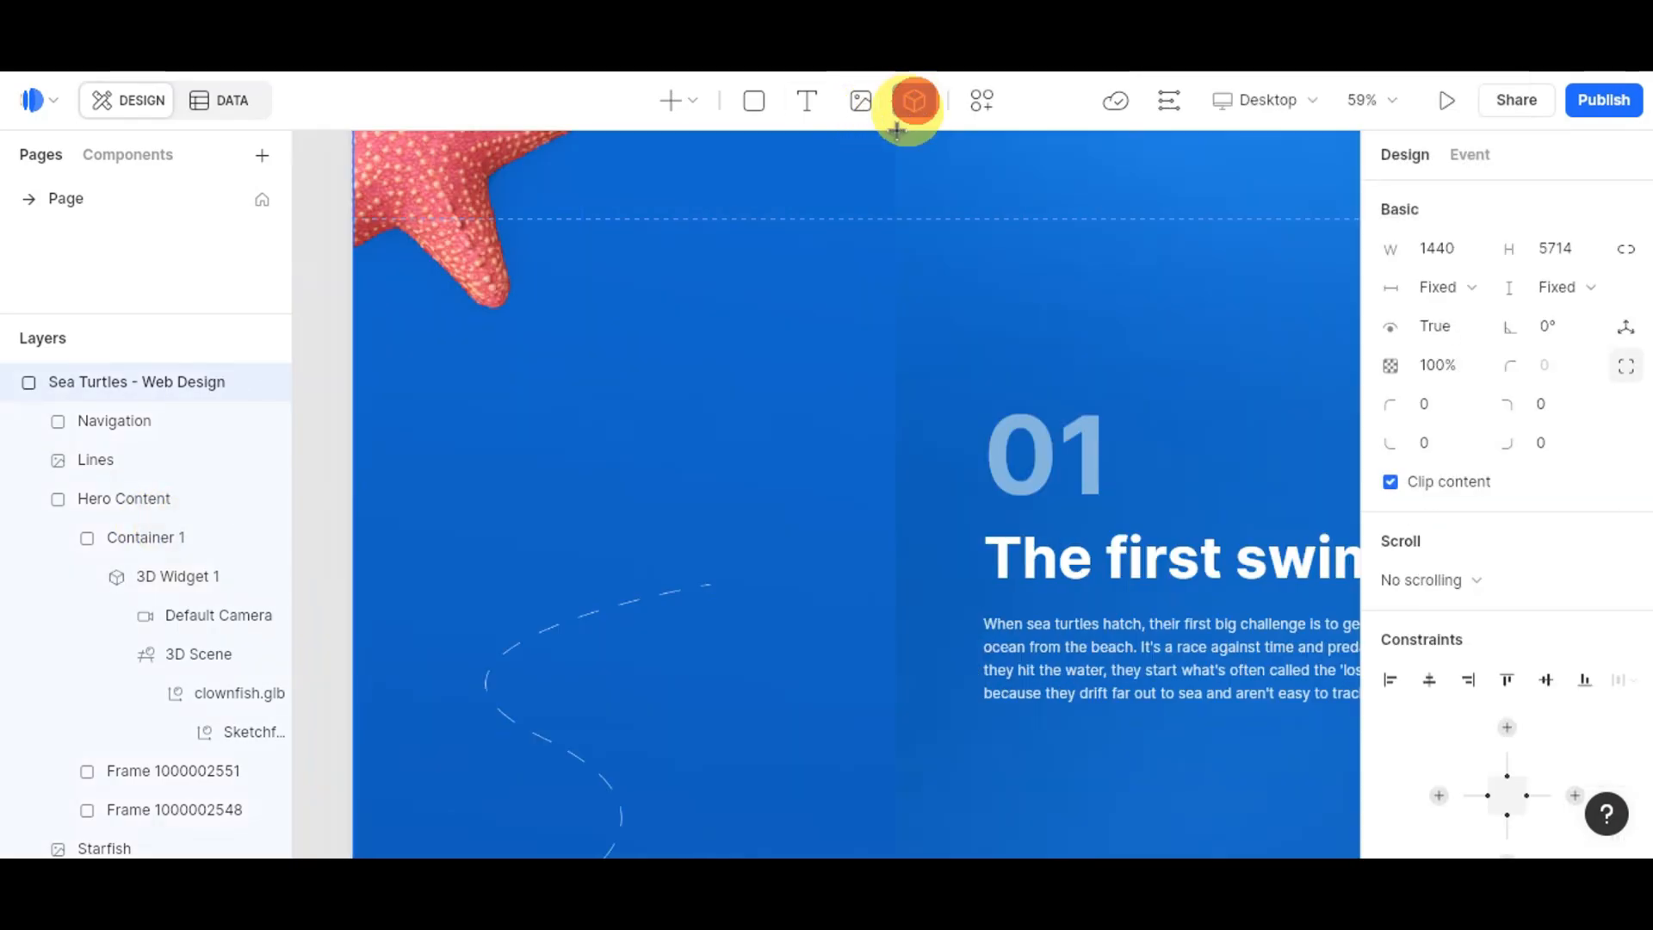
drag(389, 323, 1082, 857)
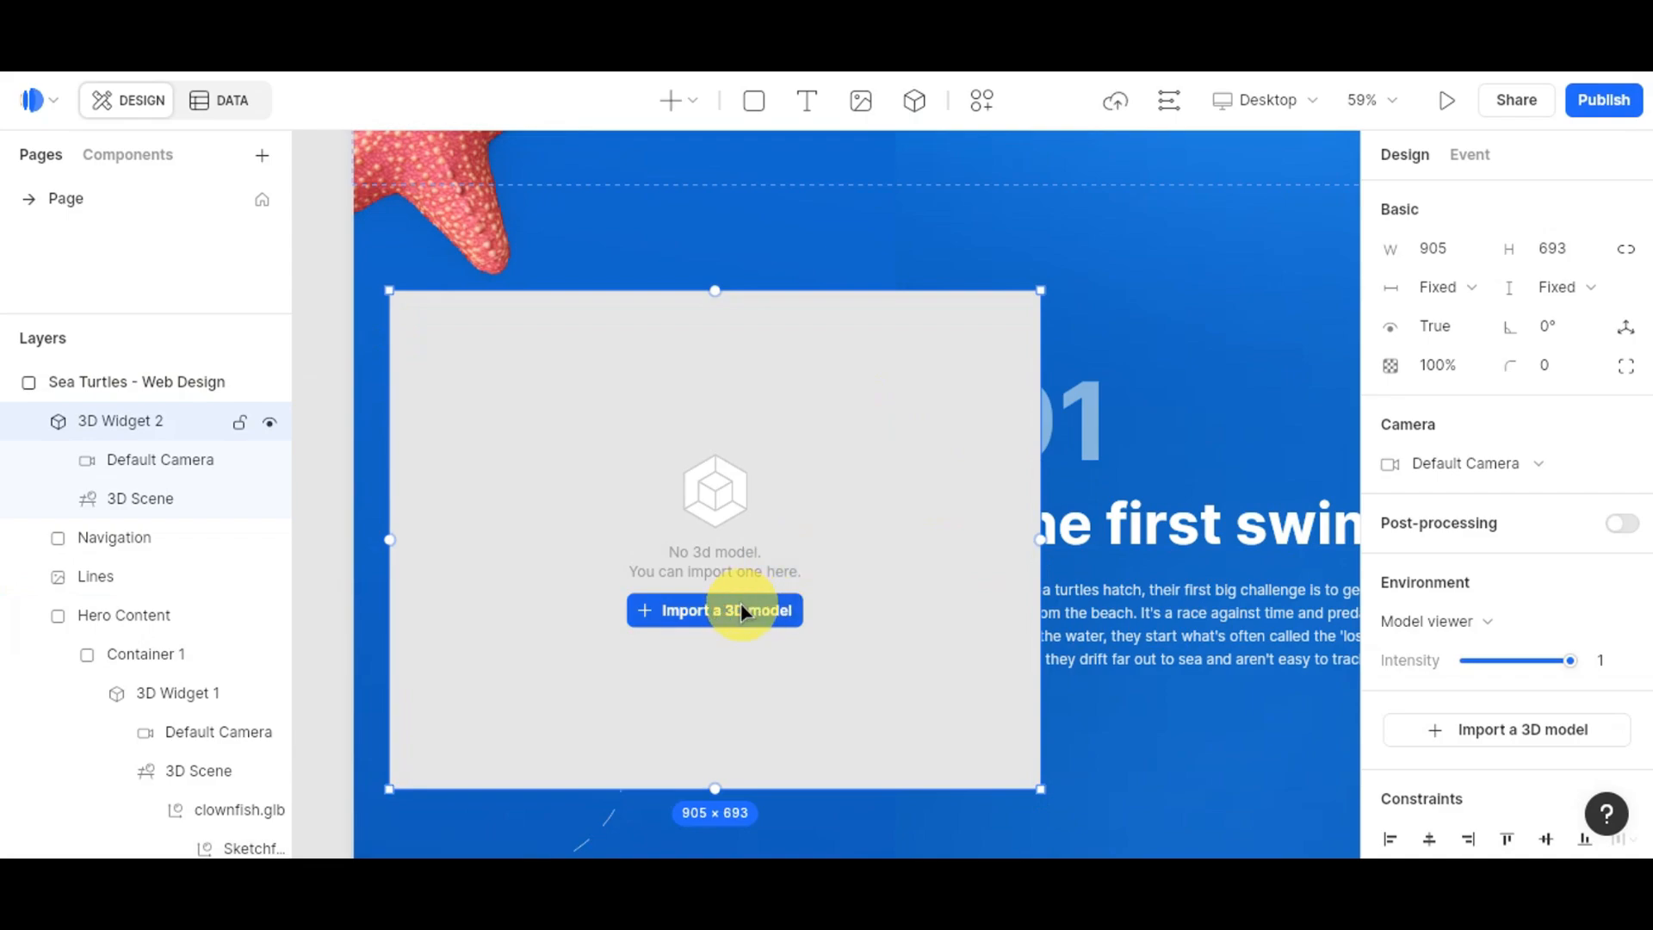
Step: Import the knapweed_fritillary model file into the new 3D widget
click(741, 609)
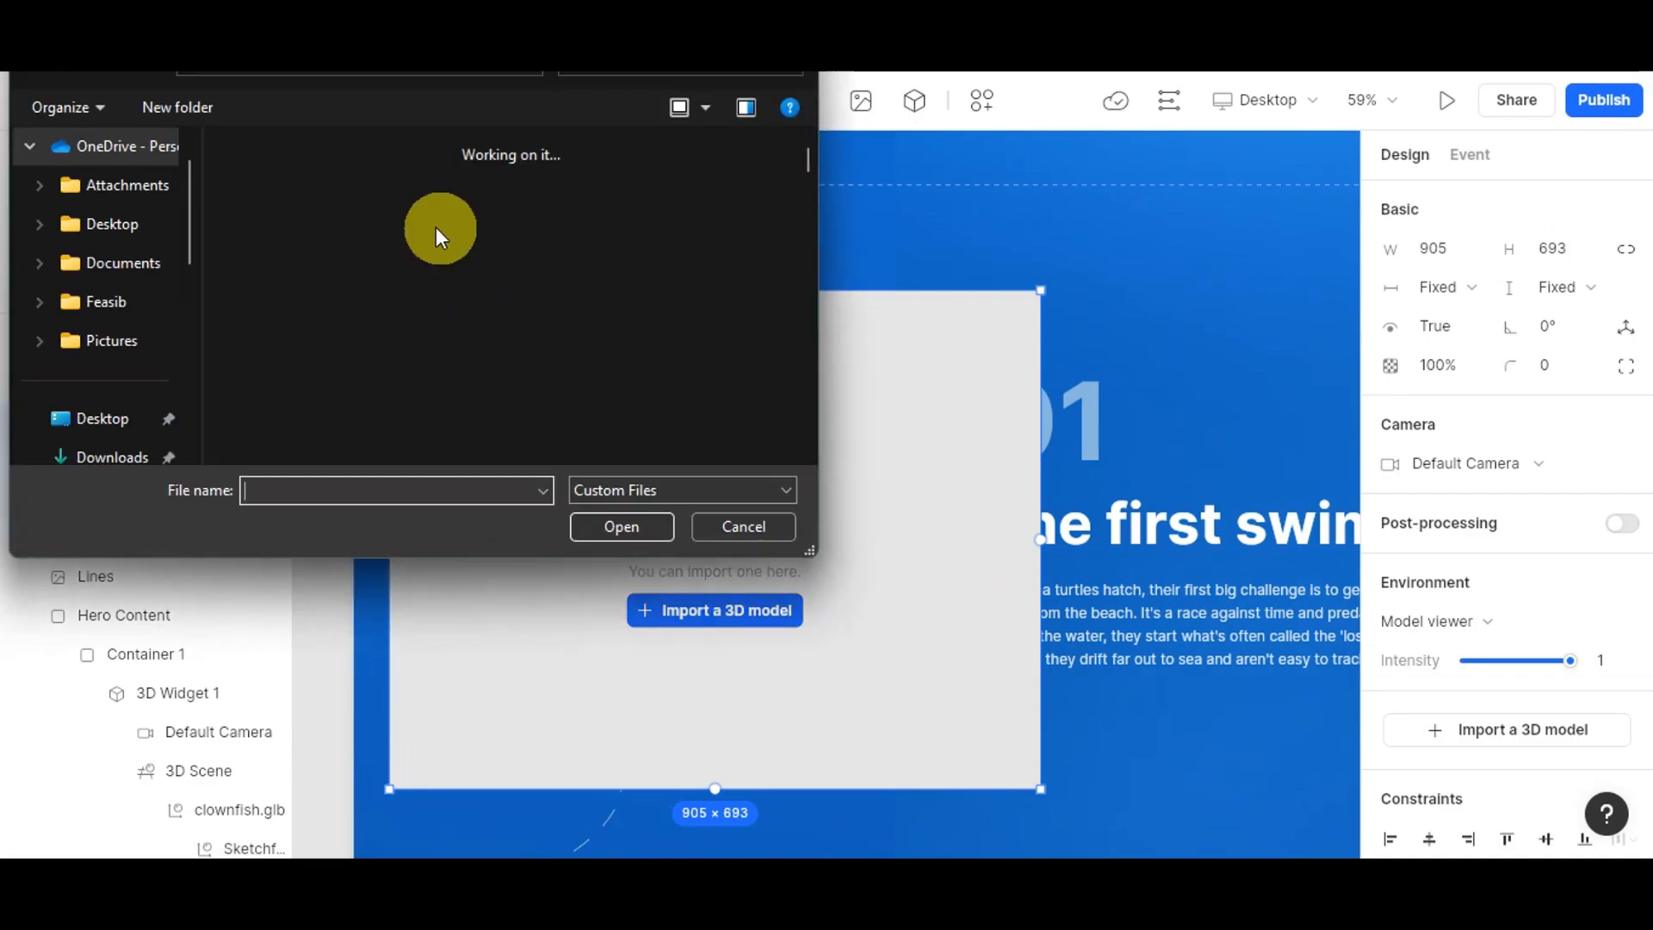
click(290, 245)
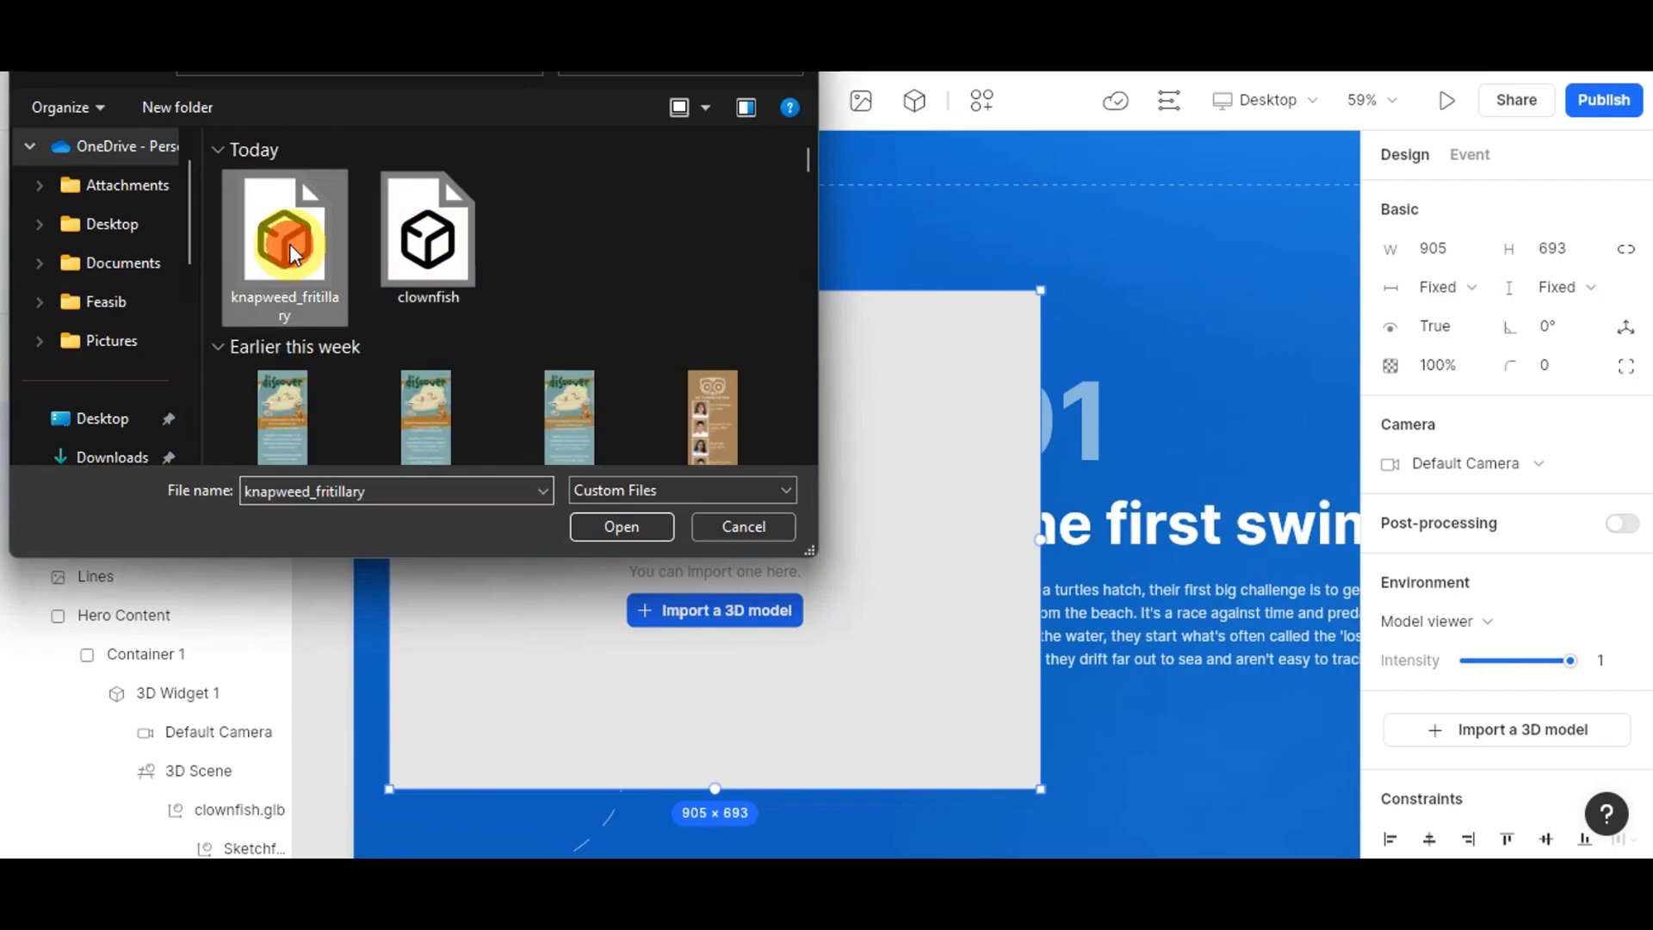
click(630, 537)
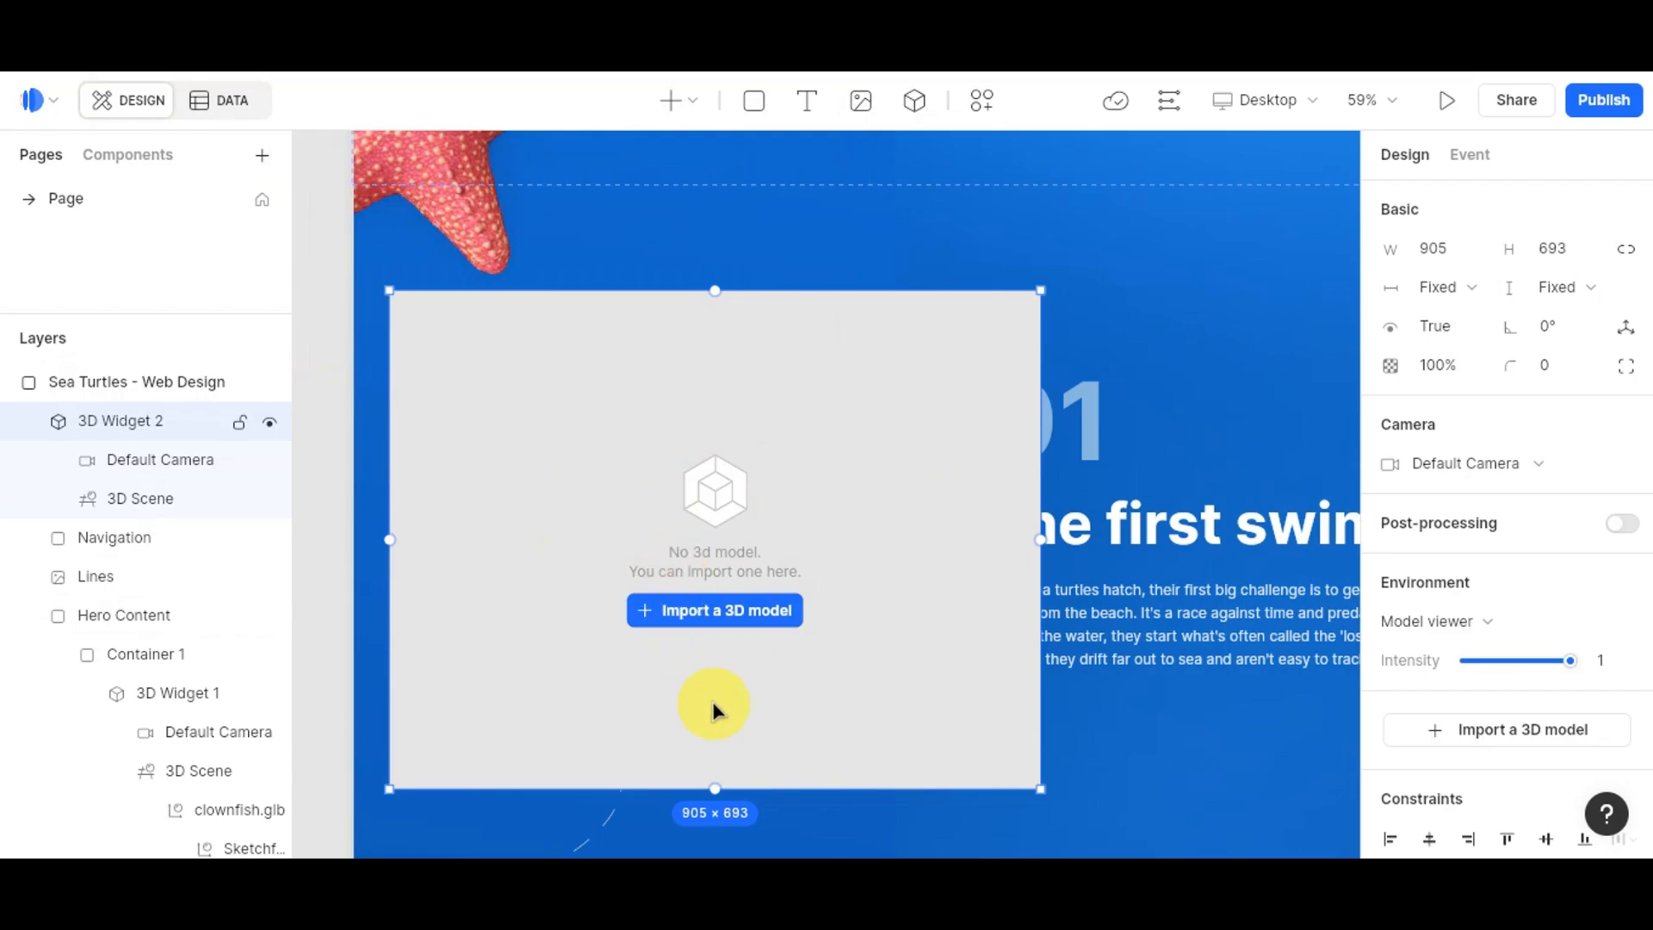
Step: Zoom and reposition the butterfly in view at camera distance 3.92, then finish
scroll(729, 615, up, 5)
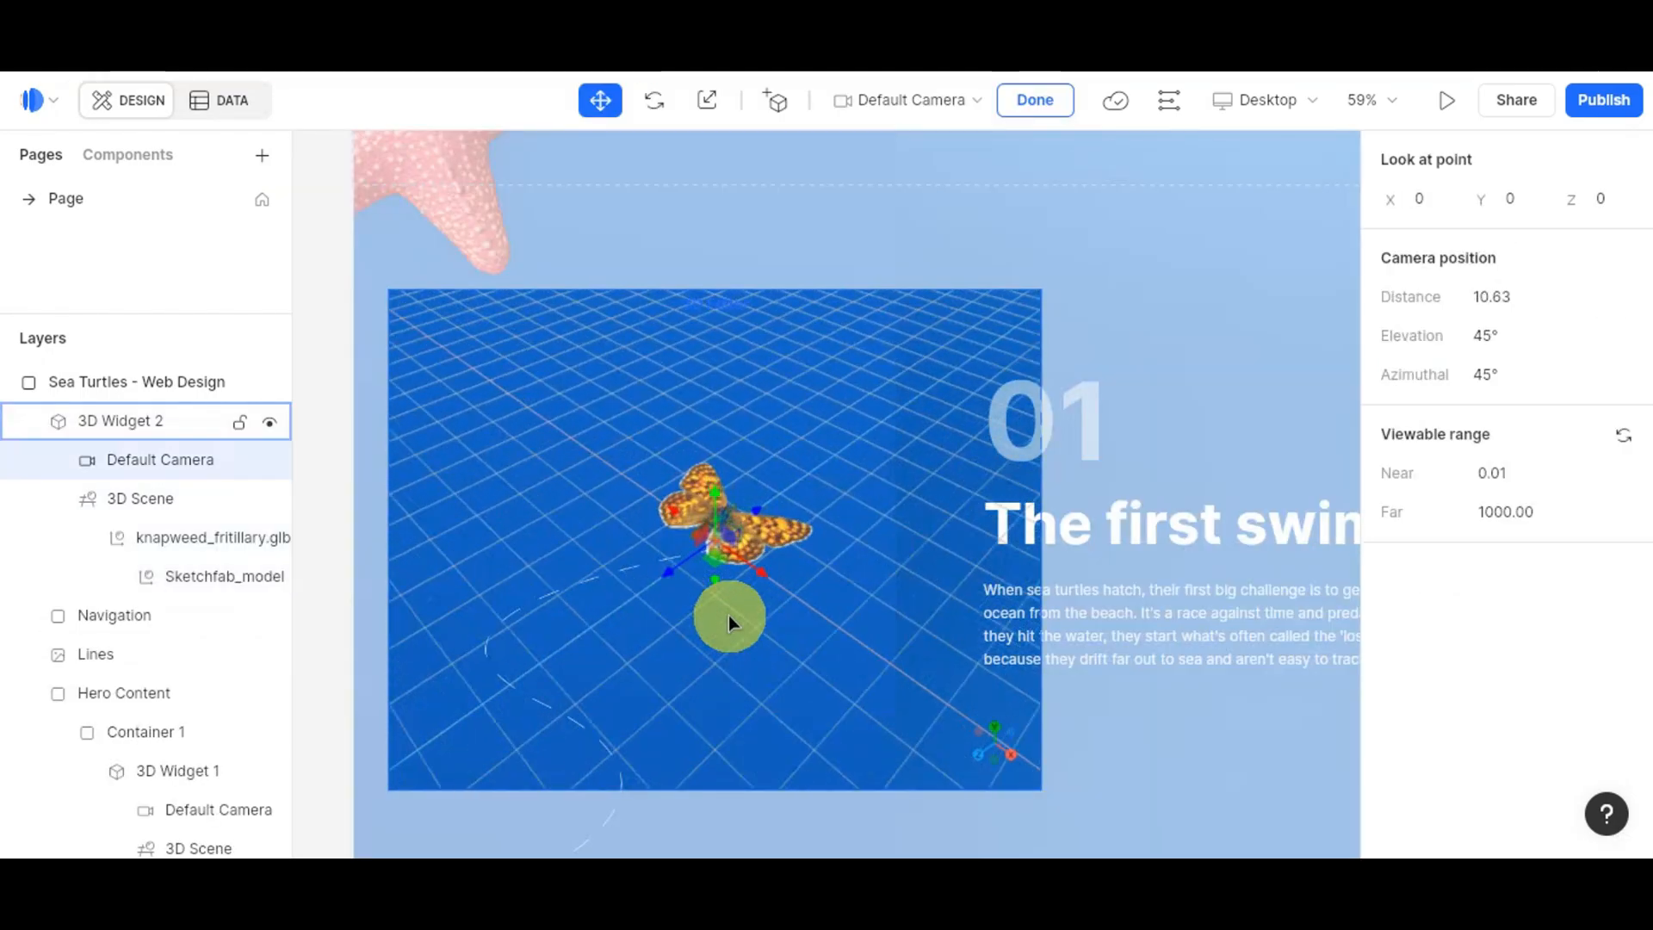
scroll(749, 426, up, 1)
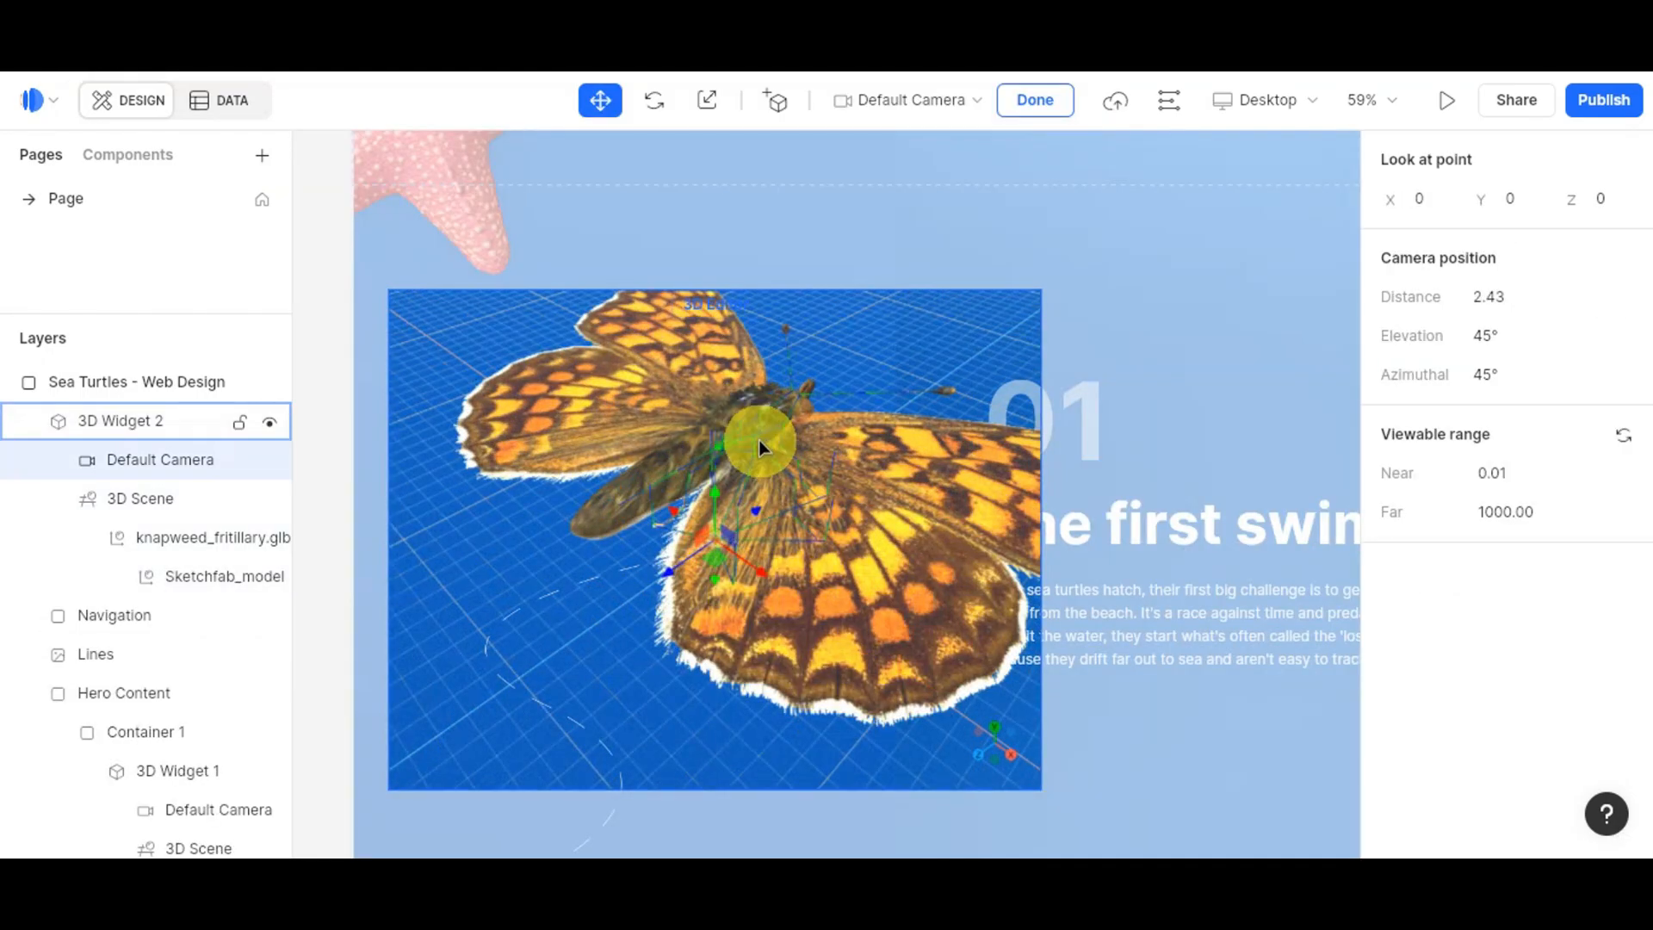
scroll(757, 441, up, 1)
scroll(732, 508, down, 2)
drag(730, 508, 579, 543)
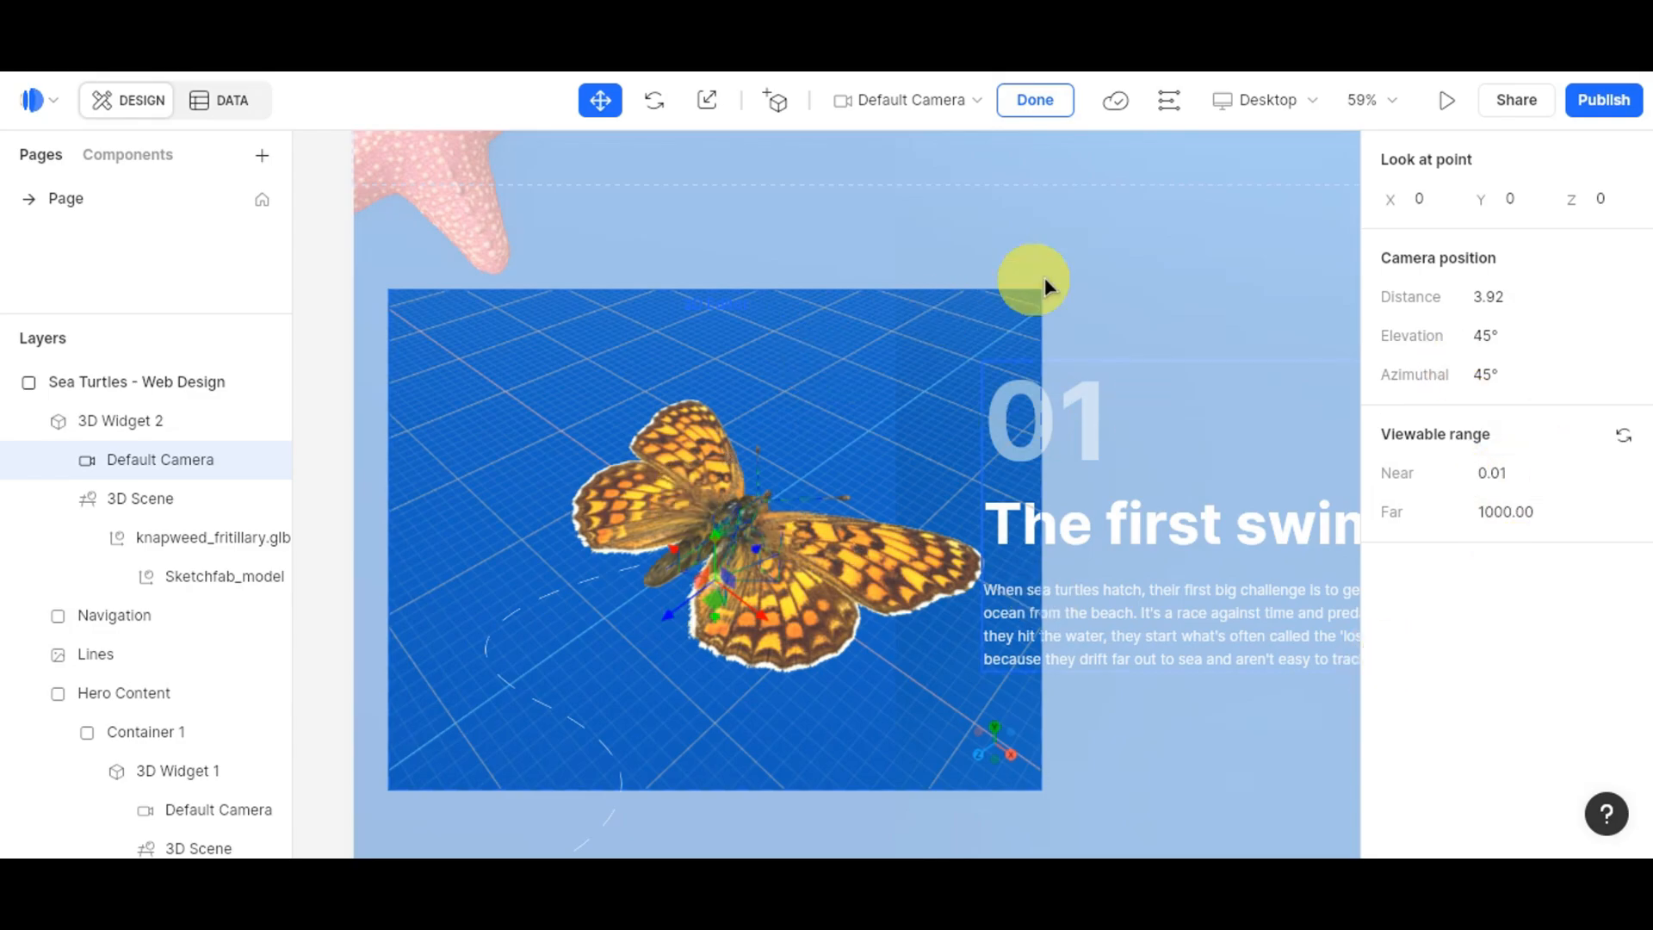
click(358, 248)
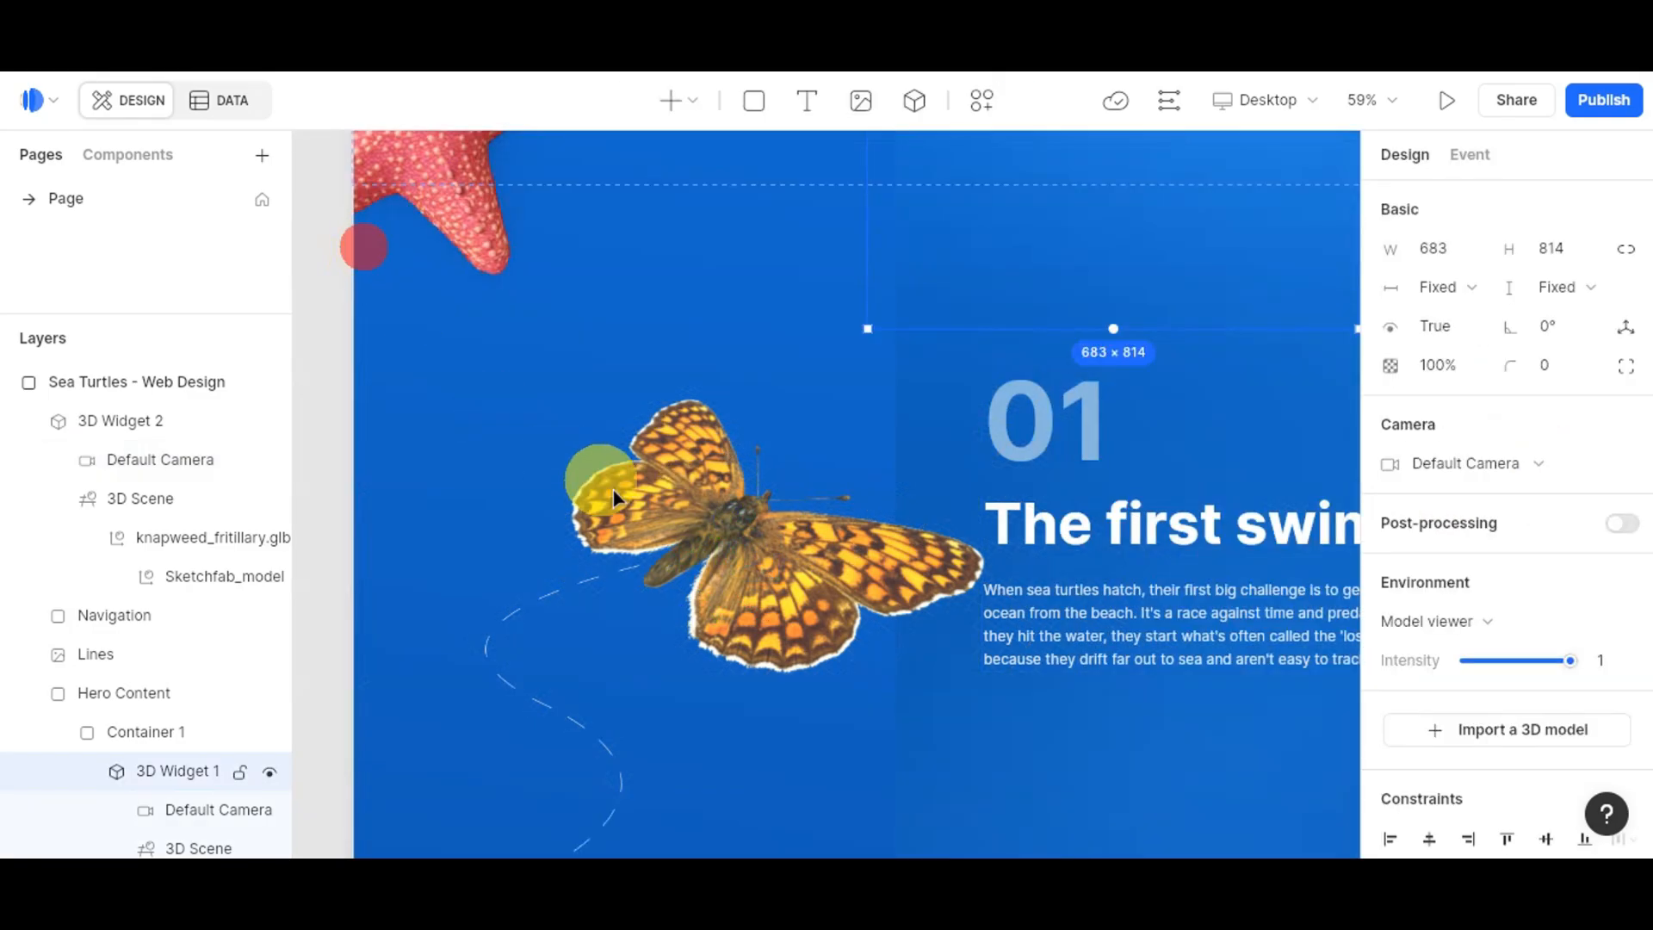
Step: Add a Default Camera keyframe at scroll -14 with a new starting butterfly angle
double_click(649, 544)
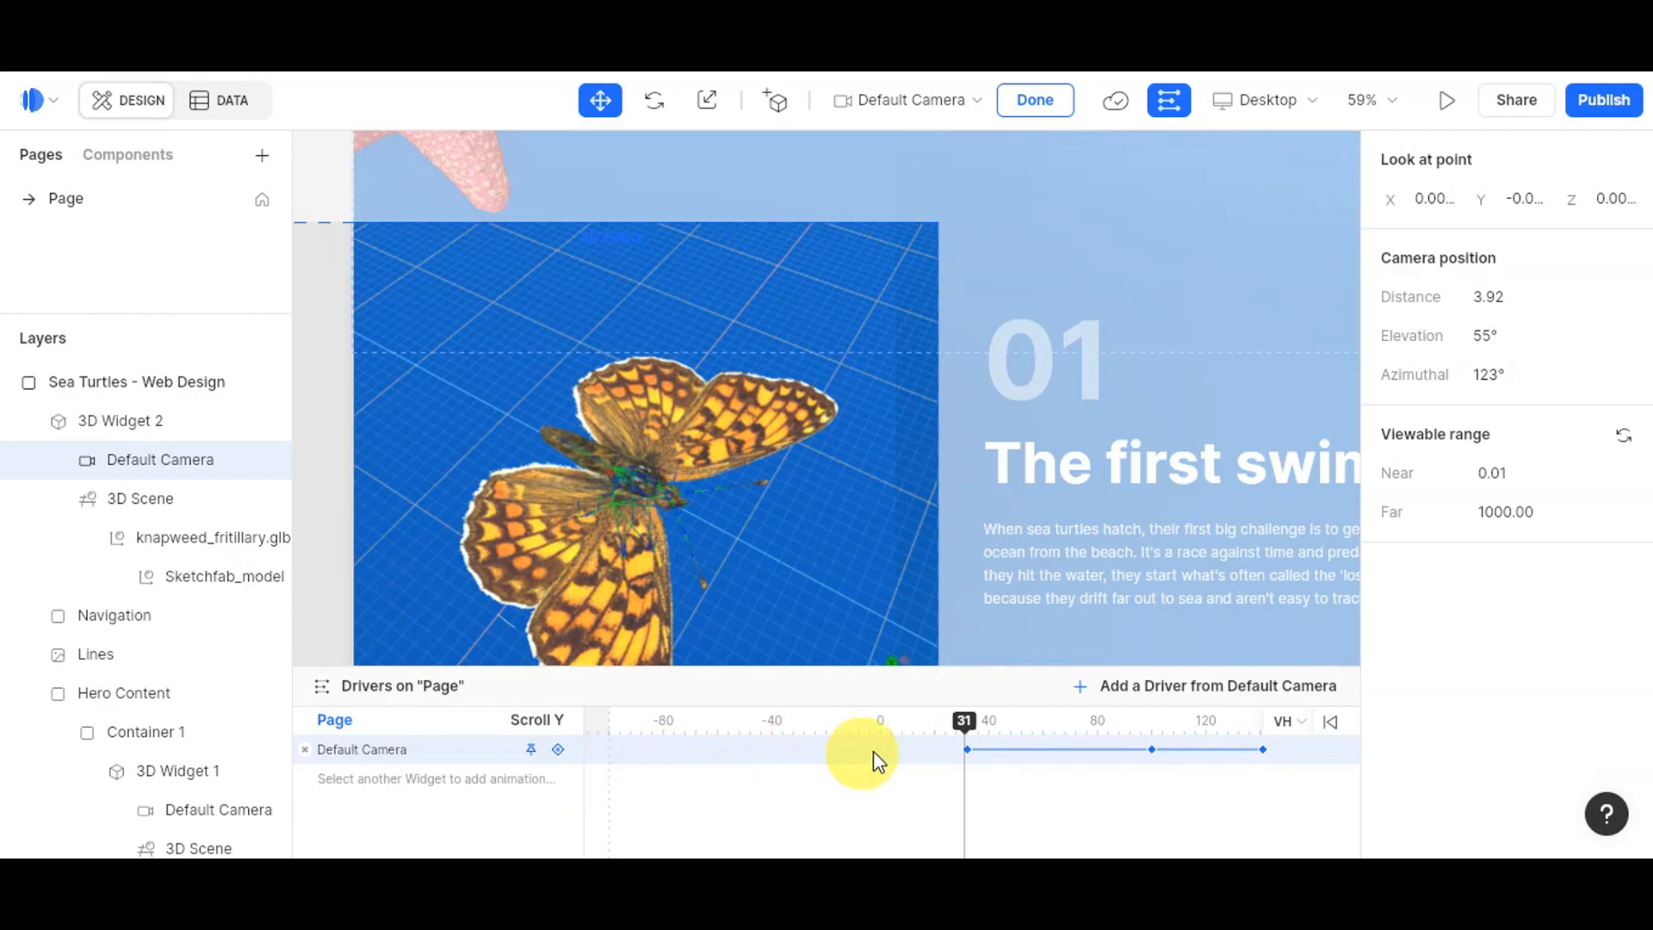
drag(845, 728, 840, 727)
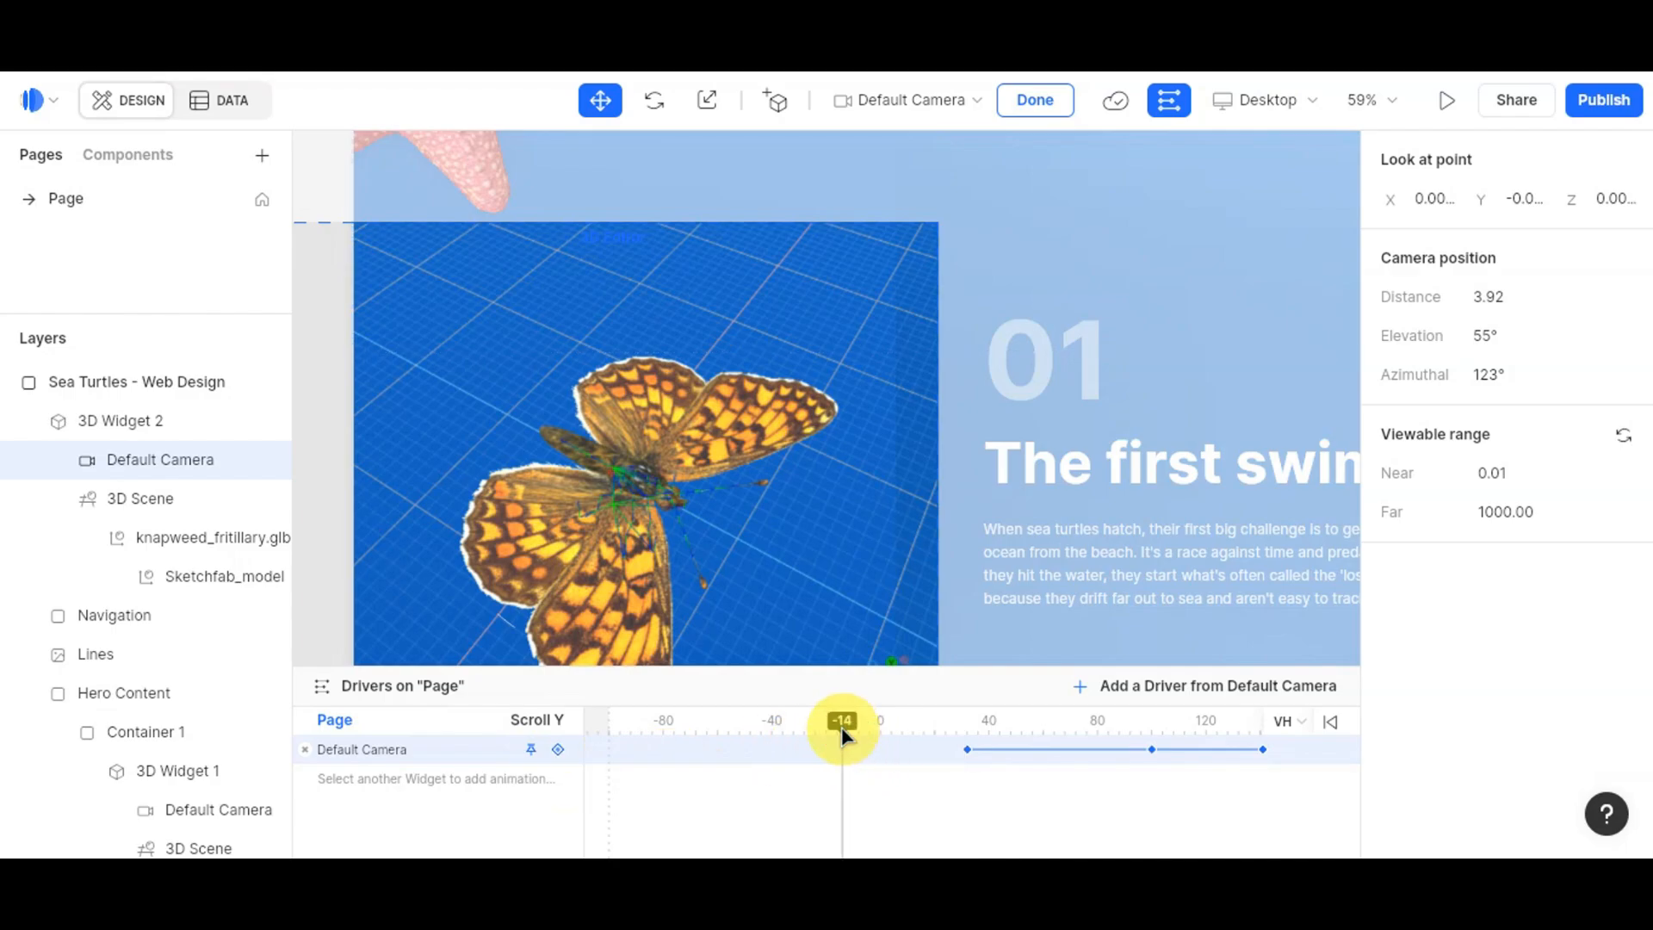
click(560, 750)
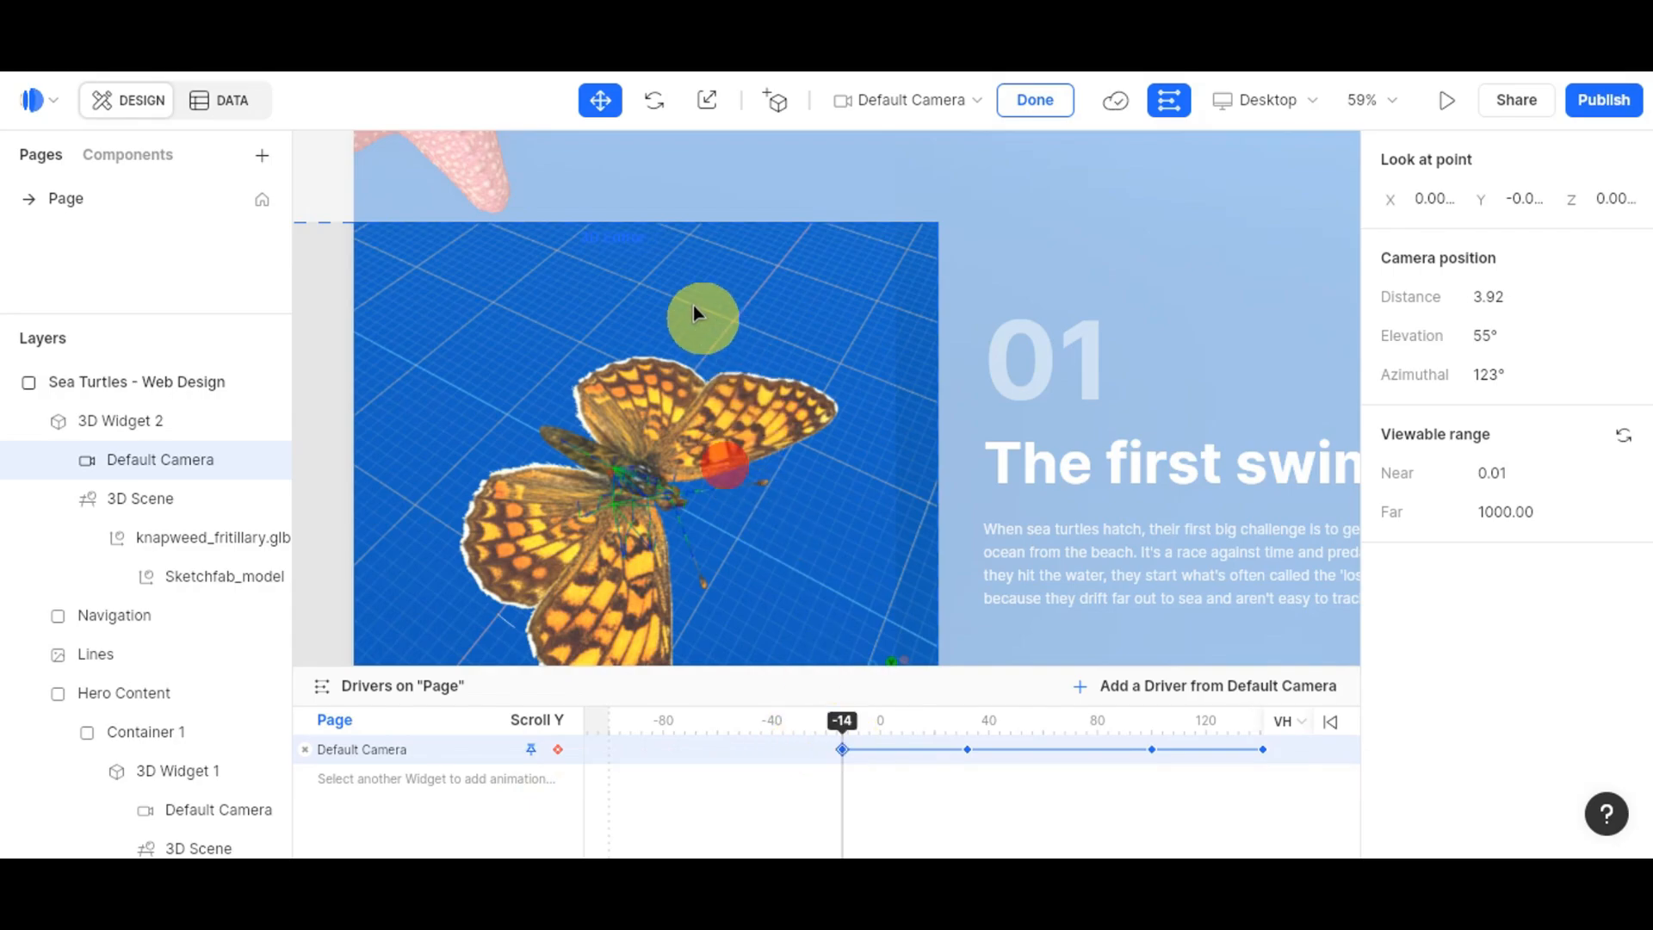
drag(697, 312, 844, 653)
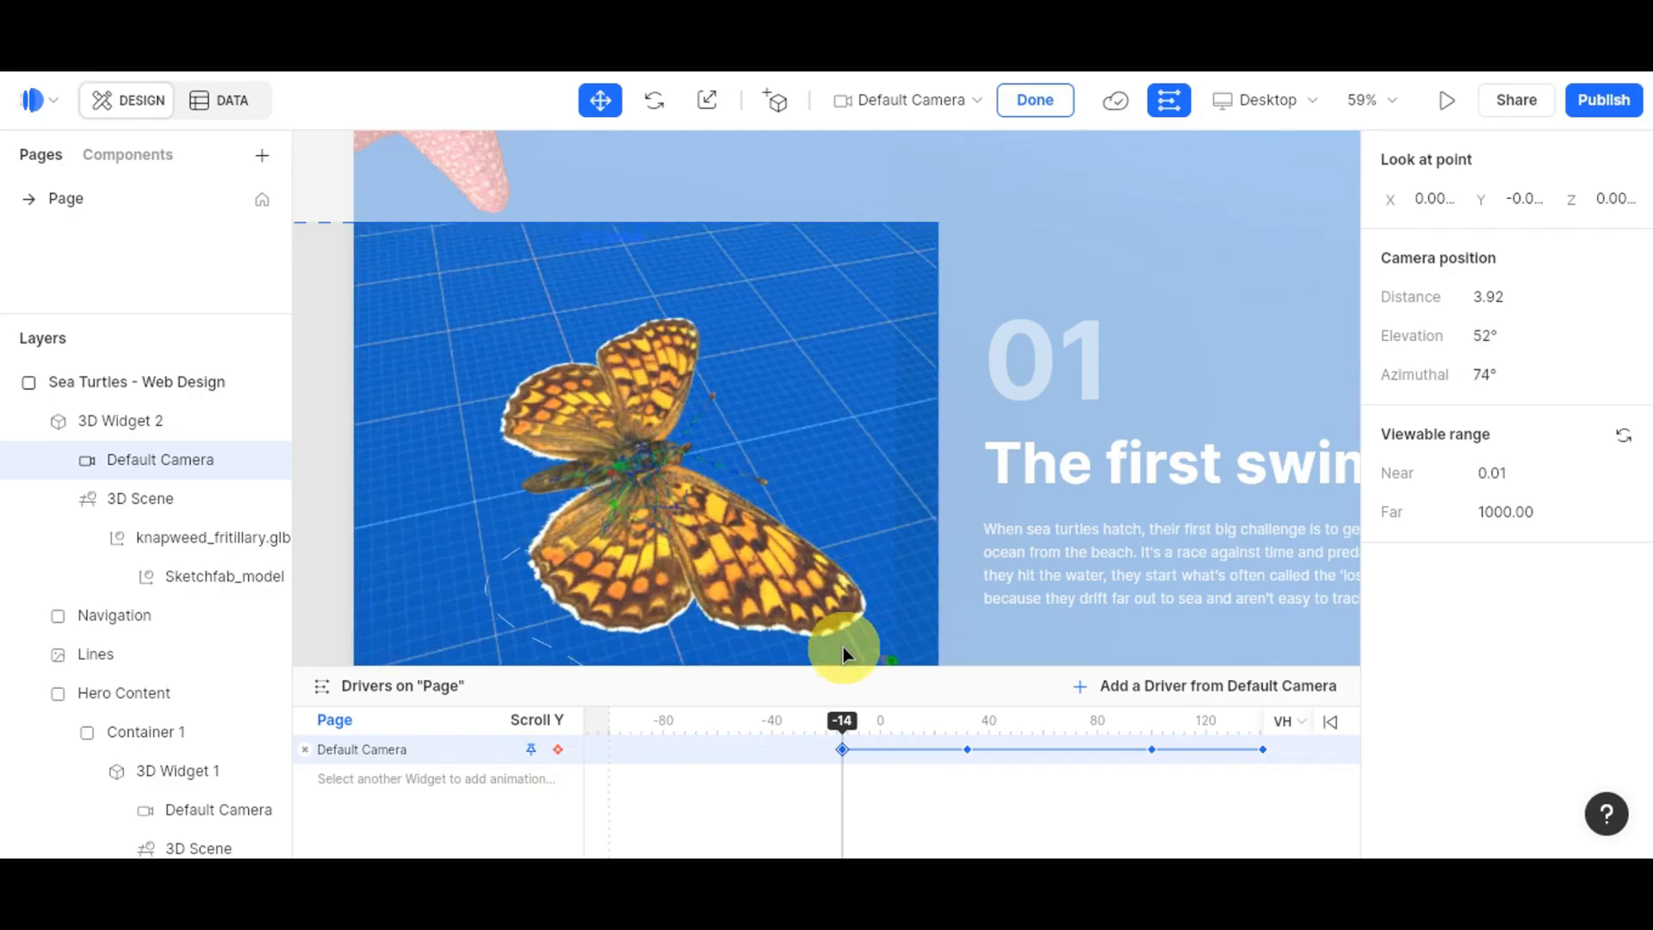
Step: Tilt the butterfly view at the scroll-100 keyframe and scrub through the animation
click(969, 752)
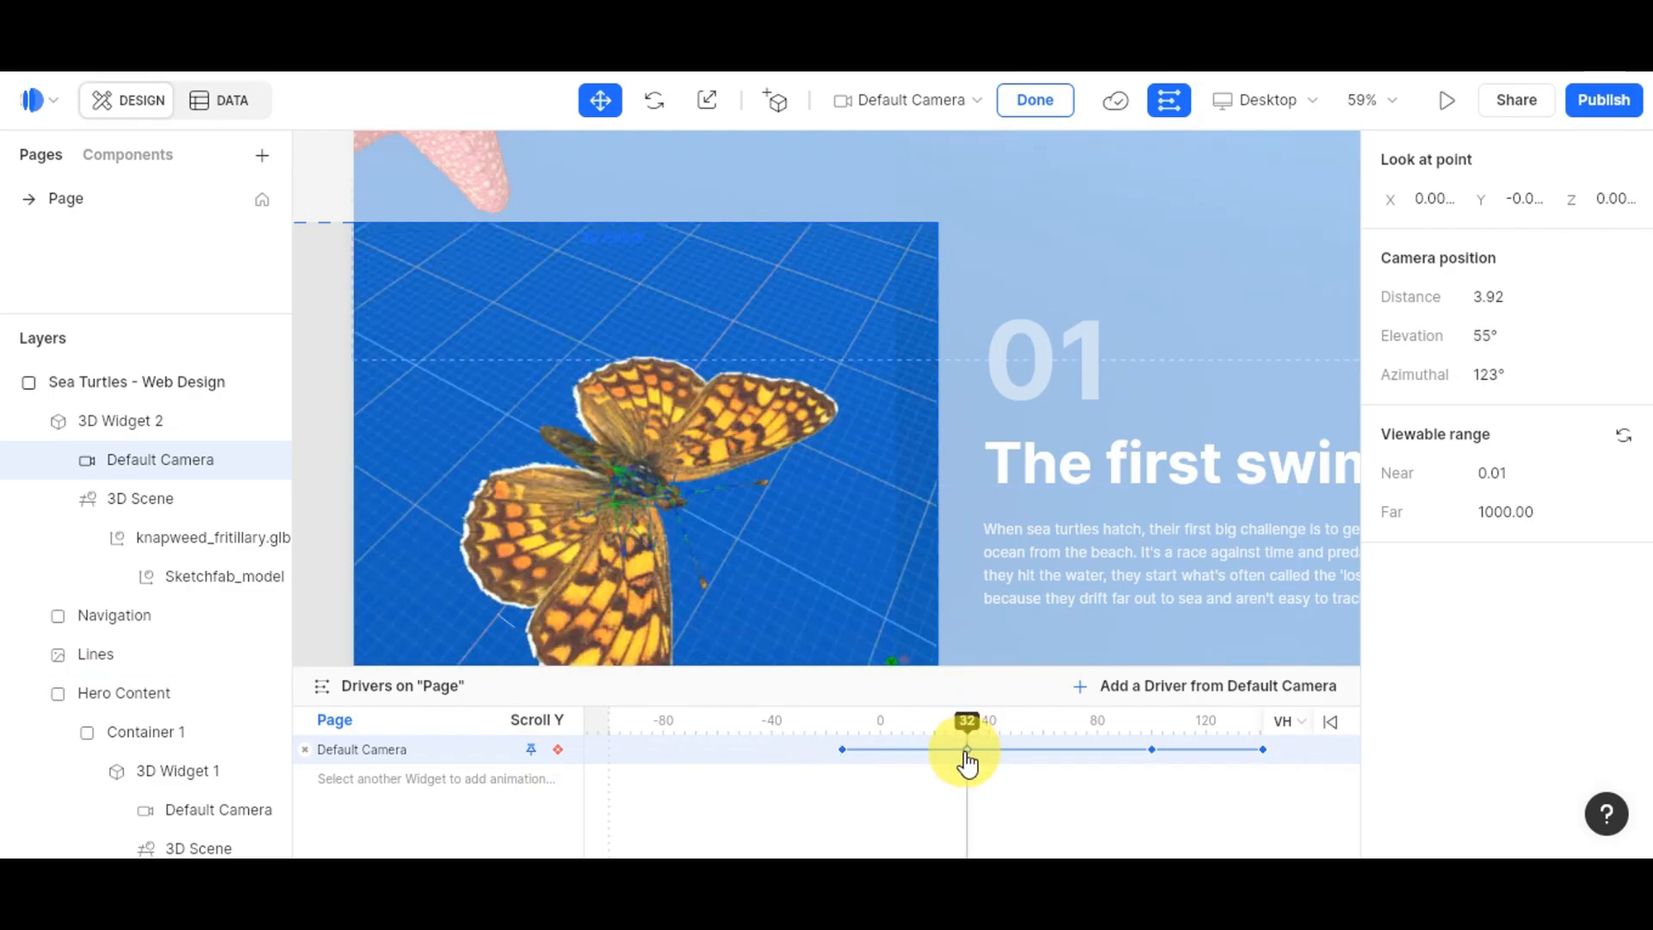
click(1154, 750)
drag(751, 410, 701, 571)
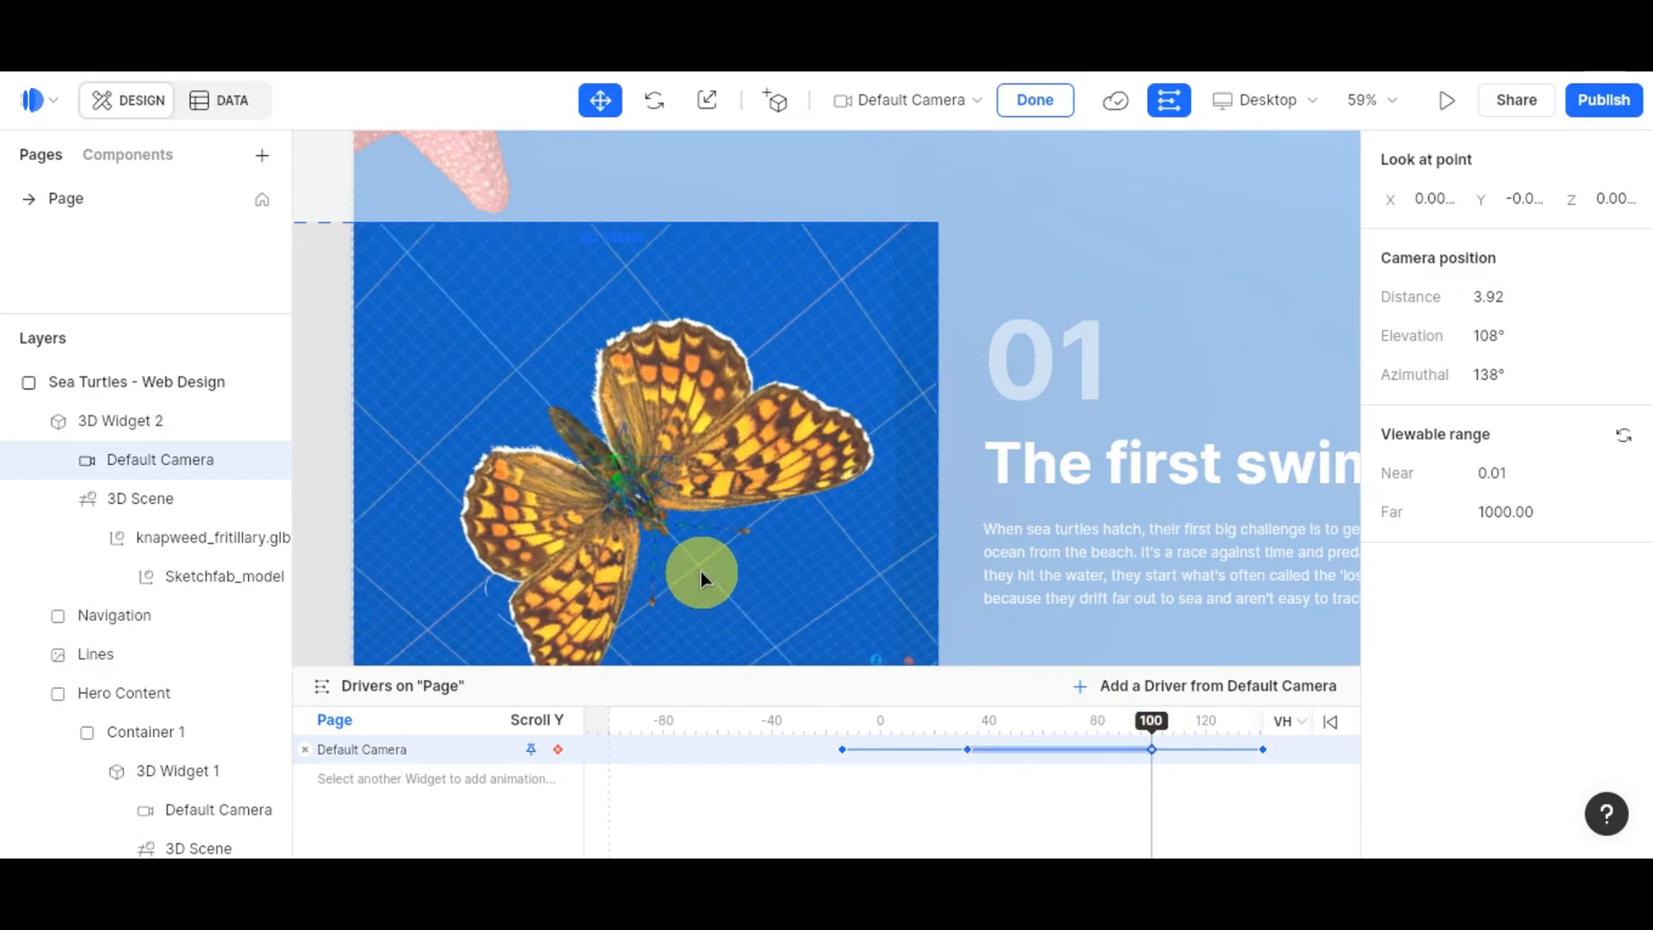
click(1264, 750)
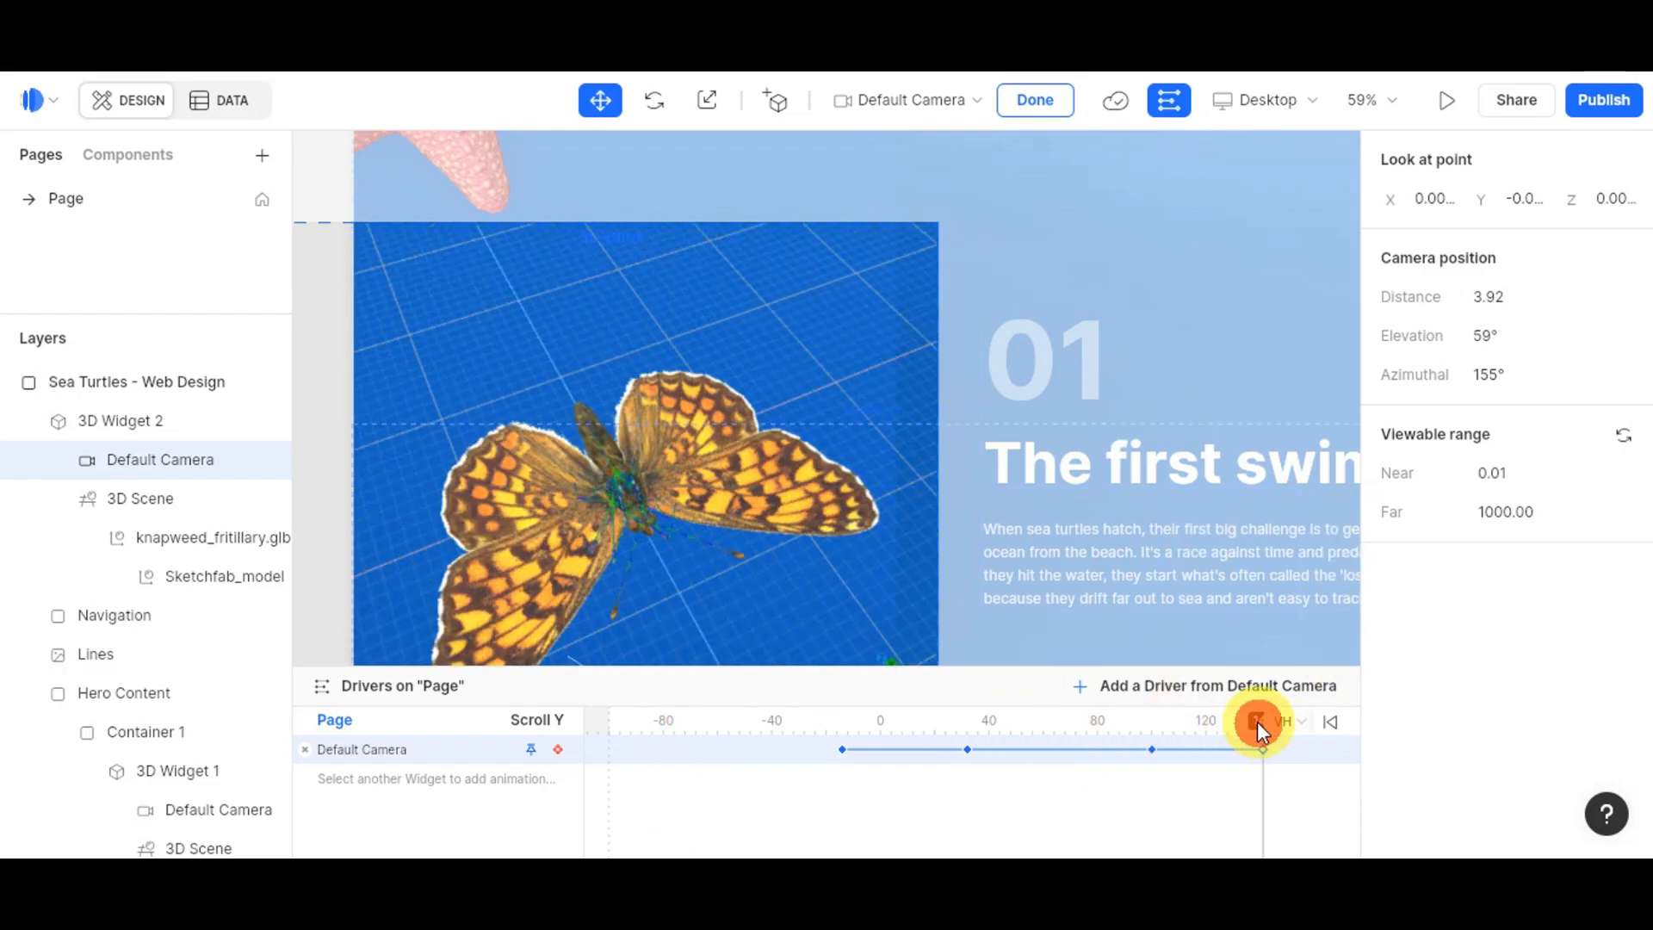
drag(844, 719, 1239, 749)
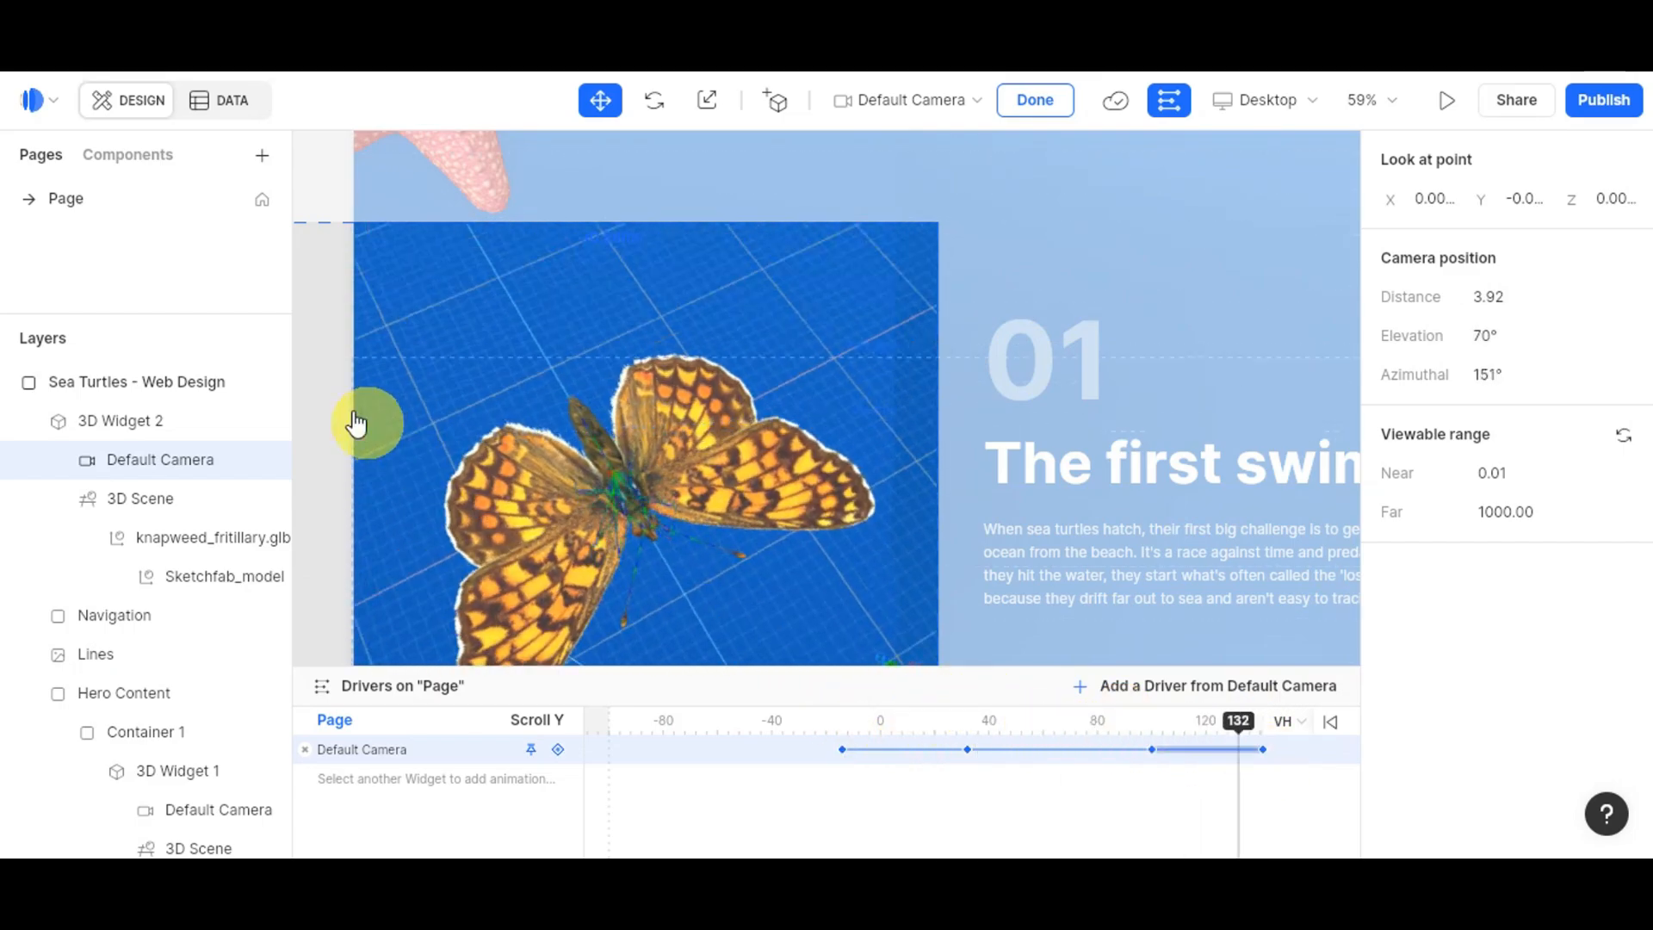
click(356, 422)
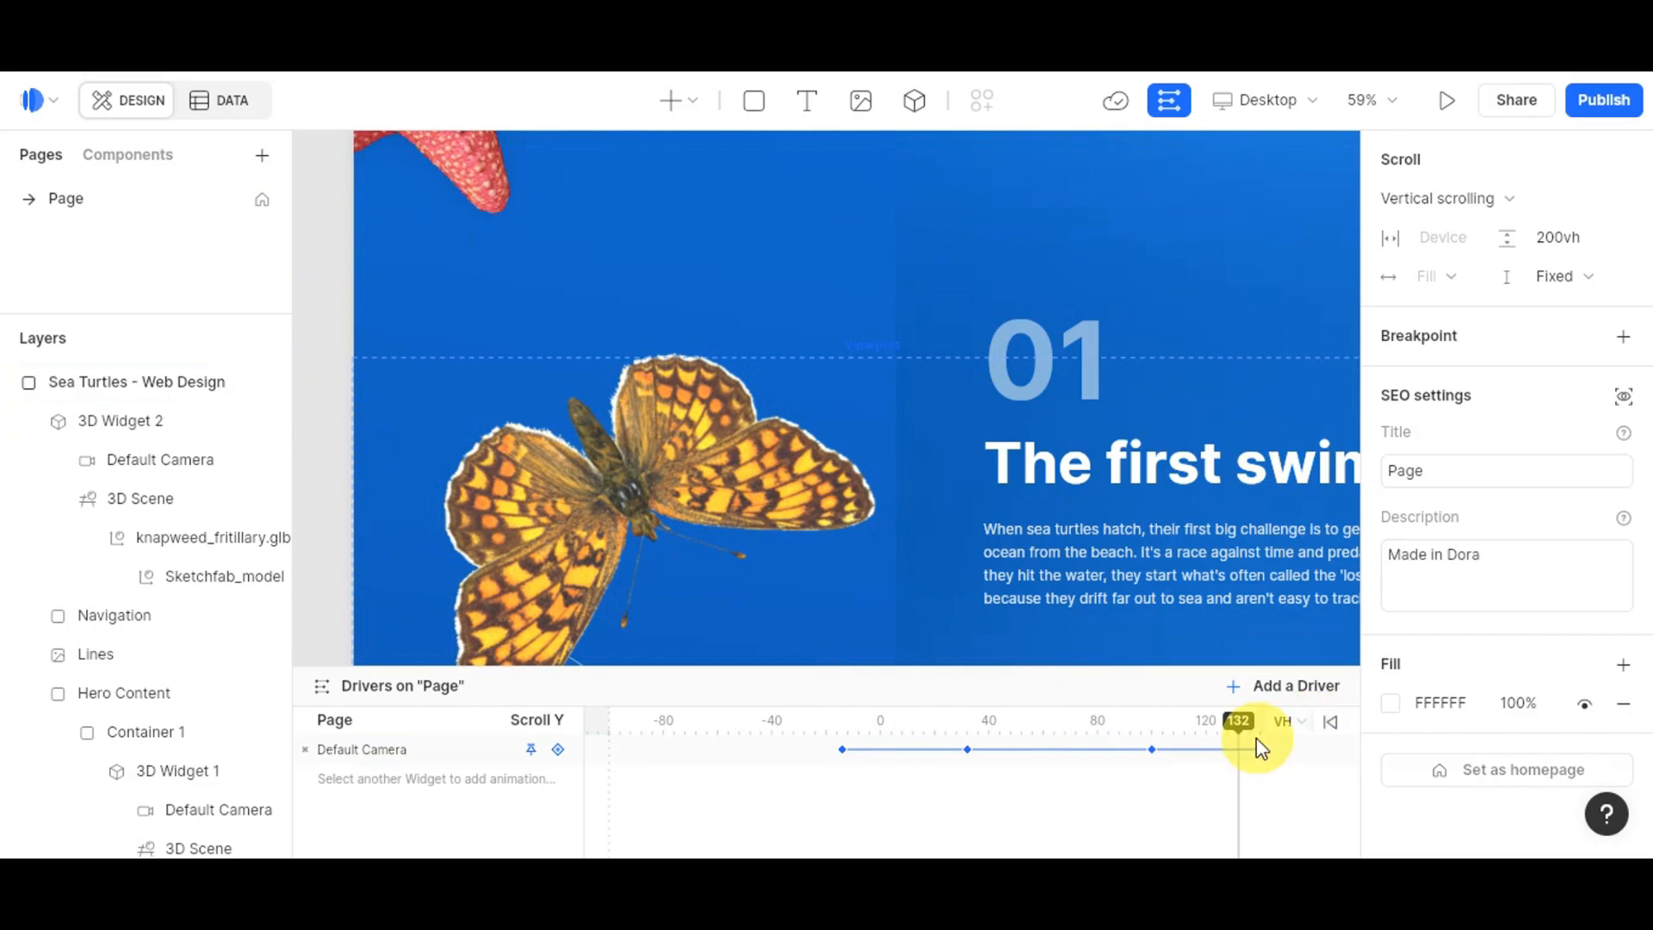
Step: Scrub Scroll Y to check the butterfly turning, then launch the live page preview
drag(1224, 725, 1284, 783)
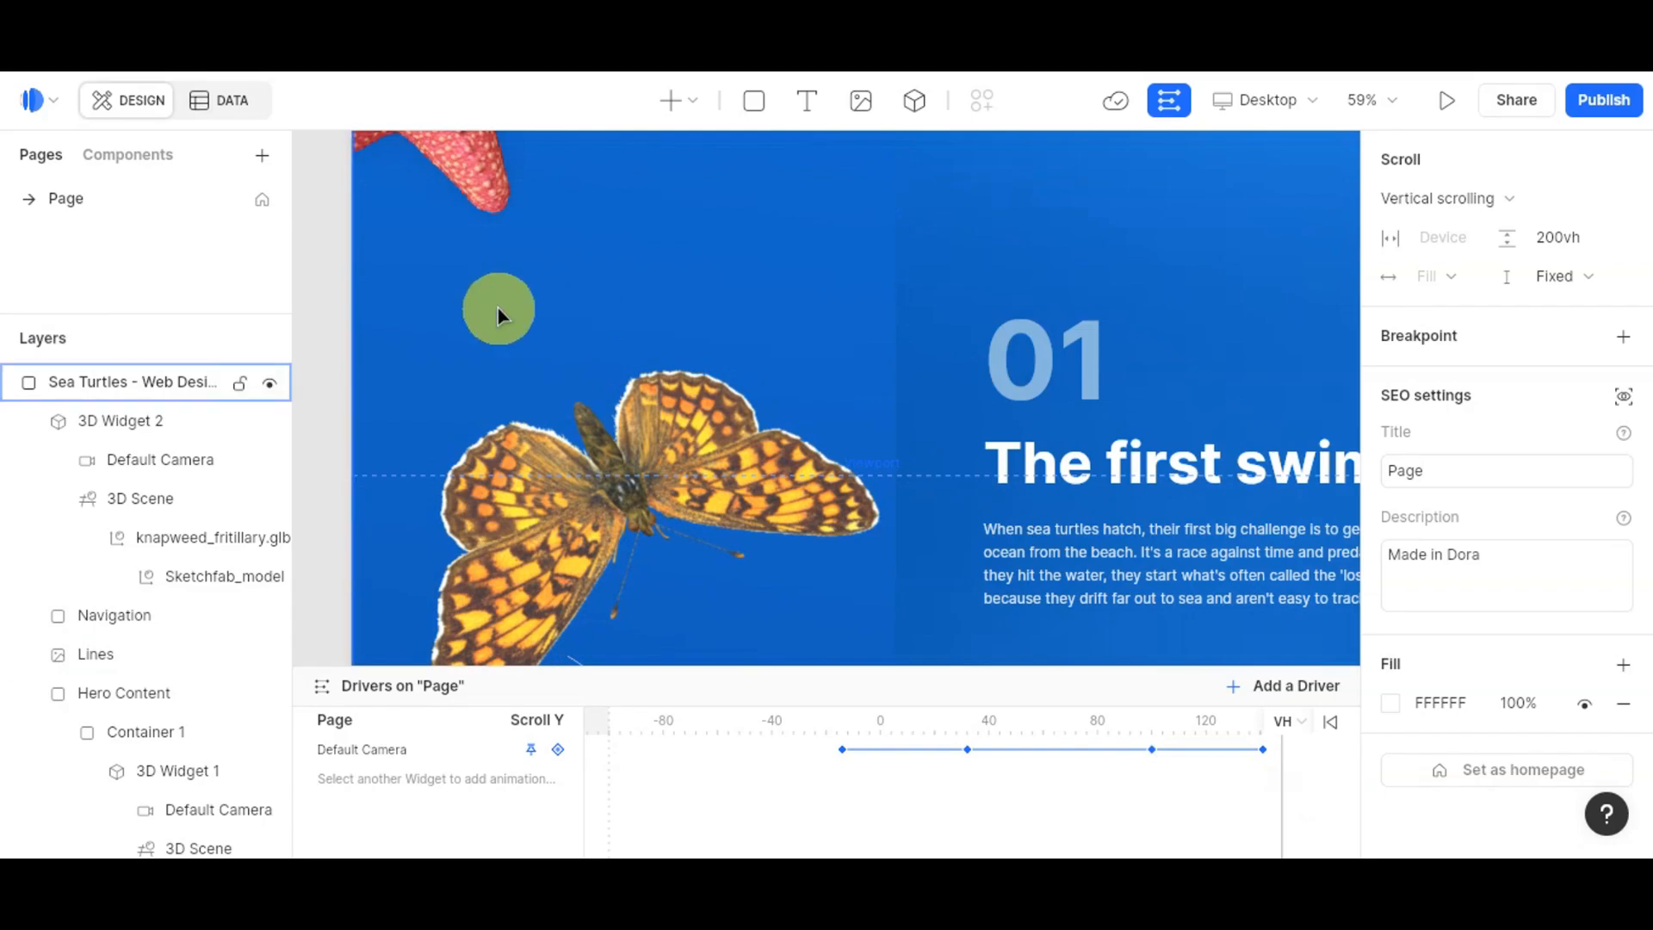
click(1445, 105)
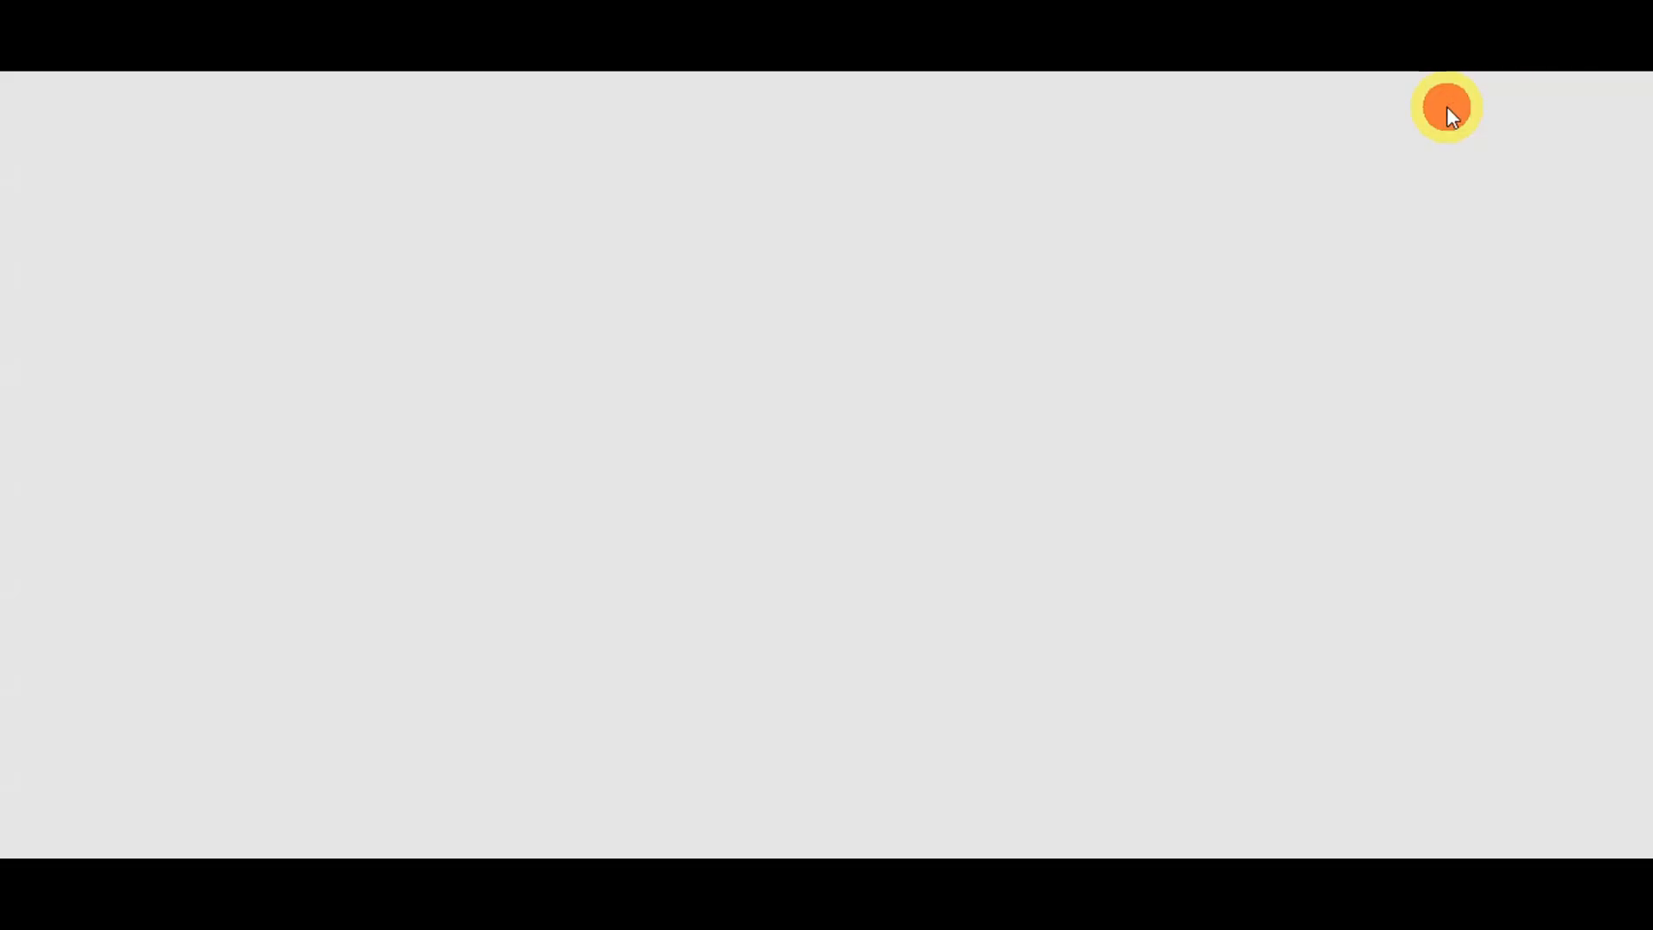